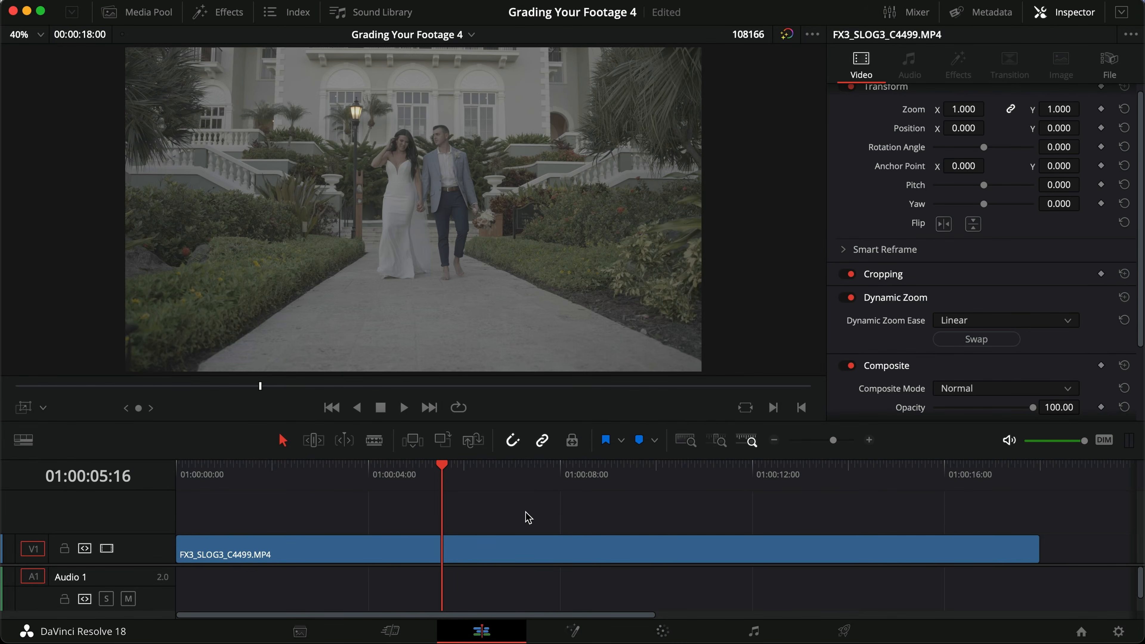
Step: Switch to the color grading workspace and add three serial nodes after node 01, starting a second row below it with node 02
click(667, 628)
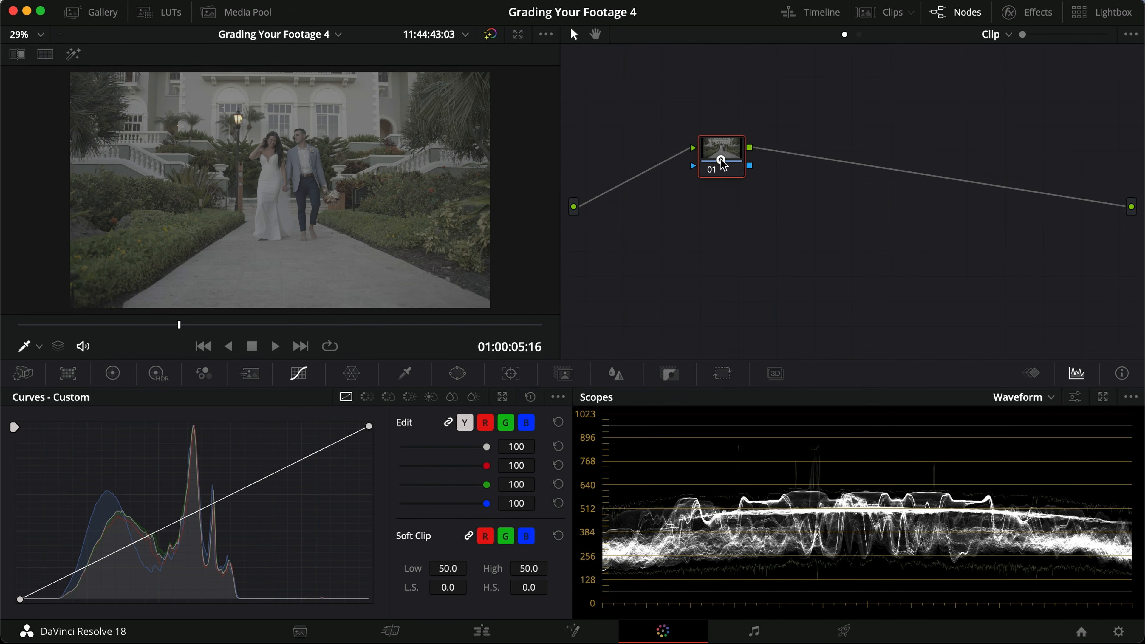
drag(721, 159, 652, 118)
key(alt+s)
drag(716, 102, 646, 163)
key(alt+s)
key(alt+s)
key(alt+s)
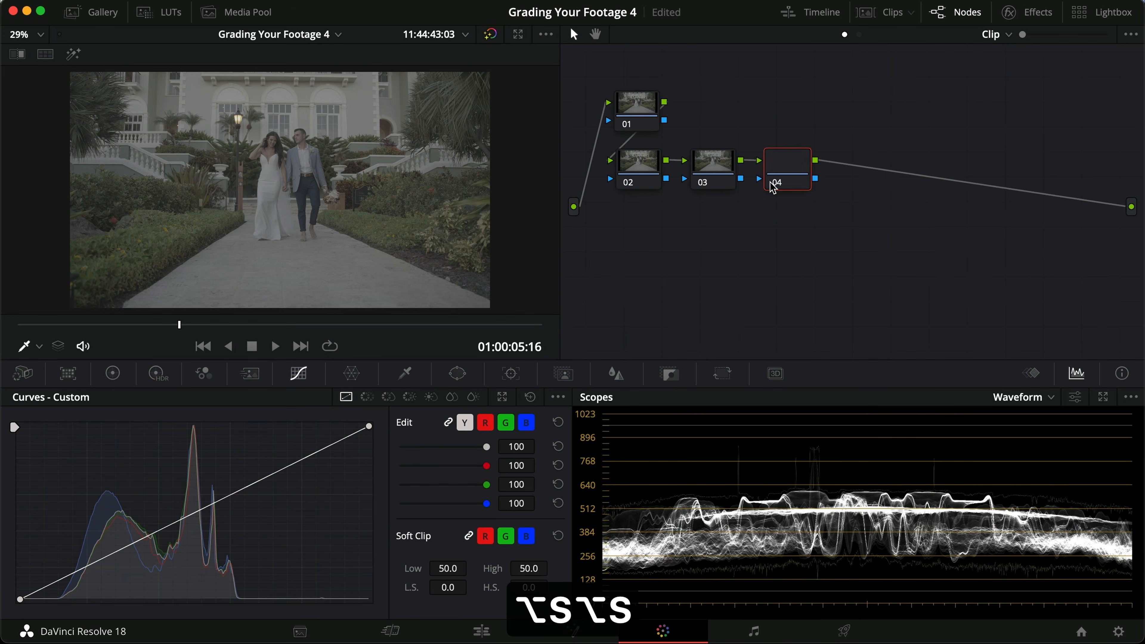
Step: Move the newest serial node to the start of a third row and add two more serial nodes after it
drag(839, 184, 629, 231)
key(alt+s)
key(alt+s)
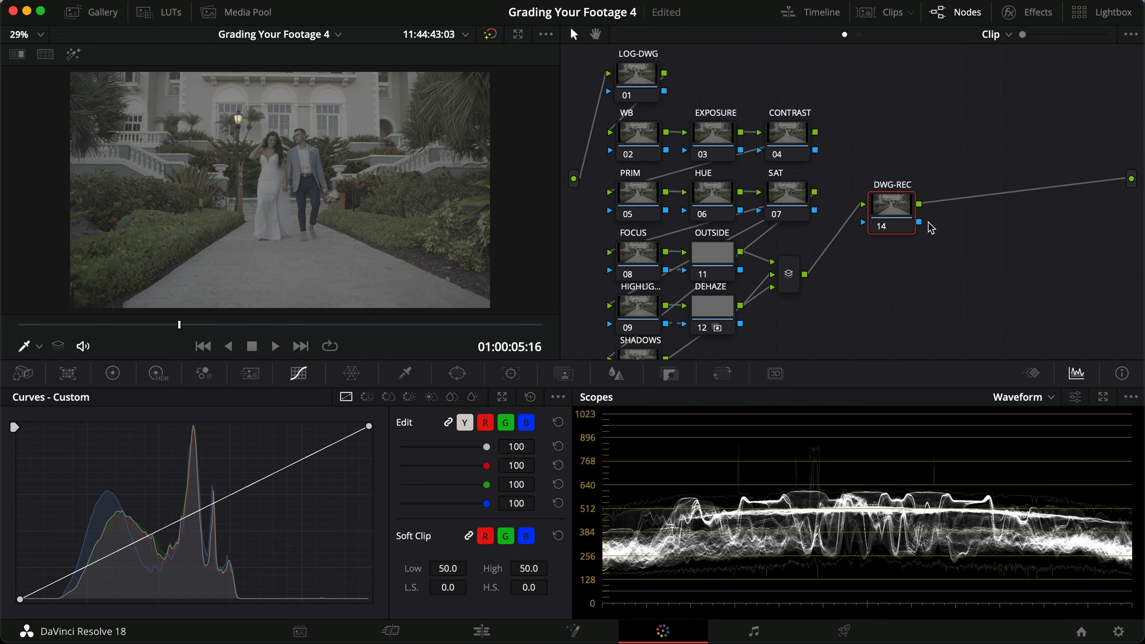
Step: Examine the node tree from LOG-DWG through the WB, EXPOSURE, CONTRAST and PRIM nodes down to the parallel branches and DWG-REC
click(620, 75)
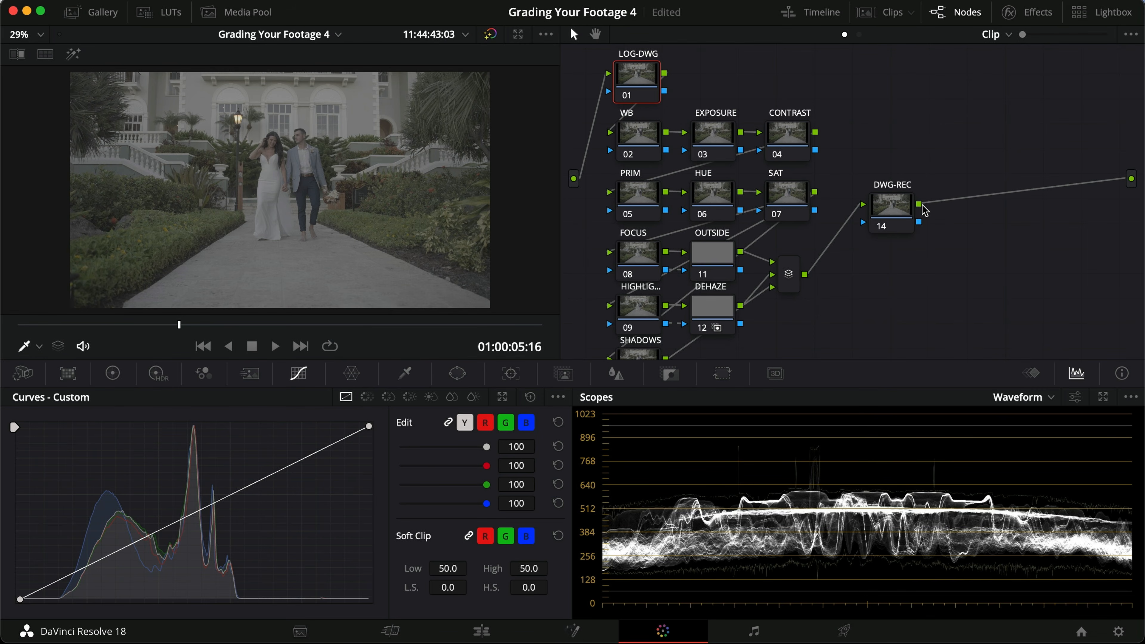
click(650, 145)
click(731, 141)
click(787, 147)
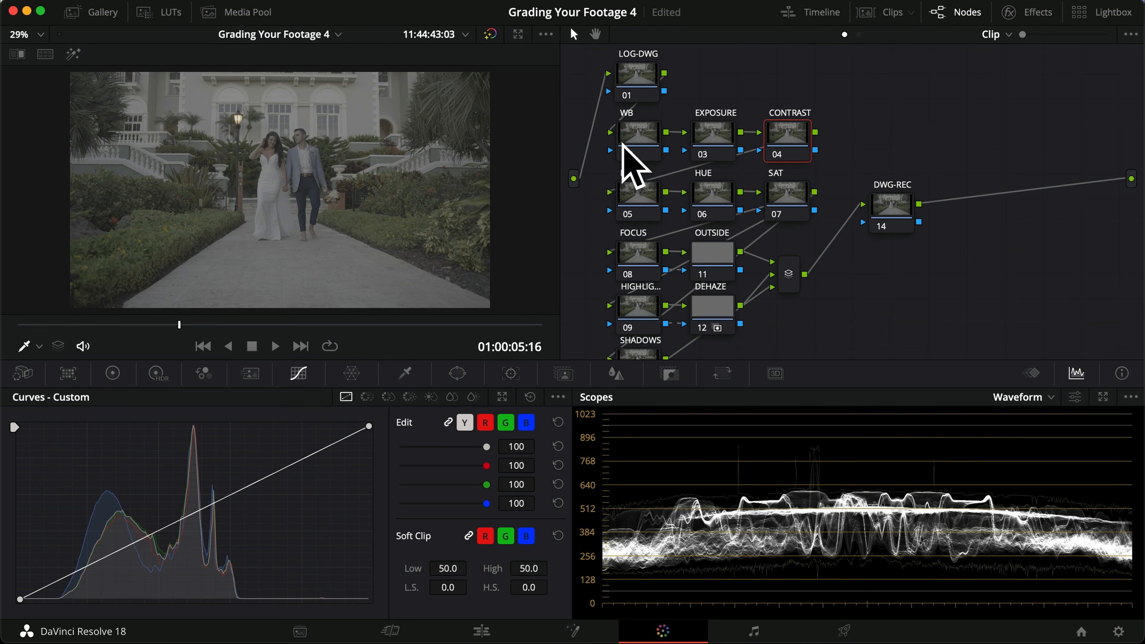
click(640, 196)
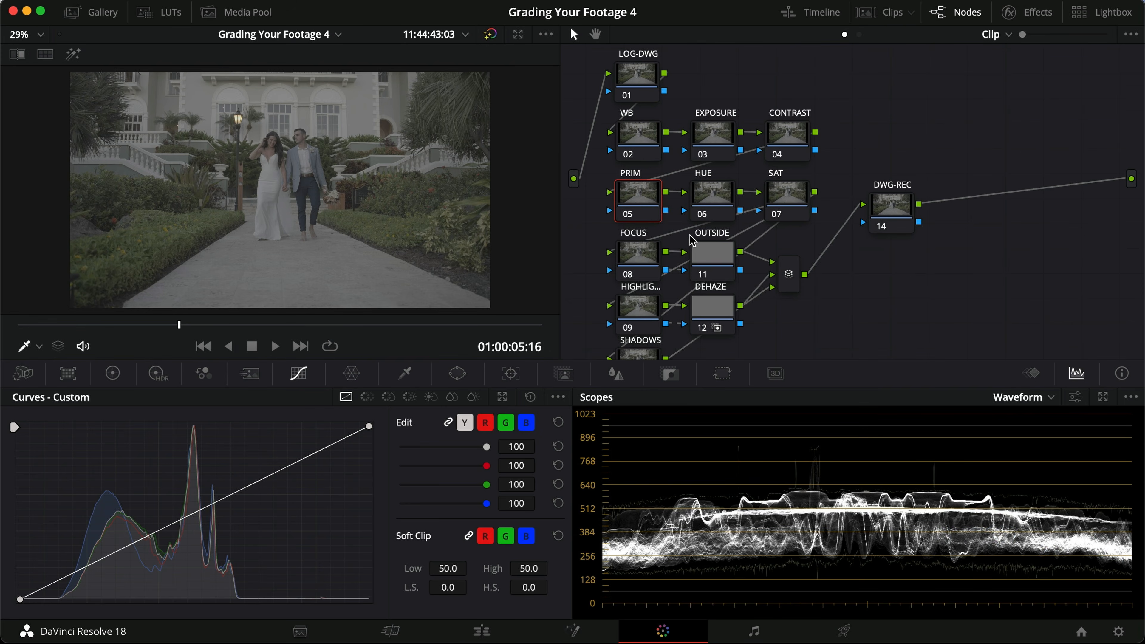
scroll(662, 250, down, 1)
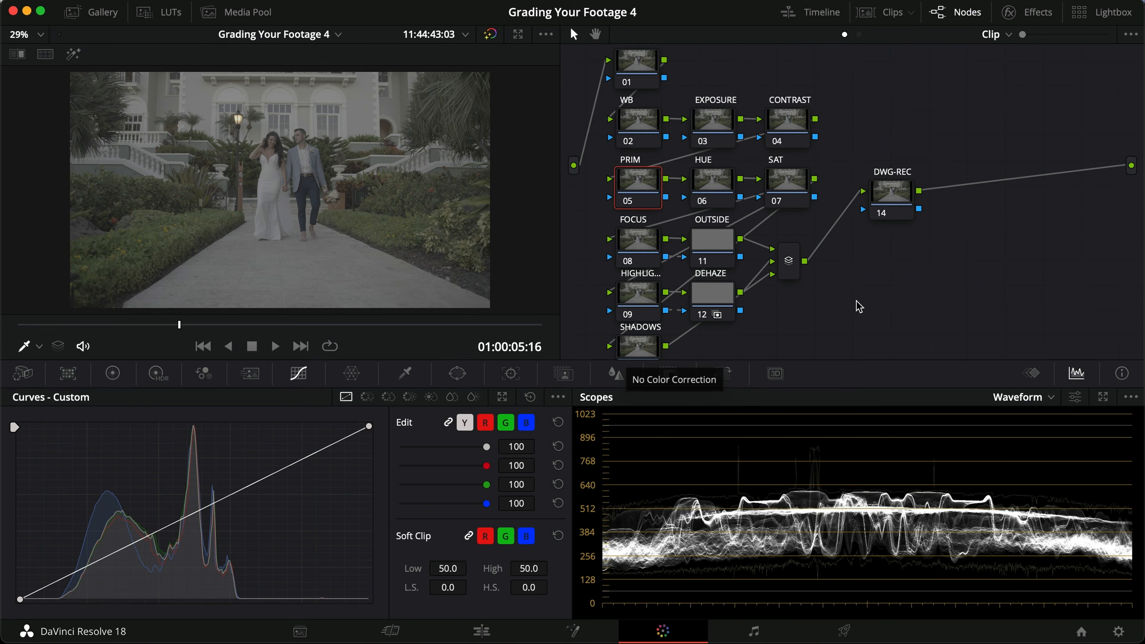
scroll(859, 306, up, 2)
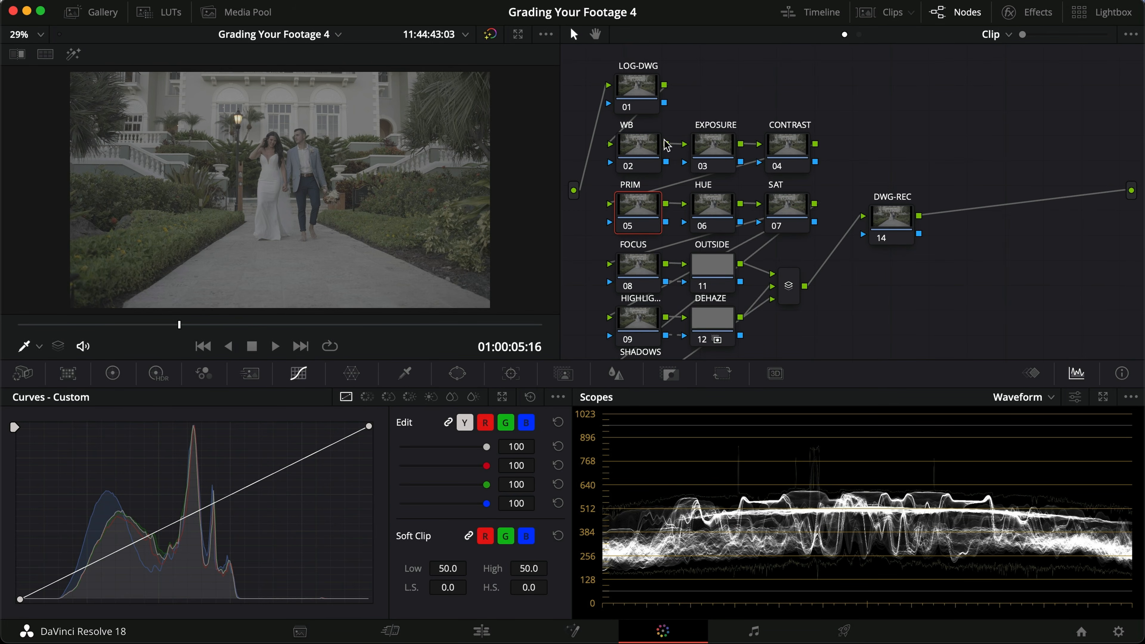
Step: Clear the old effects search and apply a Color Space Transform effect to the LOG-DWG node
click(641, 89)
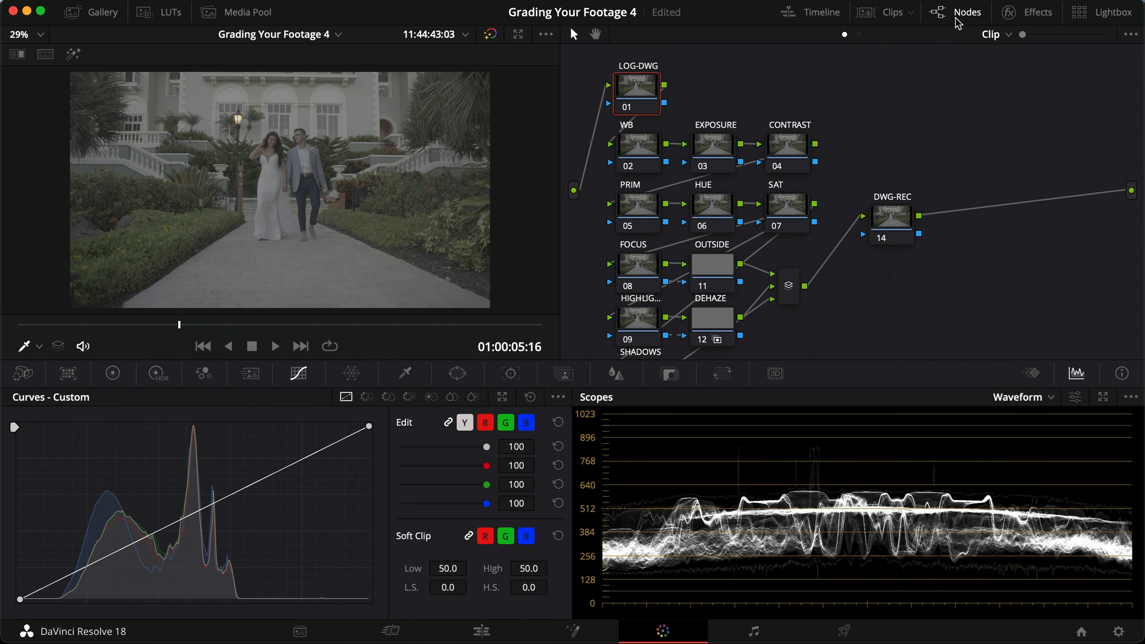
click(1025, 12)
scroll(976, 220, down, 5)
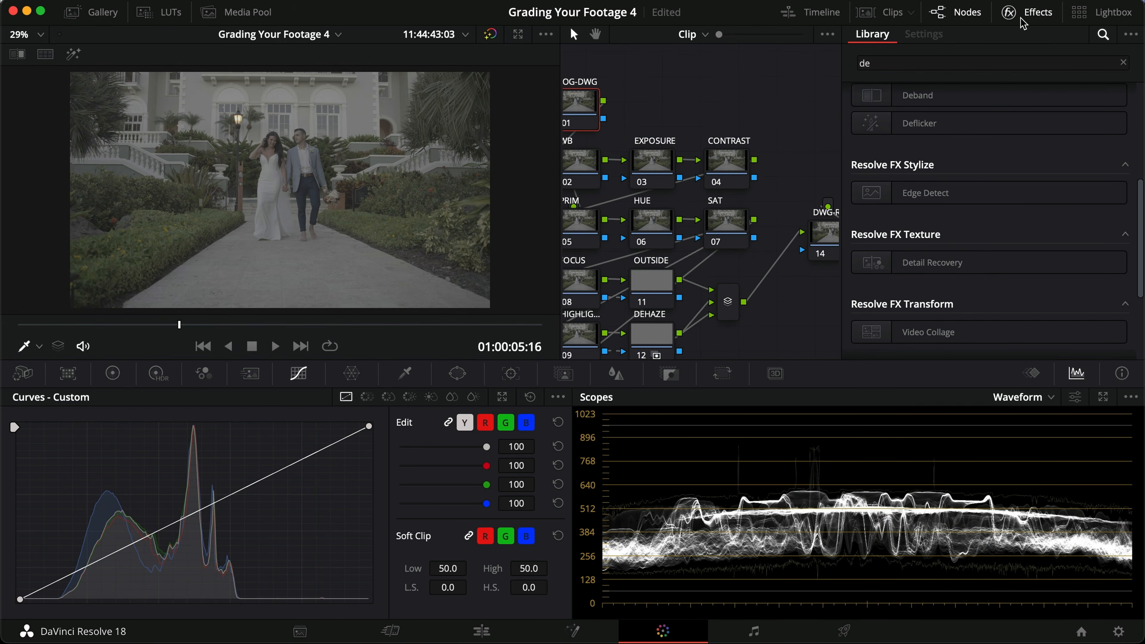
scroll(955, 181, up, 4)
click(1123, 63)
scroll(886, 275, down, 3)
drag(933, 273, 569, 102)
Step: Set the LOG-DWG transform's input color space to Sony S-Gamut3.Cine
click(969, 140)
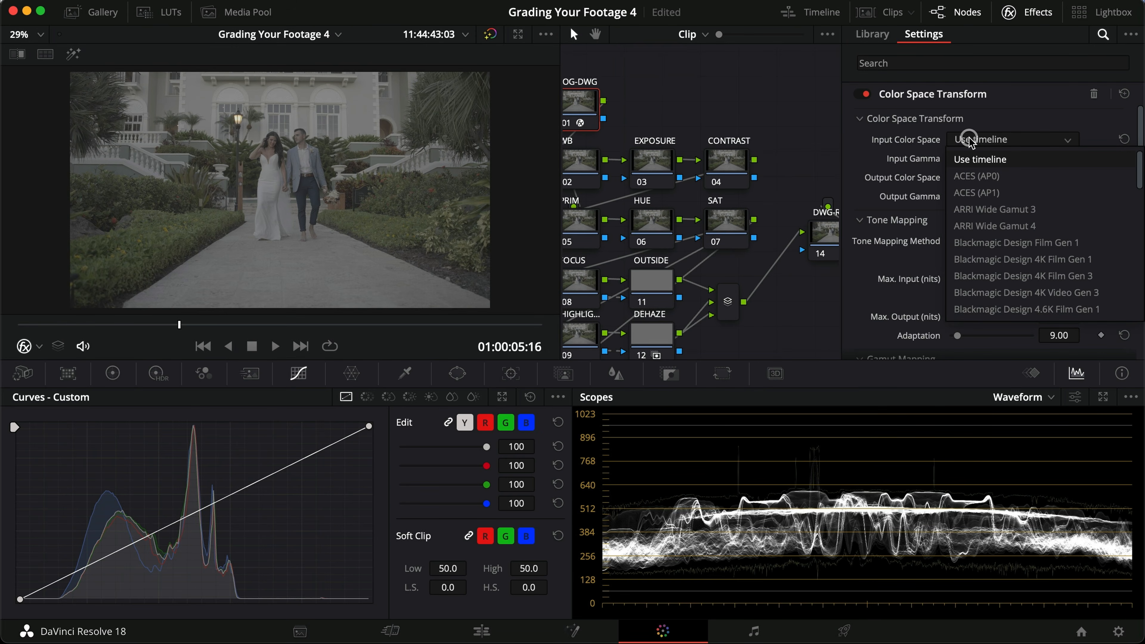
key(s)
key(Down)
key(Down)
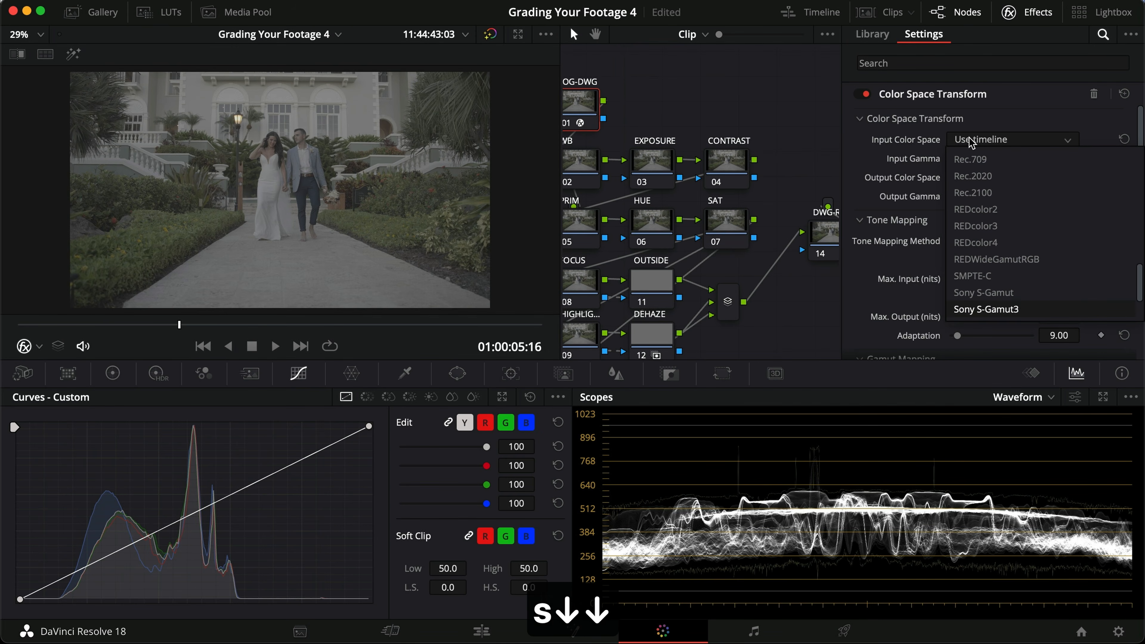
key(Down)
key(Up)
key(Up)
key(Down)
key(Down)
key(Up)
key(Up)
key(Down)
key(Down)
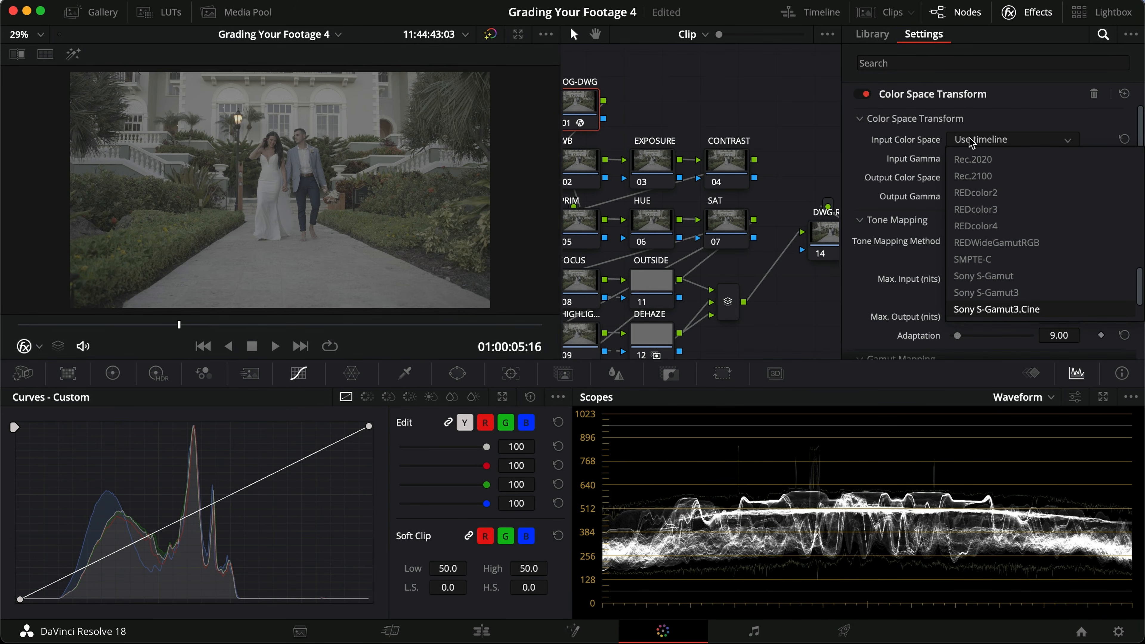
key(Return)
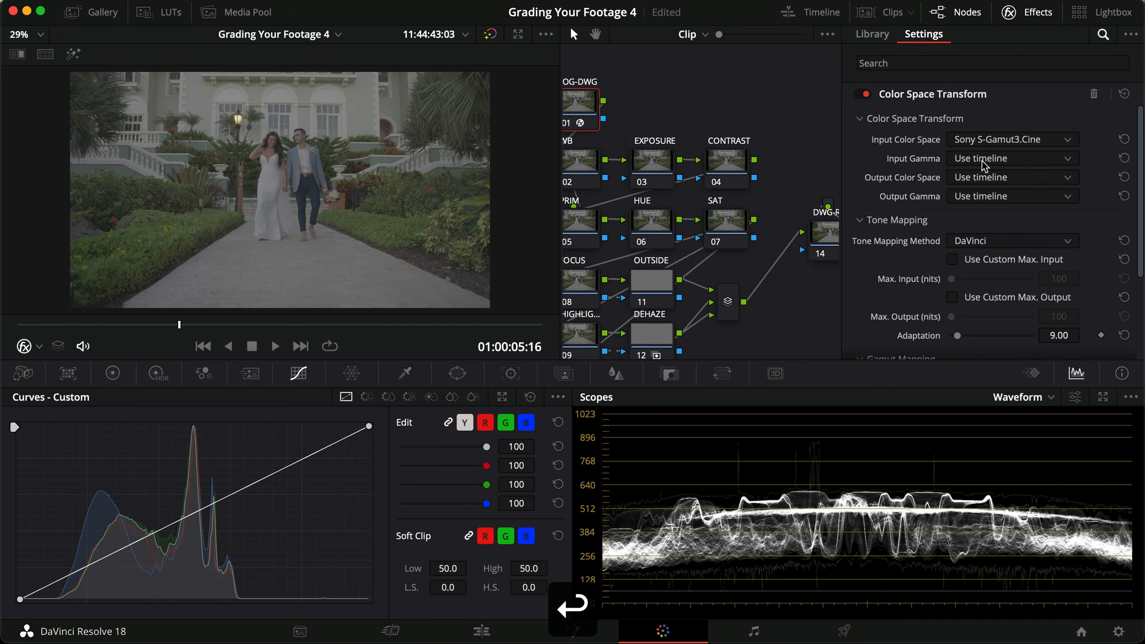
Step: Set the LOG-DWG transform's input gamma to Sony S-Log3
click(997, 159)
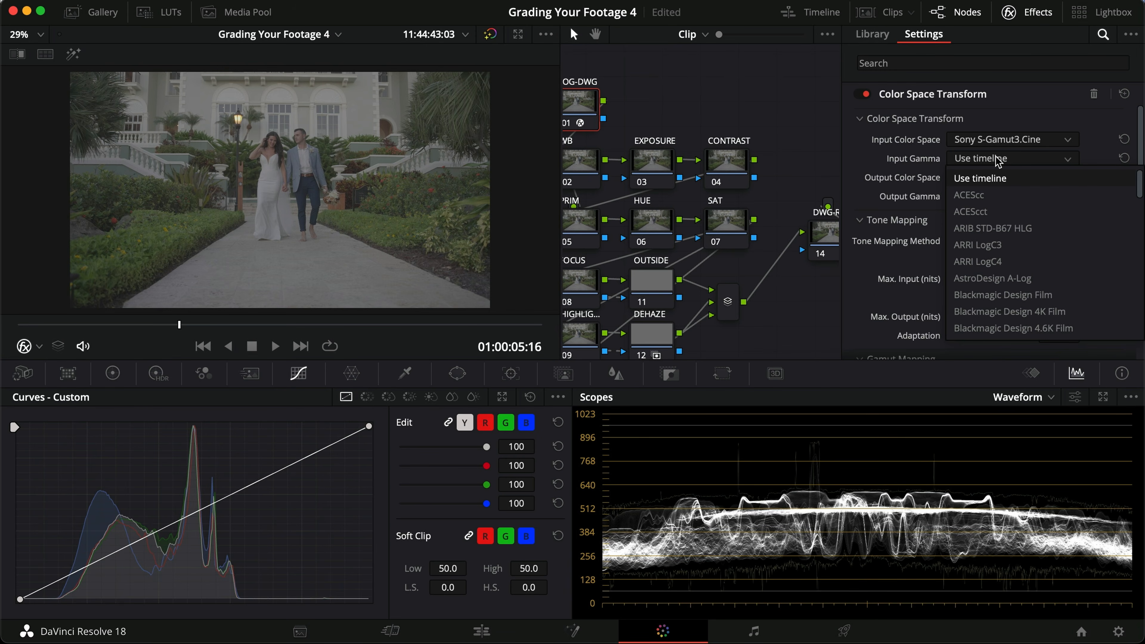
key(s)
key(Down)
key(Down)
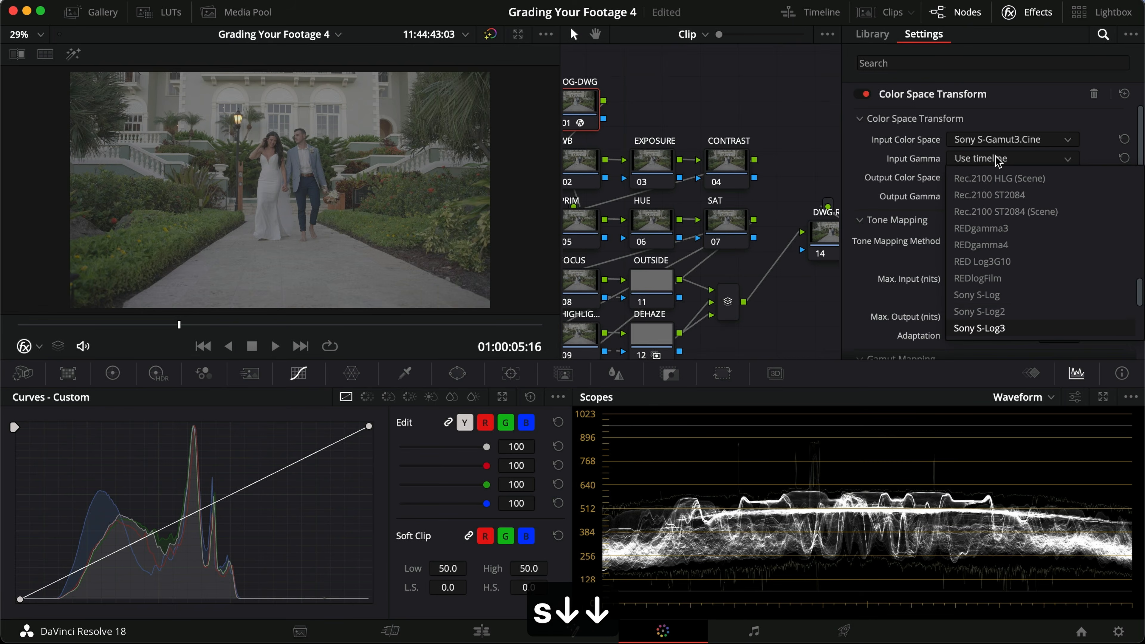
key(Return)
Step: Set the LOG-DWG transform's output color space to DaVinci Wide Gamut and its output gamma to DaVinci Intermediate
click(990, 177)
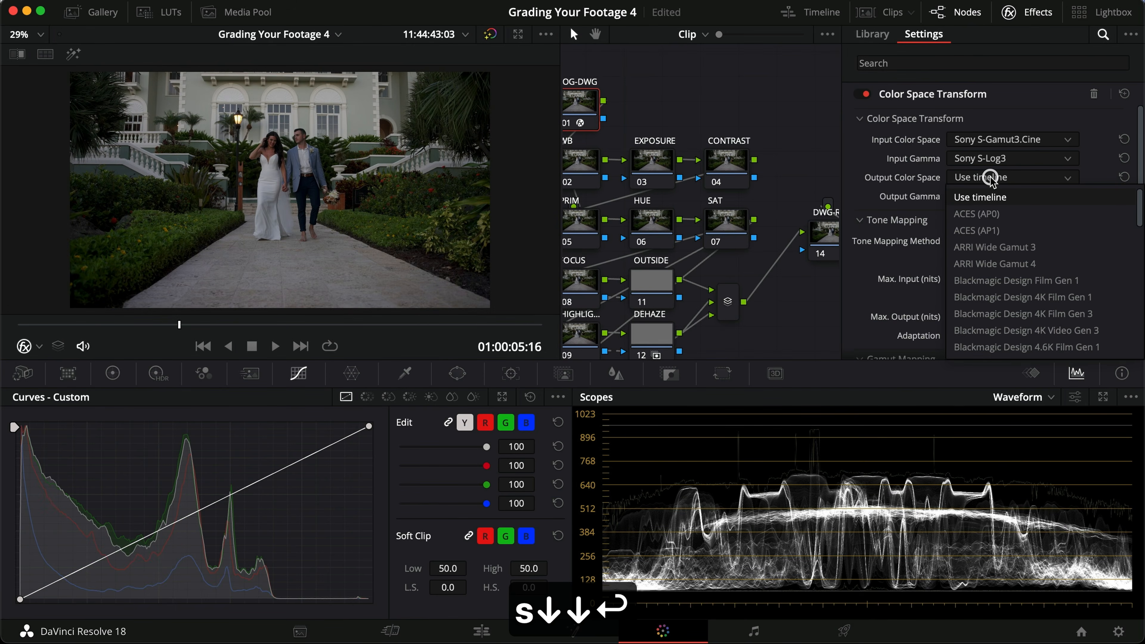
key(g)
key(d)
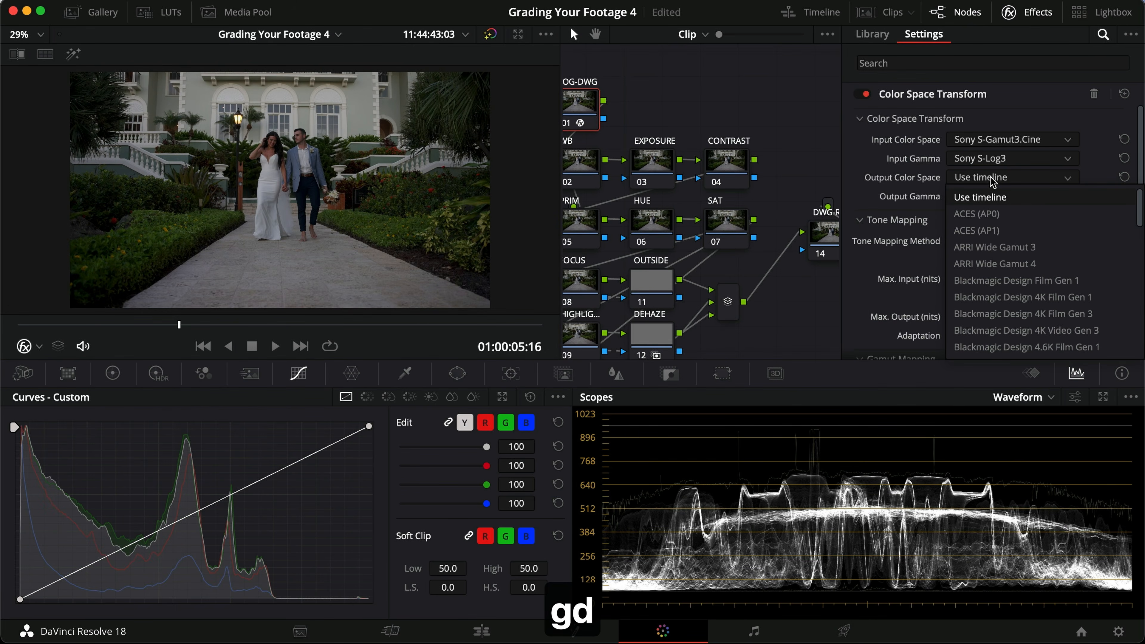
key(d)
key(Return)
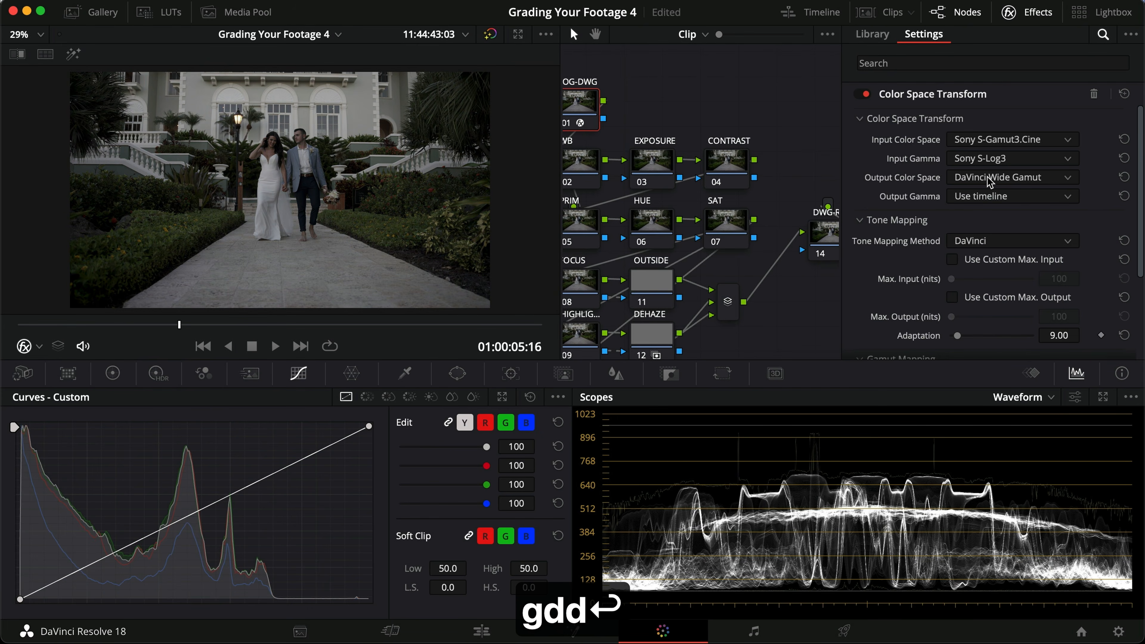
click(982, 198)
key(d)
key(d)
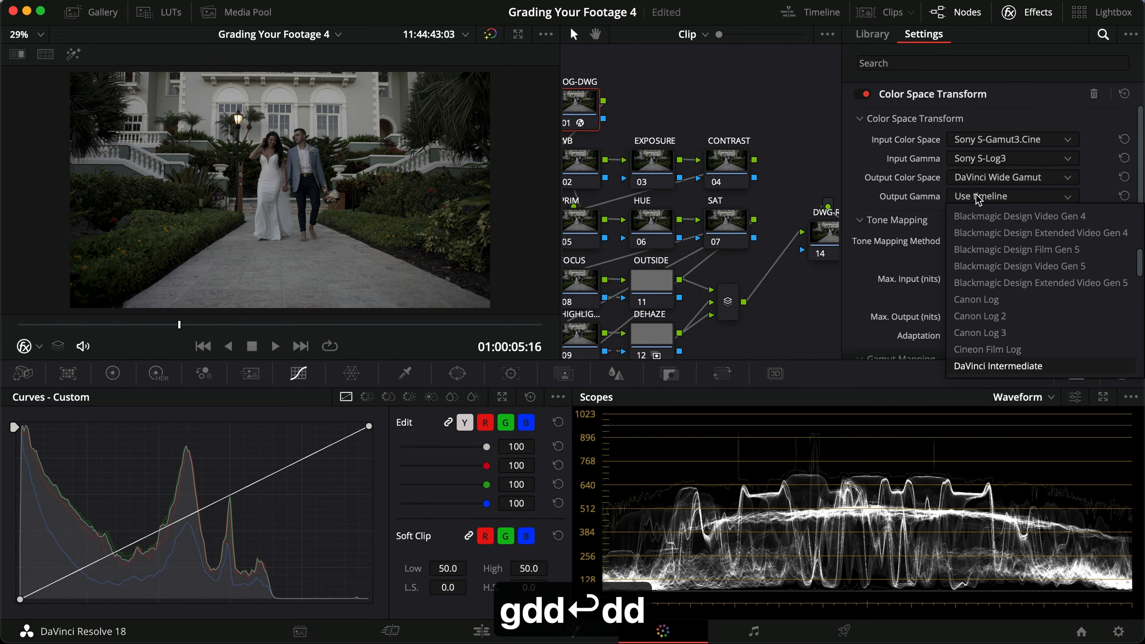
key(Return)
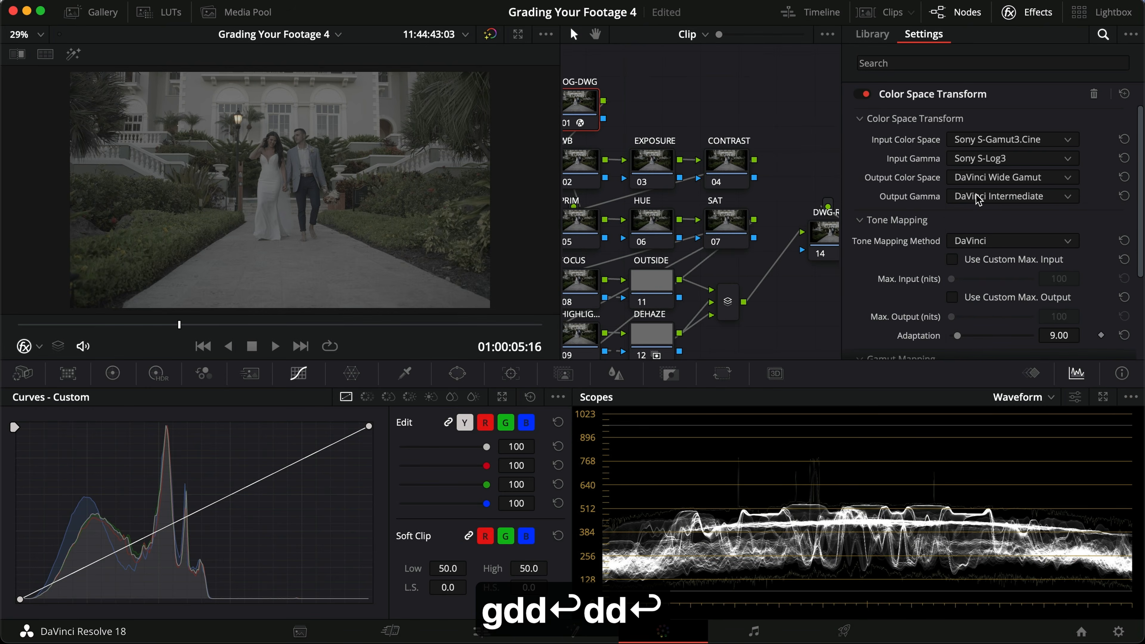
Step: Apply a Color Space Transform effect to the DWG-REC node at the end of the tree
click(1035, 13)
click(1035, 14)
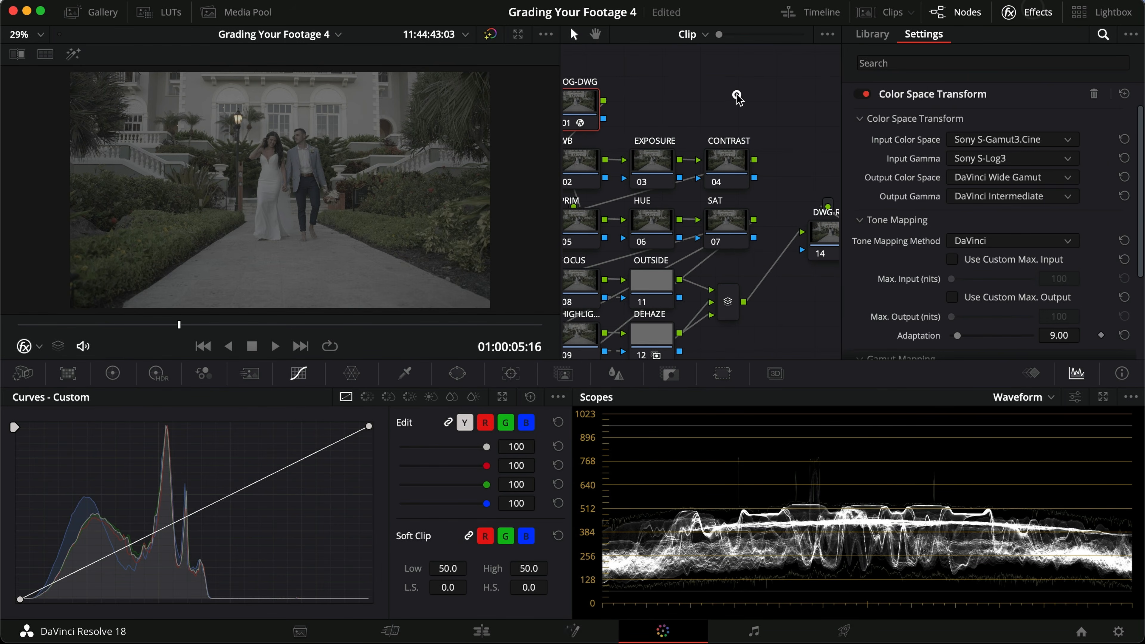
click(742, 112)
click(824, 234)
drag(1114, 272, 819, 235)
Step: Set the DWG-REC transform's input color space to DaVinci Wide Gamut and its input gamma to DaVinci Intermediate
click(991, 139)
key(d)
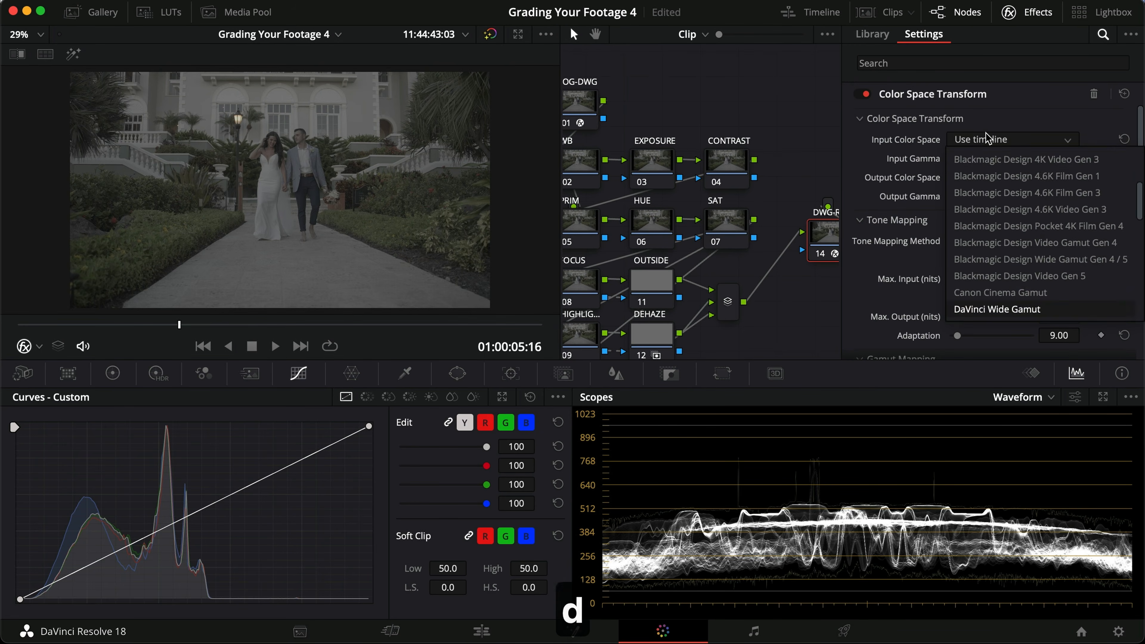
key(Return)
click(989, 159)
key(d)
key(Return)
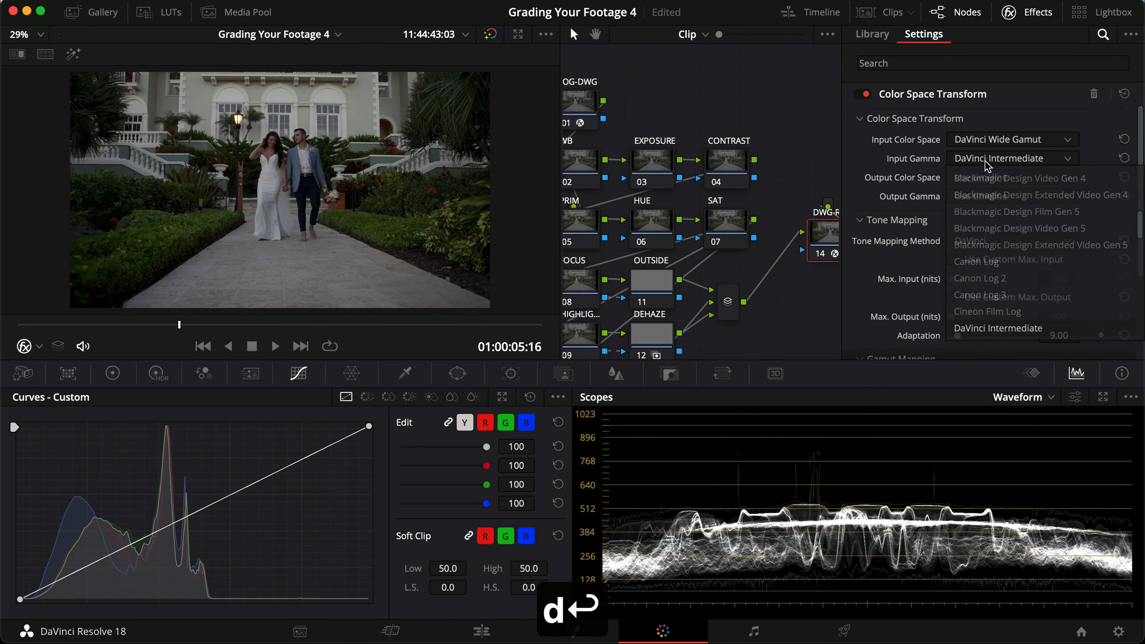
Step: Set the DWG-REC transform's output to Rec.709 with Gamma 2.4 and close the effects settings
click(1006, 178)
key(r)
key(Return)
click(998, 197)
key(g)
key(Down)
key(Return)
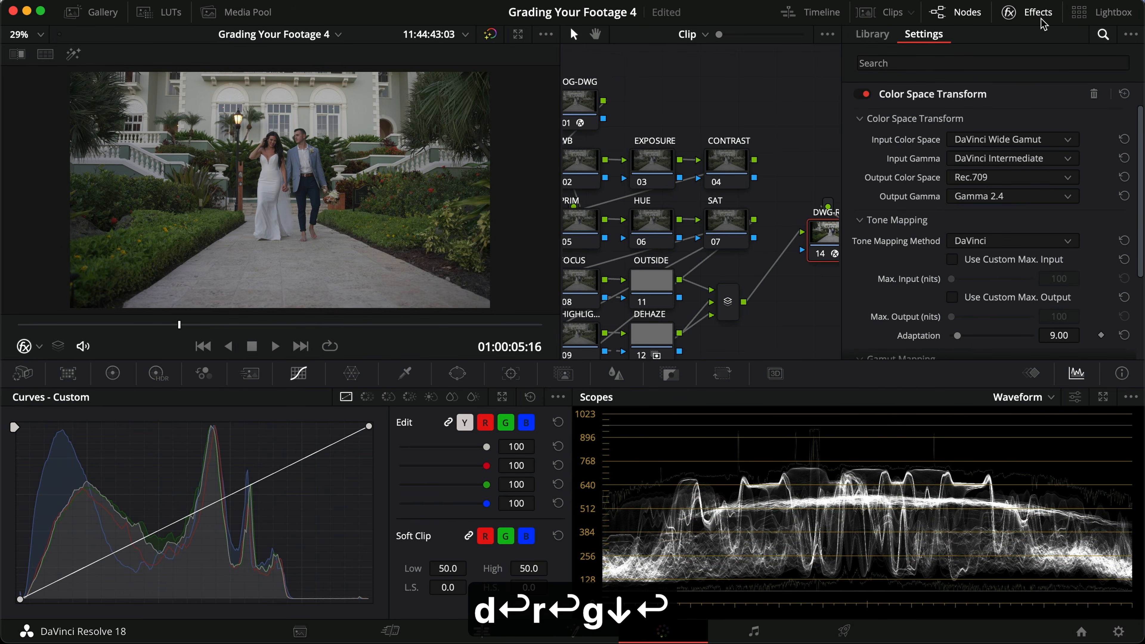
click(1010, 13)
Step: Compare the footage with and without the color transforms, viewing the whole grade full screen
key(super+d)
key(super+d)
key(super+f)
key(alt+d)
key(alt+d)
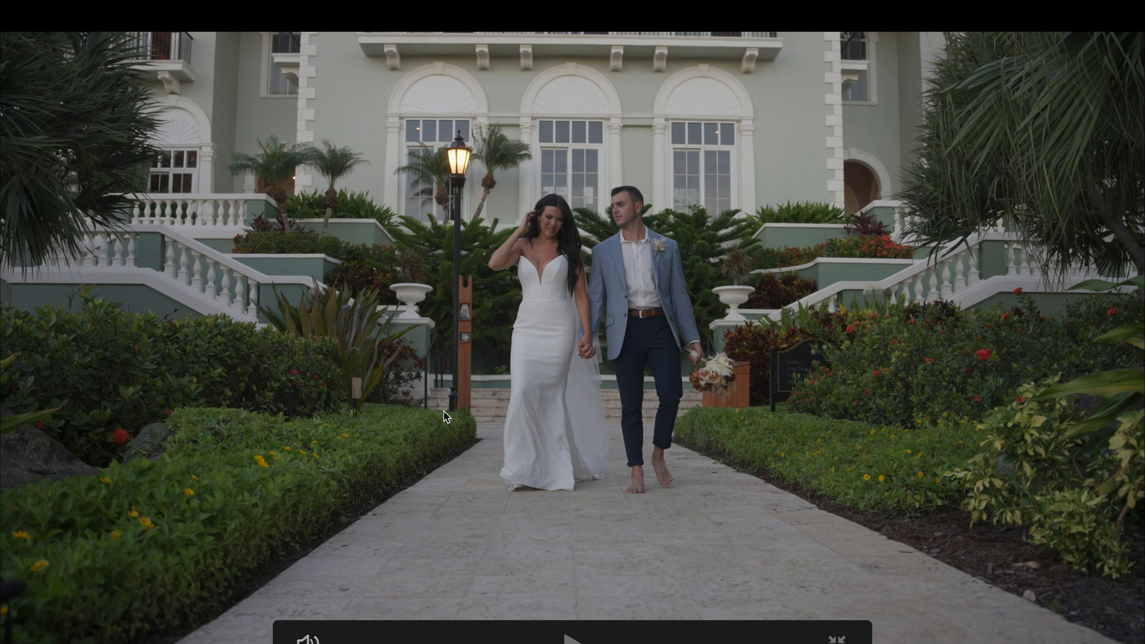
key(super+f)
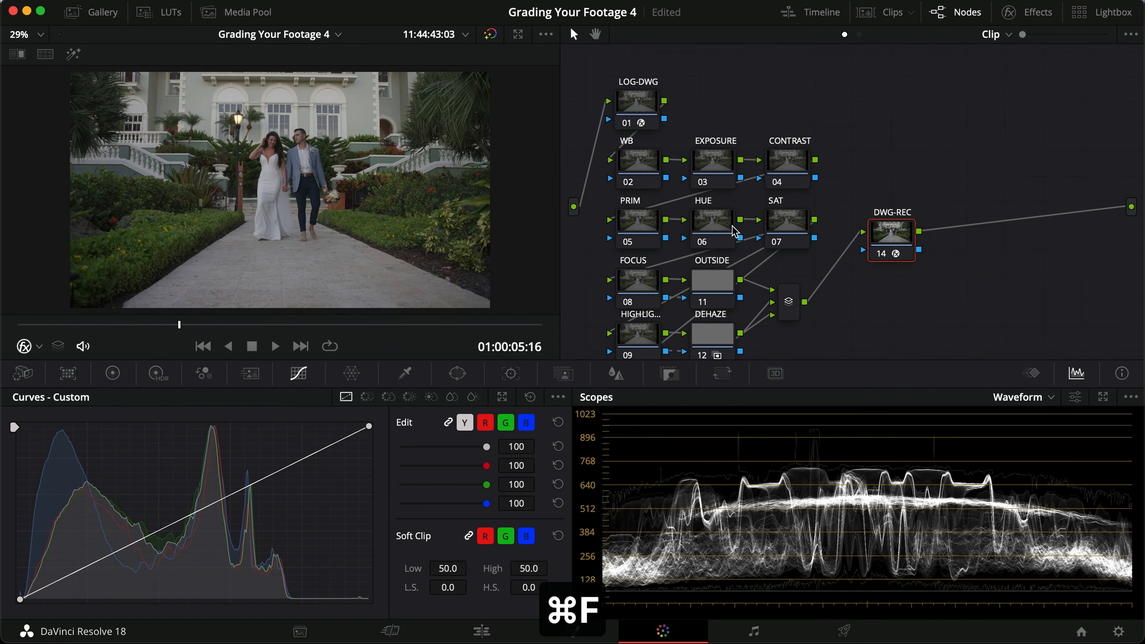
Step: Shape a gentle S-curve on the CONTRAST node, lowering the shadows and raising the highlights
click(797, 166)
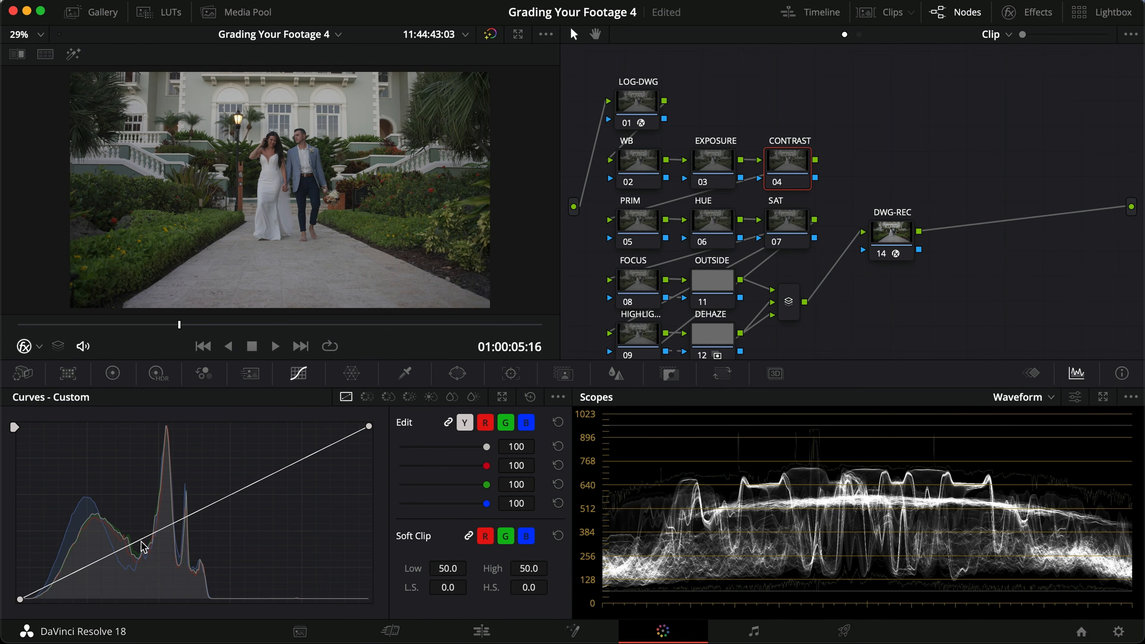
drag(119, 554, 116, 566)
drag(272, 487, 270, 462)
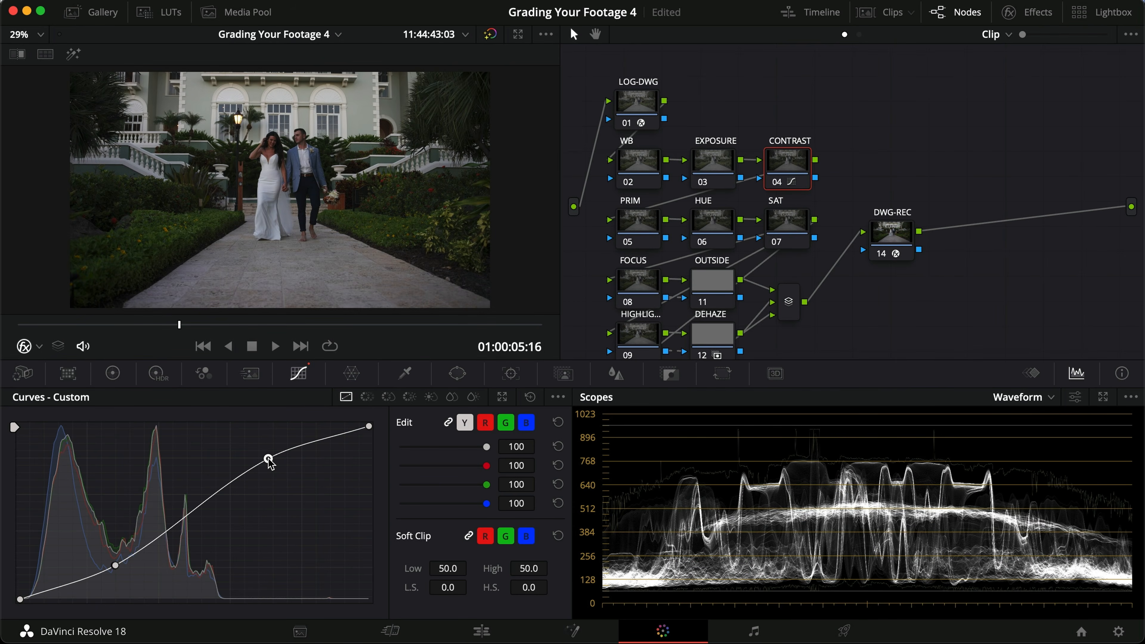
drag(116, 566, 118, 569)
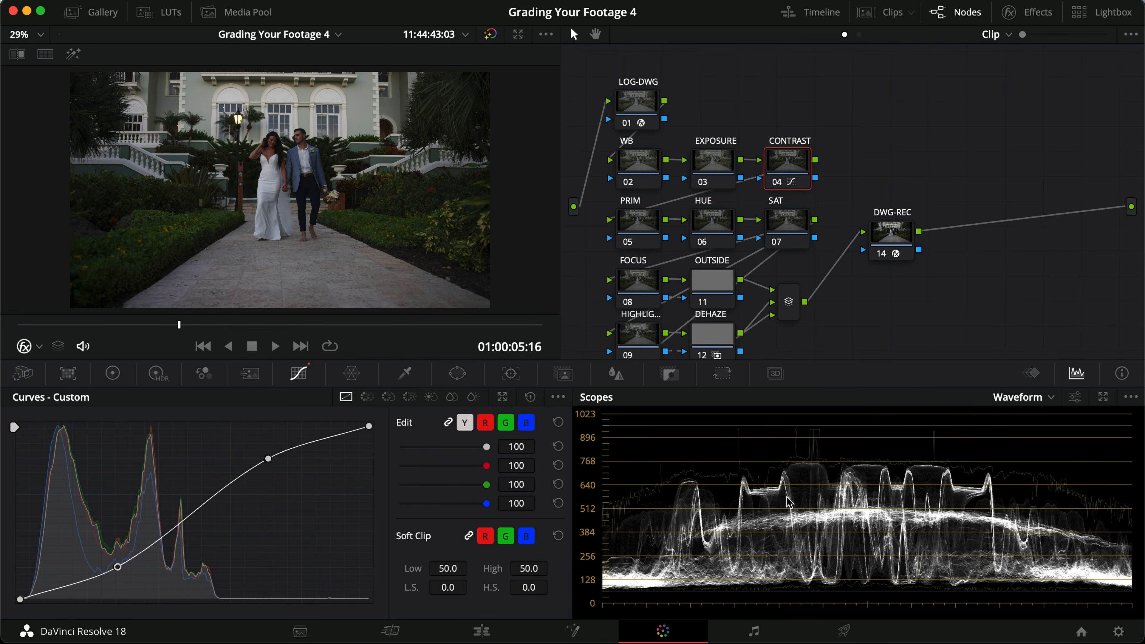
click(116, 566)
Step: Brighten the image on the EXPOSURE node by raising the primaries Offset to about 30.10
click(713, 165)
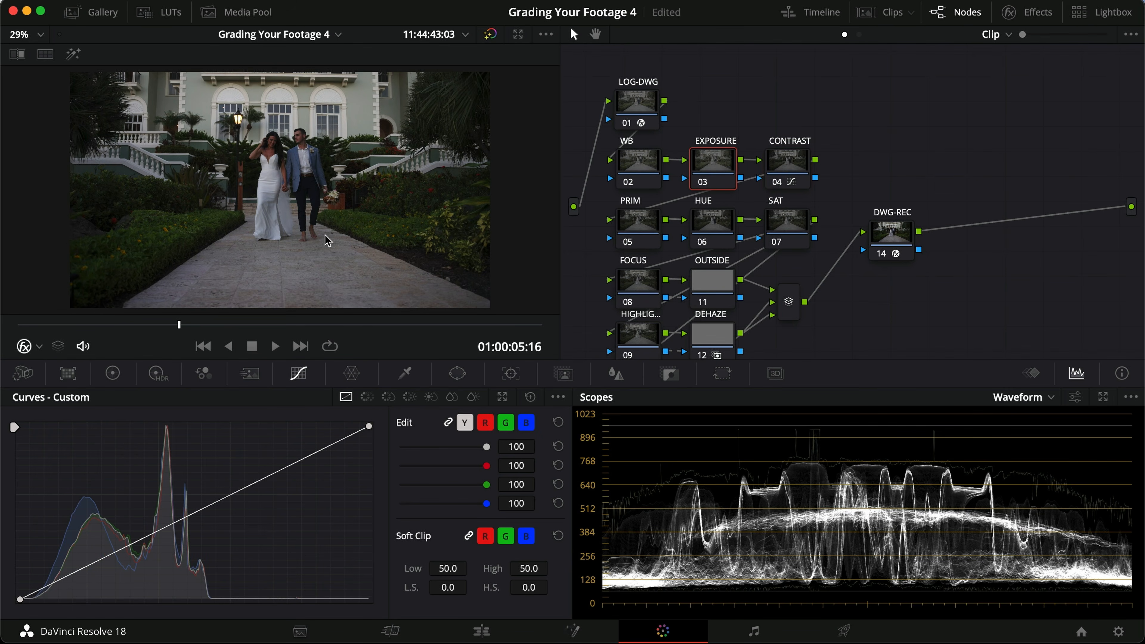
click(113, 373)
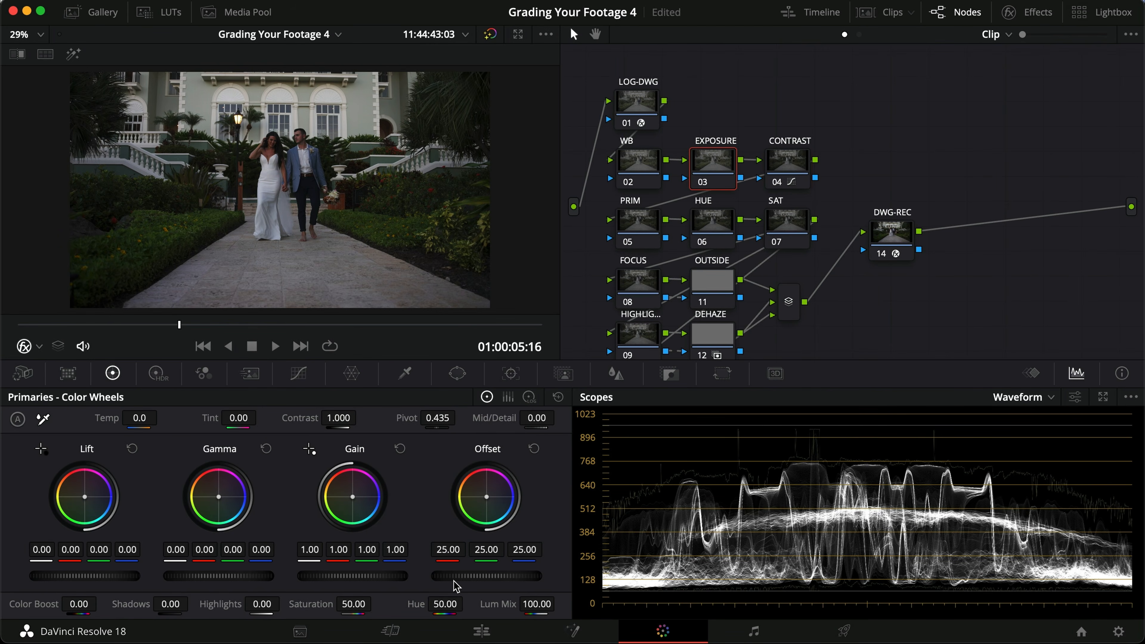
drag(458, 581, 669, 569)
Step: Check the EXPOSURE node's effect full screen, and raise its Gamma to 0.01
key(super+f)
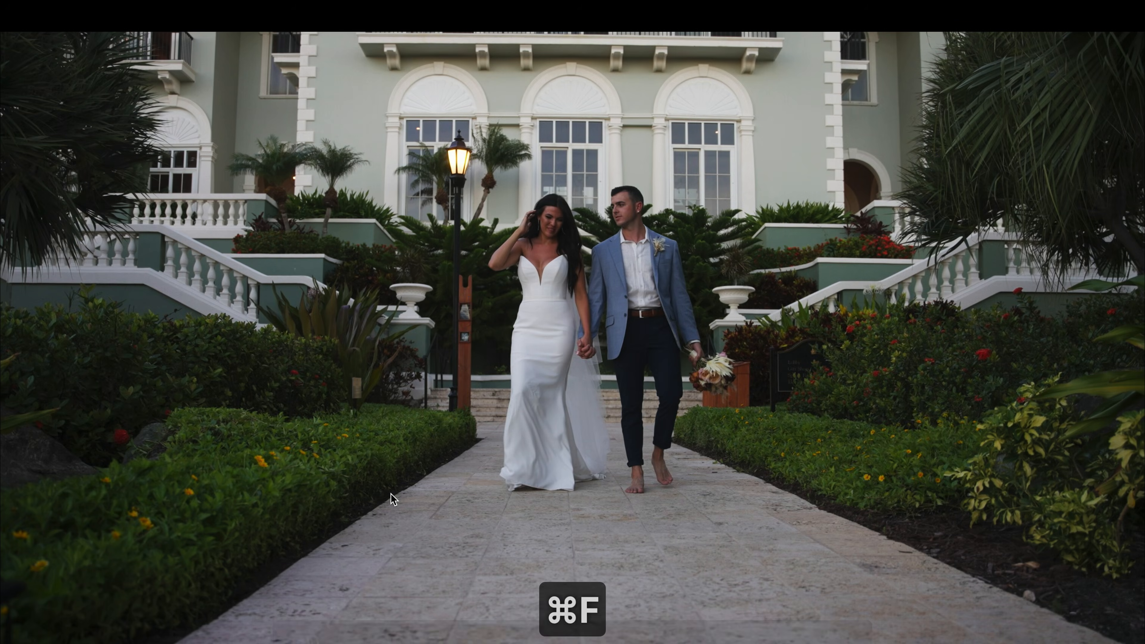
key(super+d)
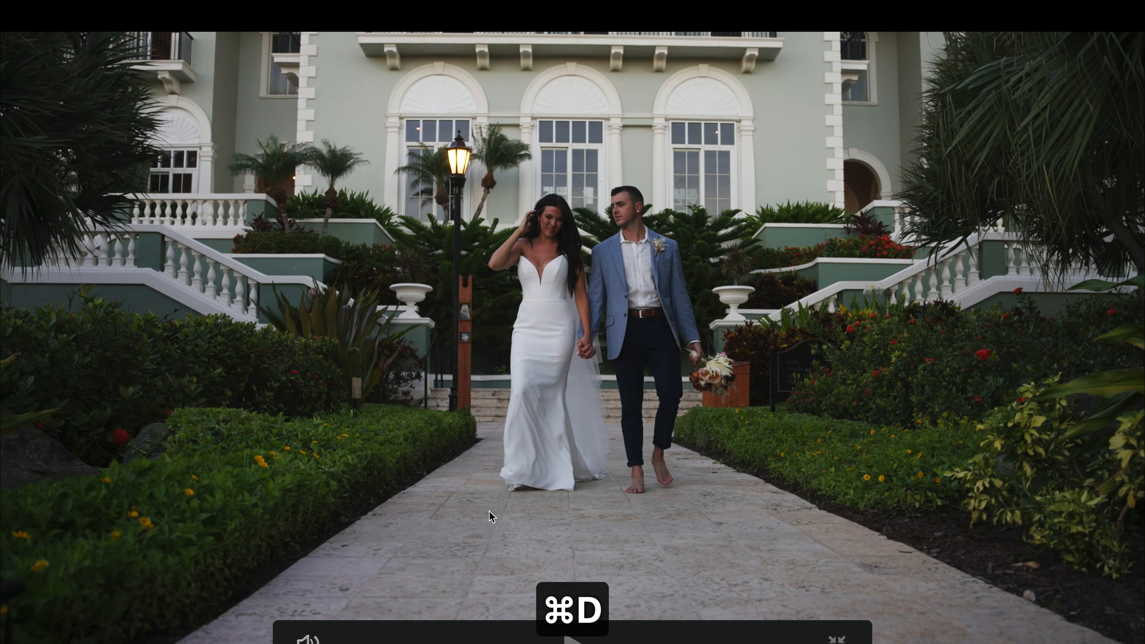
key(super+f)
mouse_move(199, 575)
mouse_down()
mouse_move(264, 574)
mouse_move(209, 576)
mouse_up()
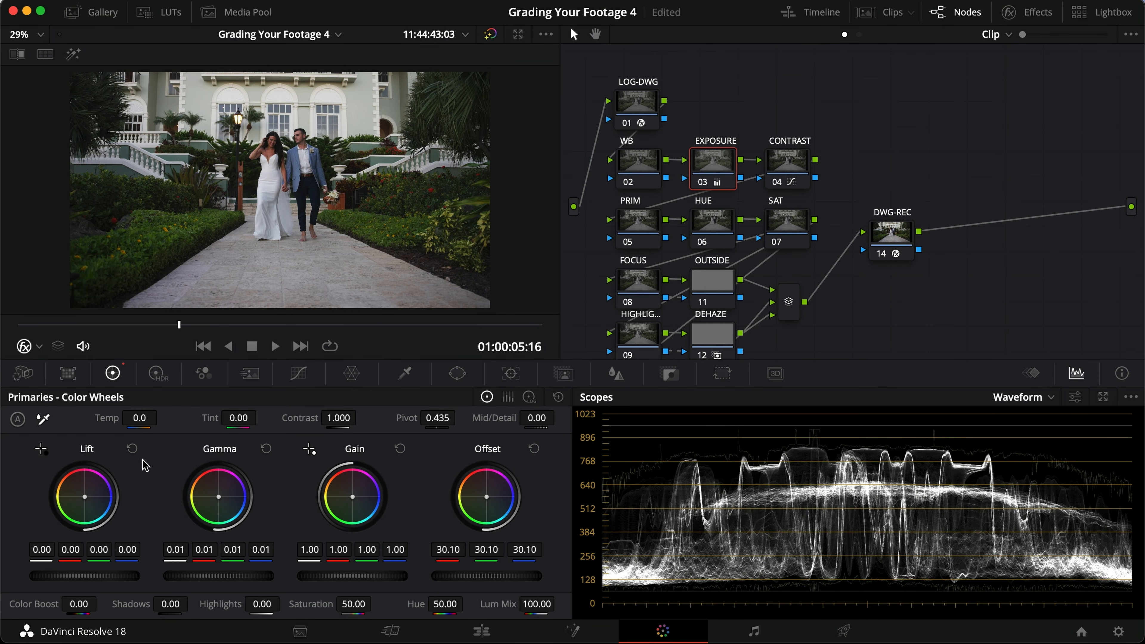
Step: Deepen the shadows on the EXPOSURE node by setting Lift to -0.02, and raise its Gamma to 0.03
drag(102, 578, 59, 578)
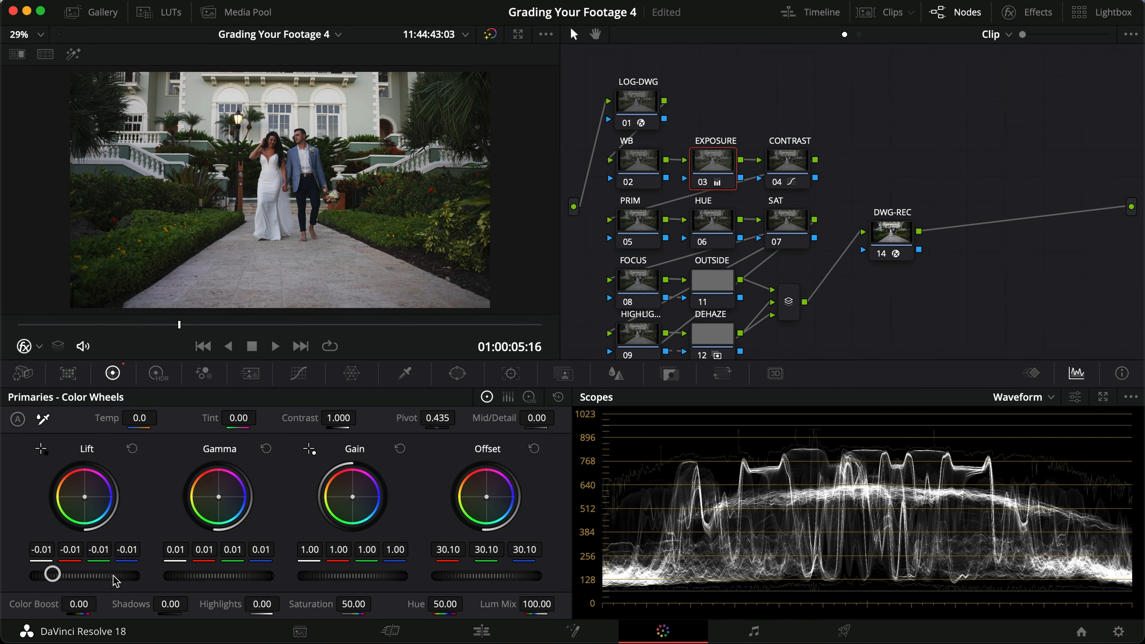
key(super+d)
key(super+d)
drag(224, 579, 271, 576)
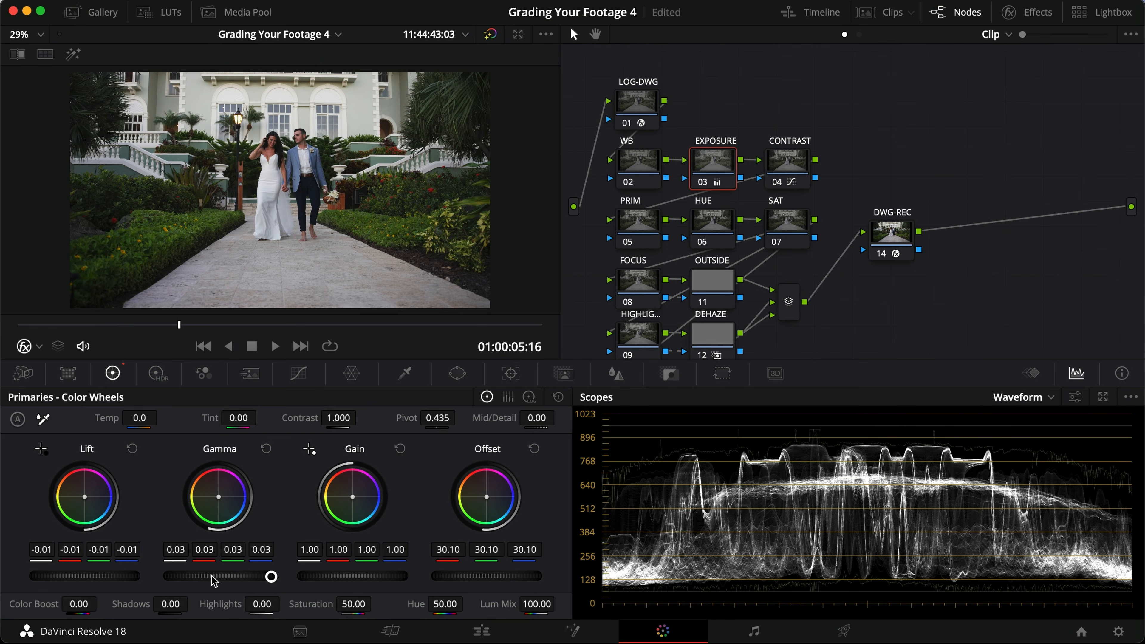
drag(122, 581, 92, 580)
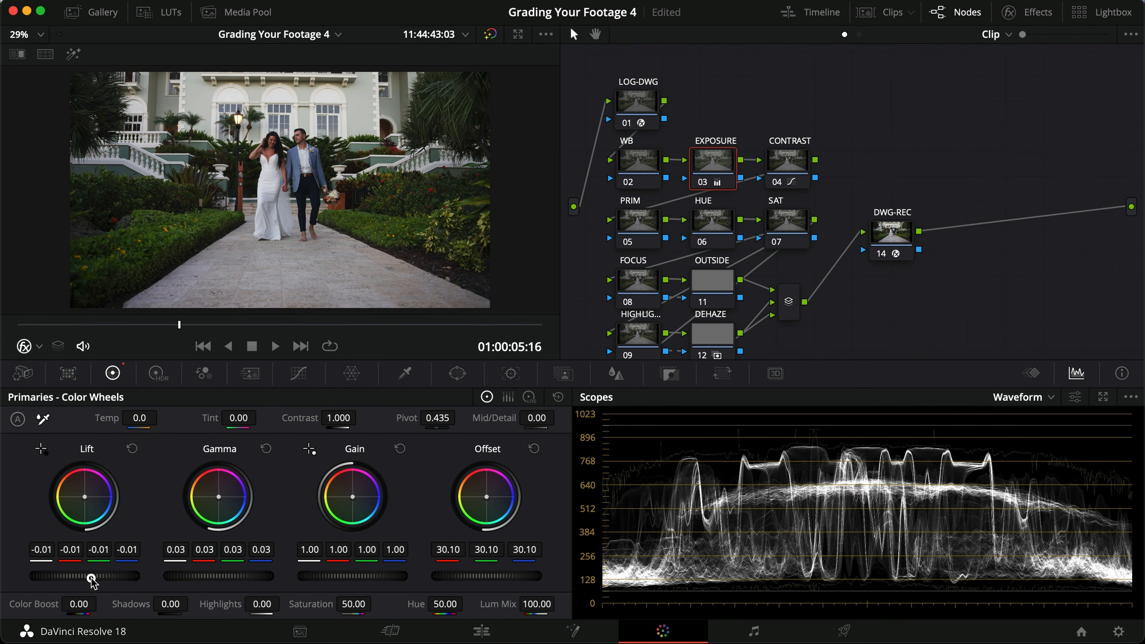
Step: Compare the image with and without the EXPOSURE node in full screen view
key(super+f)
key(super+d)
key(super+d)
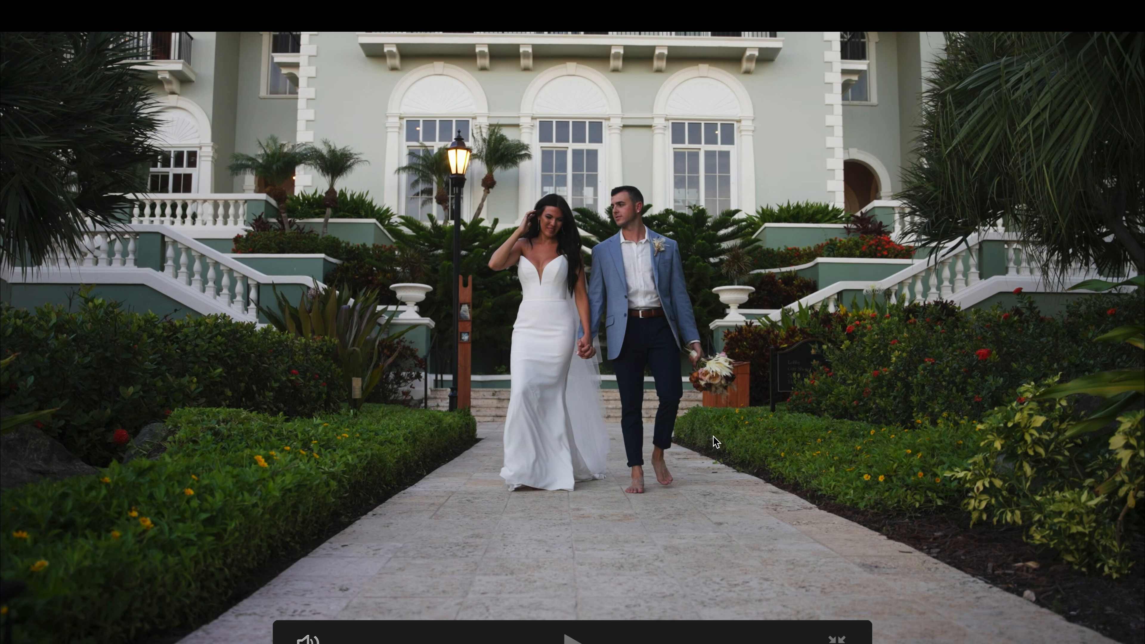
key(super+f)
key(super+f)
Step: Set the Tint on the WB node to 2.00 and view the result full screen
key(super+f)
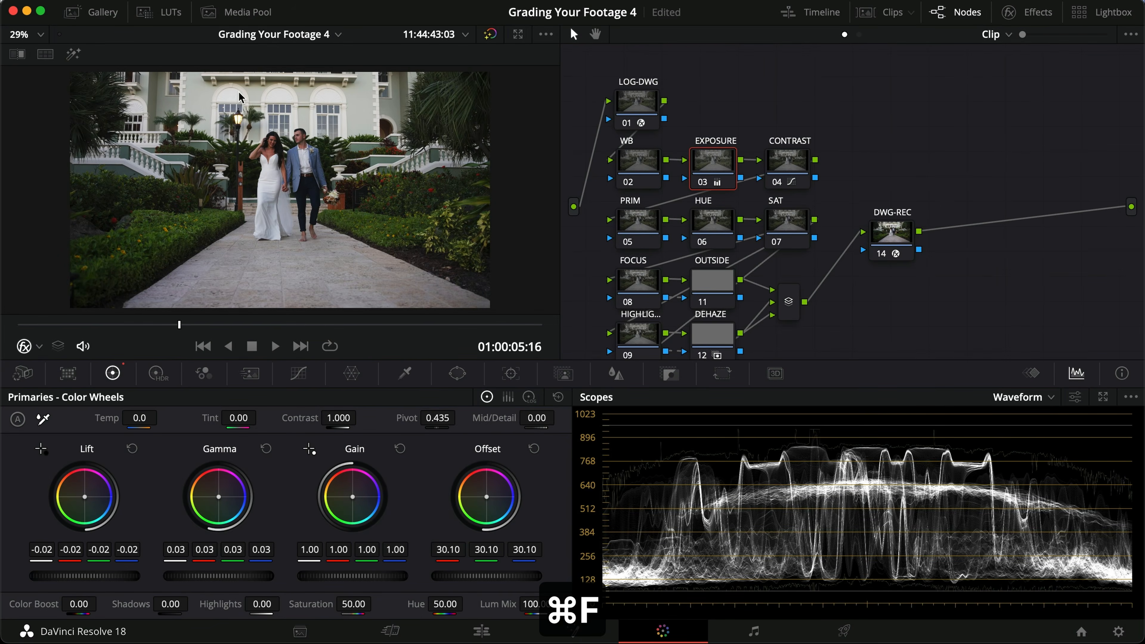
click(626, 165)
drag(237, 418, 241, 426)
key(super+f)
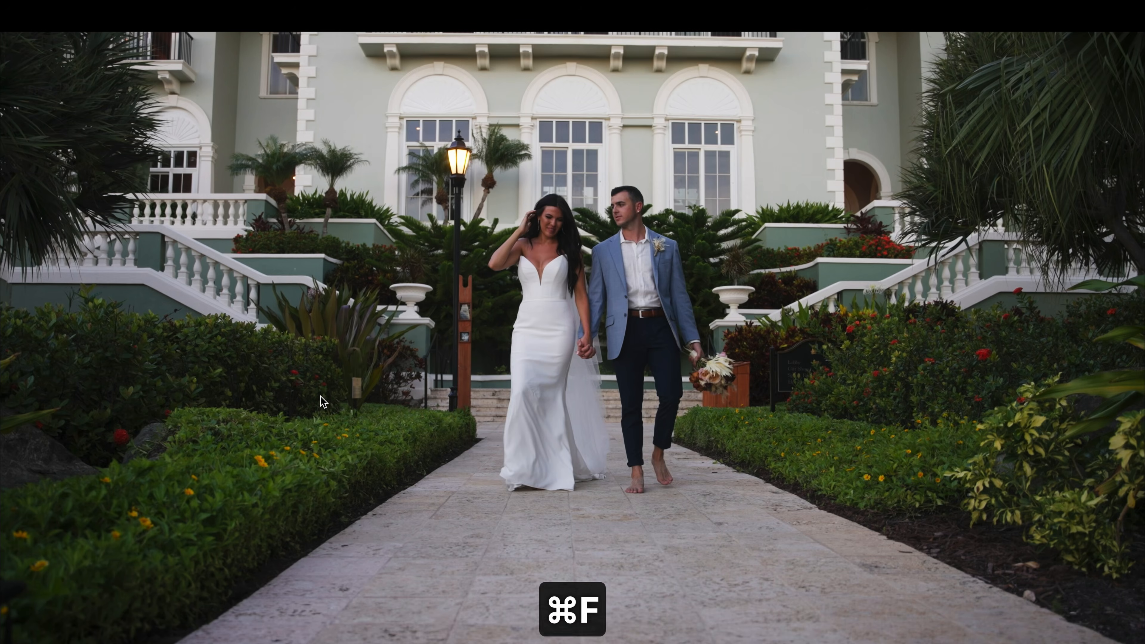
Step: Compare the image with and without the WB node full screen, and save the project
key(super+b)
key(super+d)
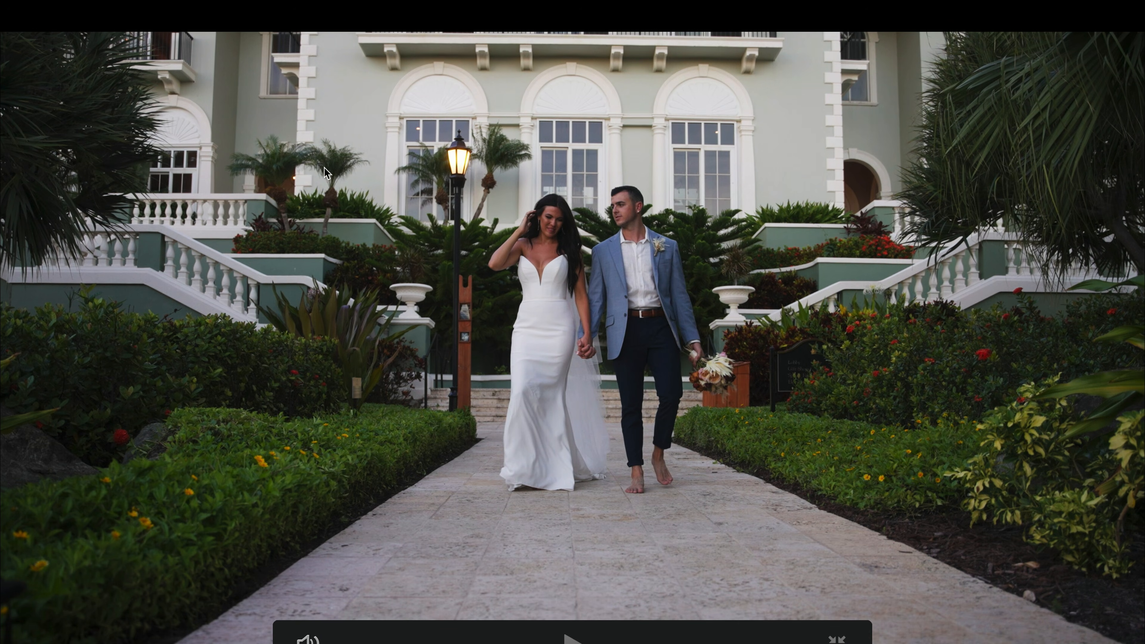
key(super+d)
key(super+f)
key(super+d)
key(super+f)
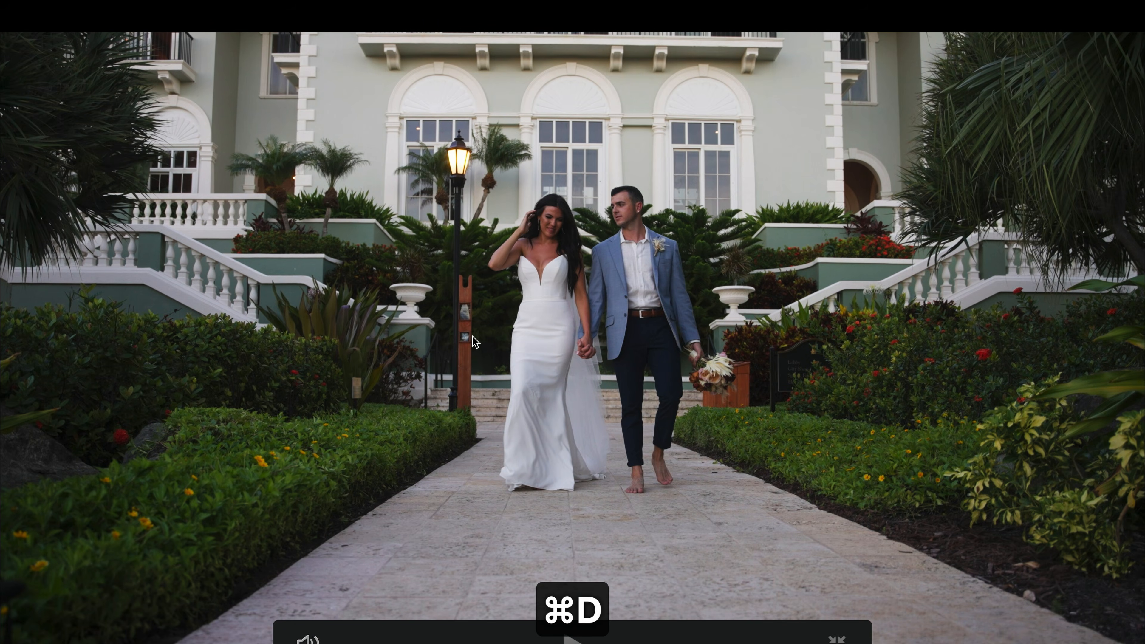
key(super+f)
key(super+s)
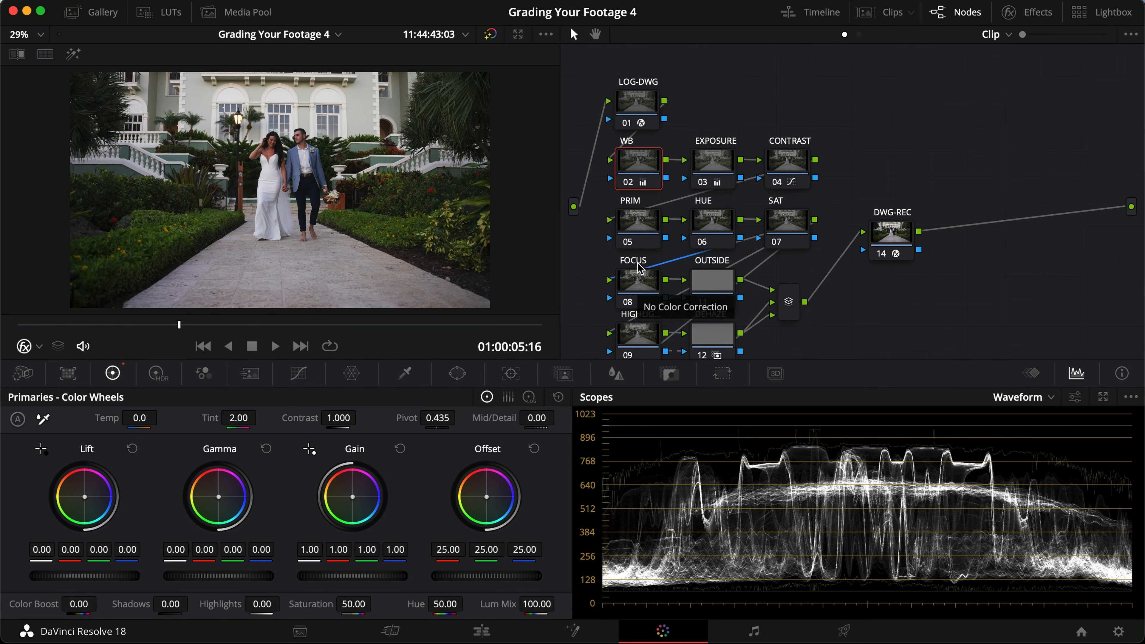
Step: On the PRIM node, set Lift to red -0.01, green 0.01, blue 0.02 and Gamma to red 0.01, green -0.01, blue -0.02
scroll(677, 231, down, 2)
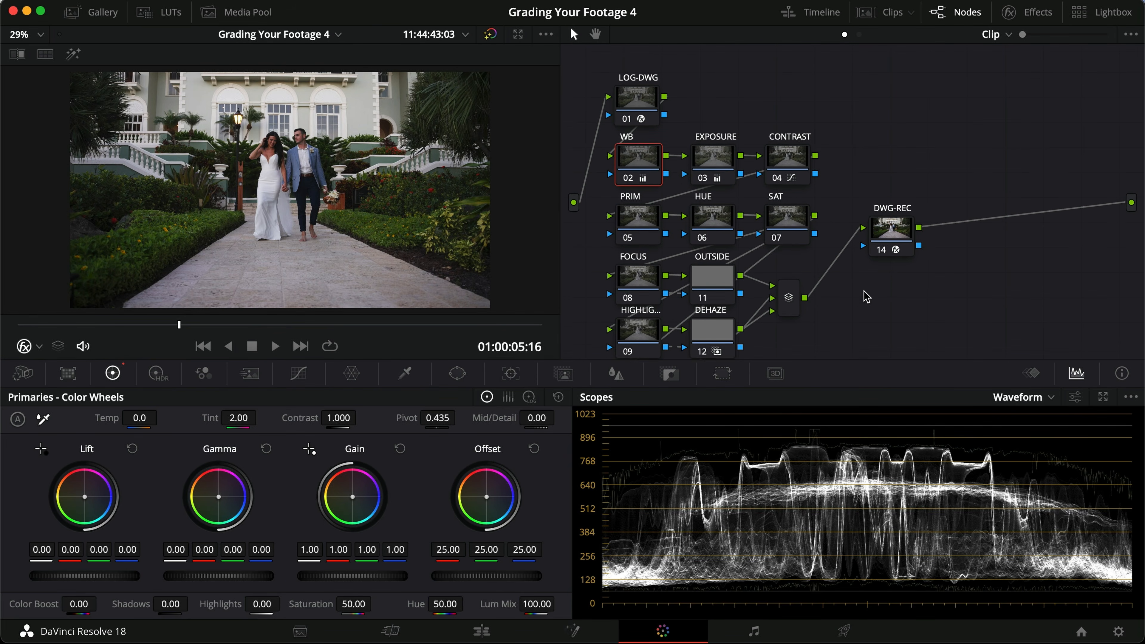
click(645, 229)
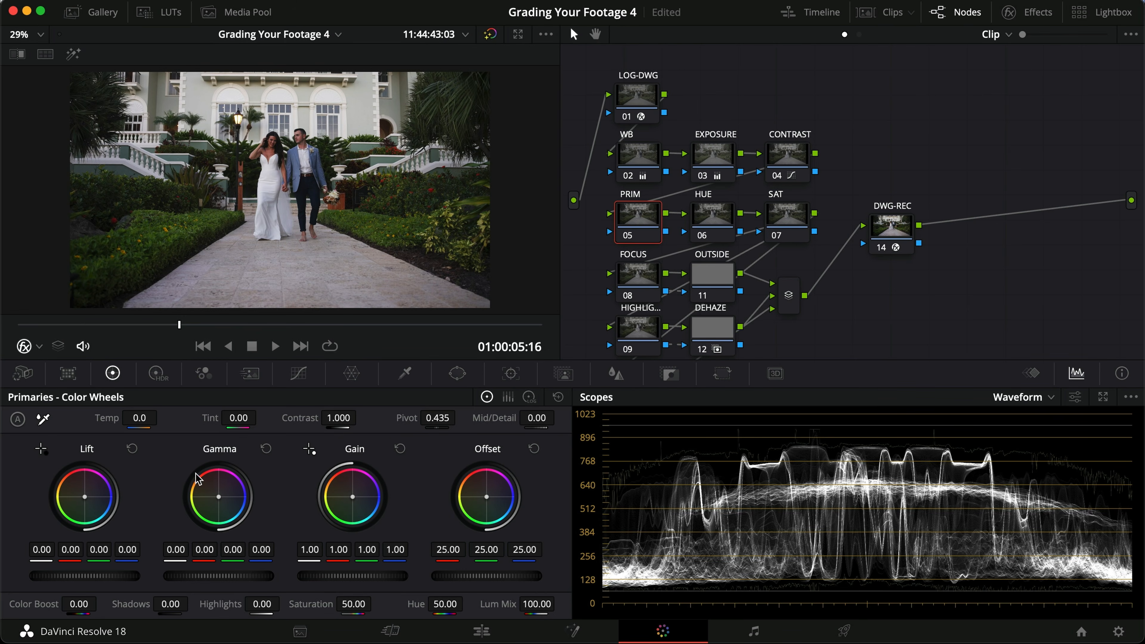
drag(139, 547, 73, 556)
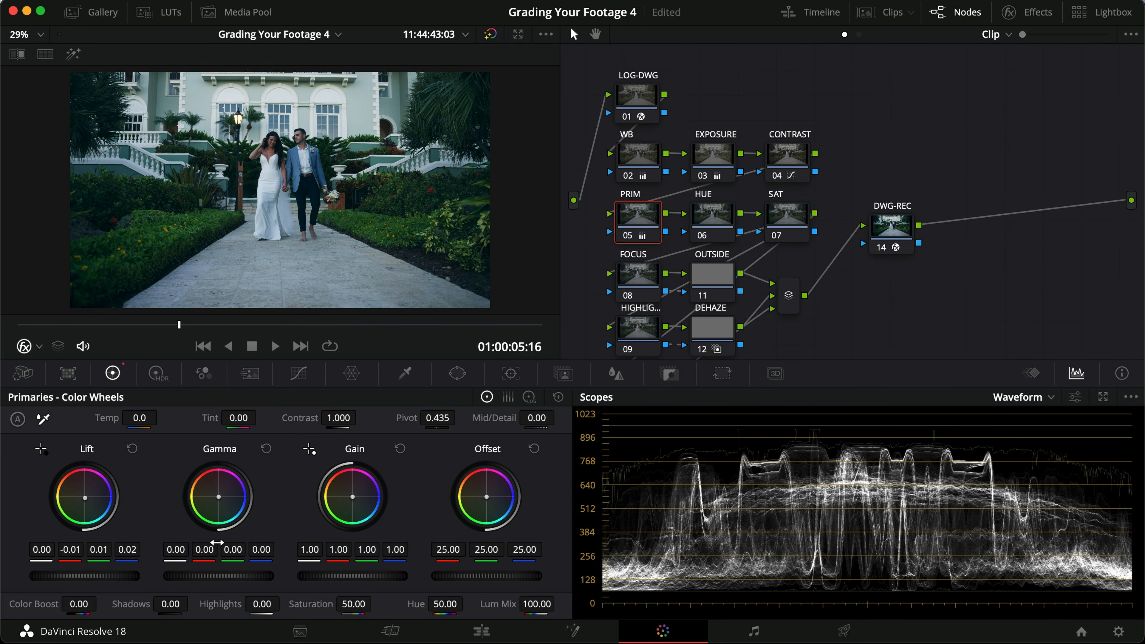
mouse_move(216, 554)
mouse_down()
mouse_move(205, 550)
mouse_move(255, 549)
mouse_move(224, 552)
mouse_up()
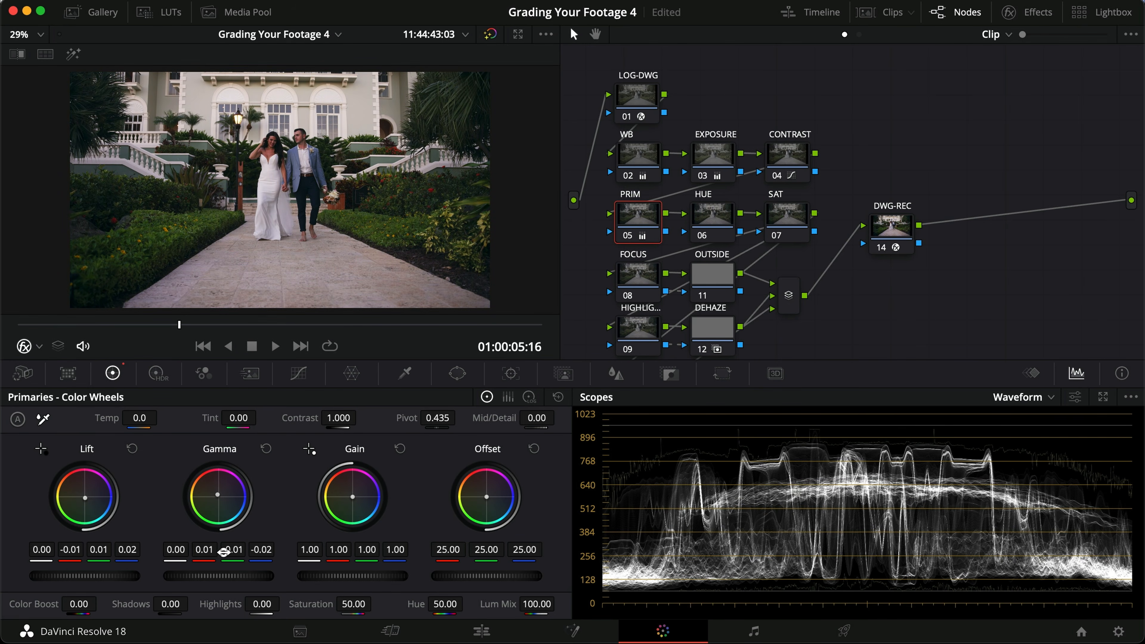
Step: Compare the image with and without the PRIM node's color split in full screen view
key(super+f)
key(super+d)
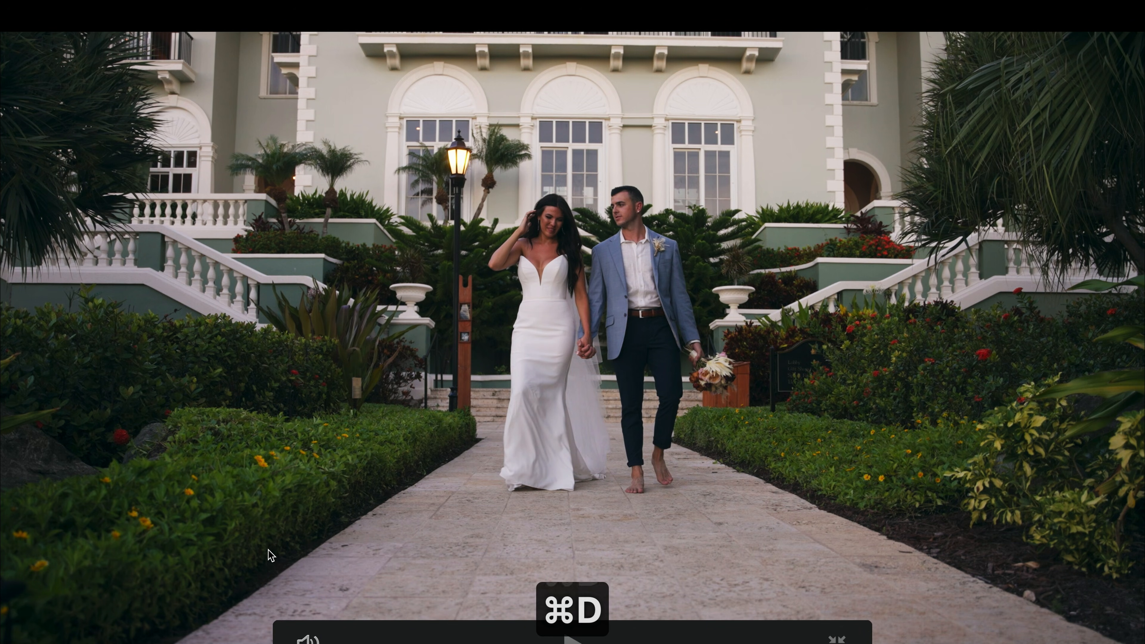
key(super+d)
key(super+d)
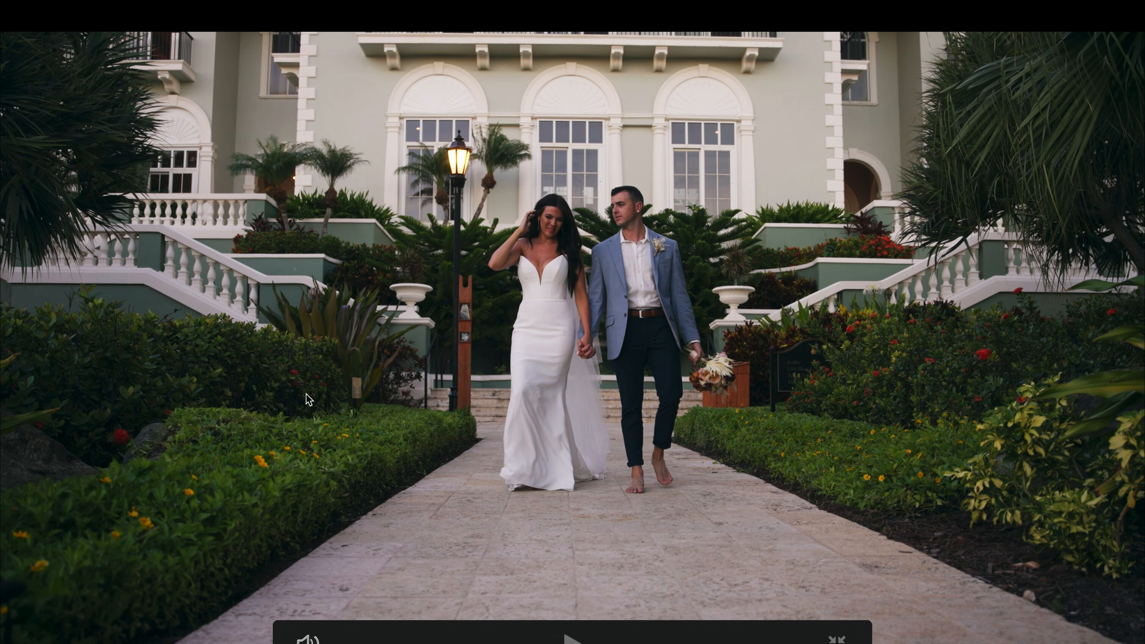
key(super+d)
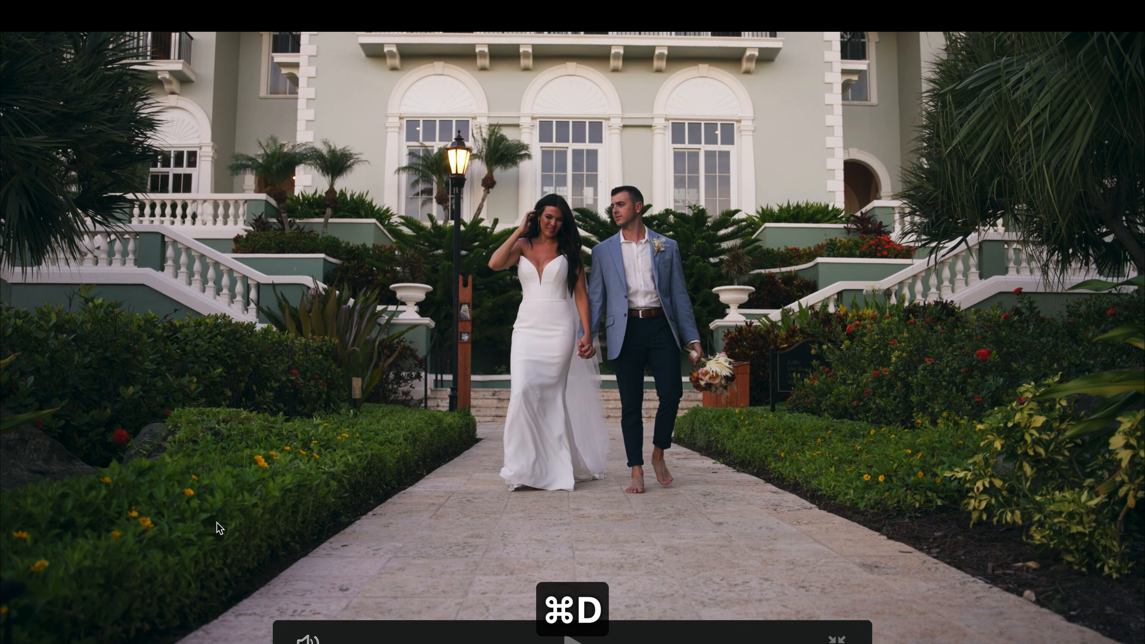
key(super+d)
key(super+d)
key(super+f)
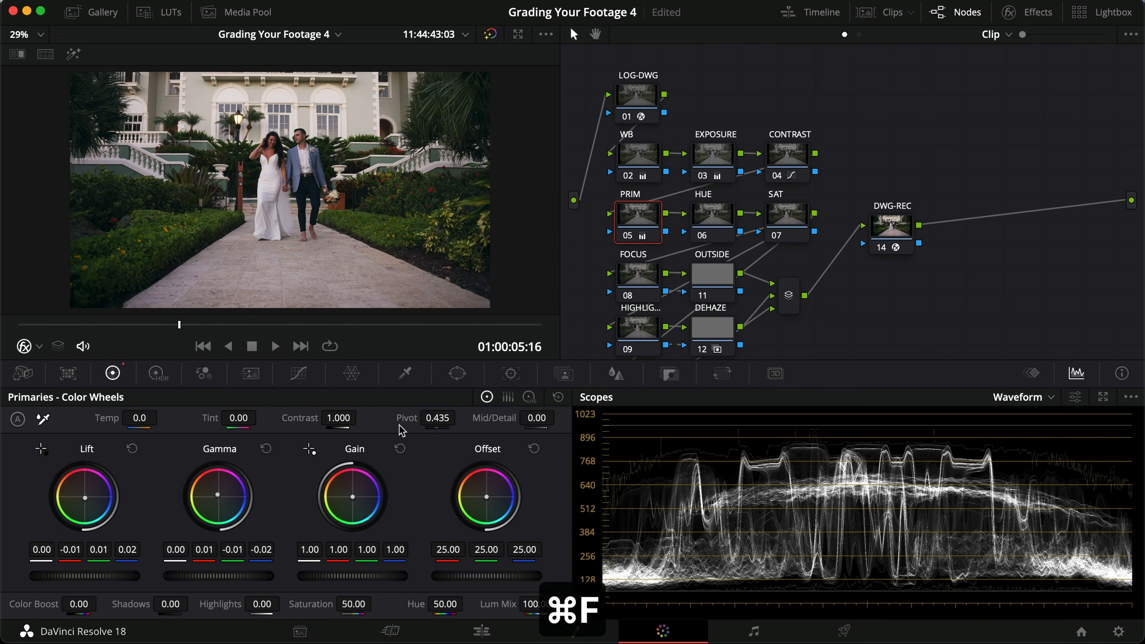
Step: Warm the PRIM node's midtones by setting Gamma green to -0.02 and blue to -0.03, and check the result full screen
drag(255, 556, 248, 560)
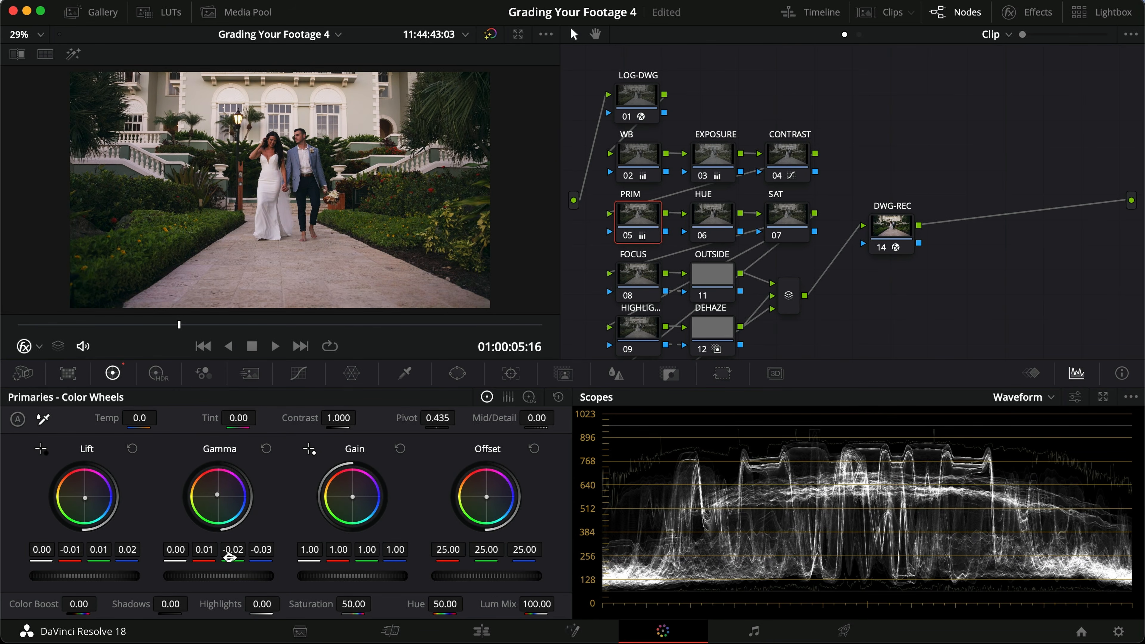
key(super+f)
key(super+d)
key(super+f)
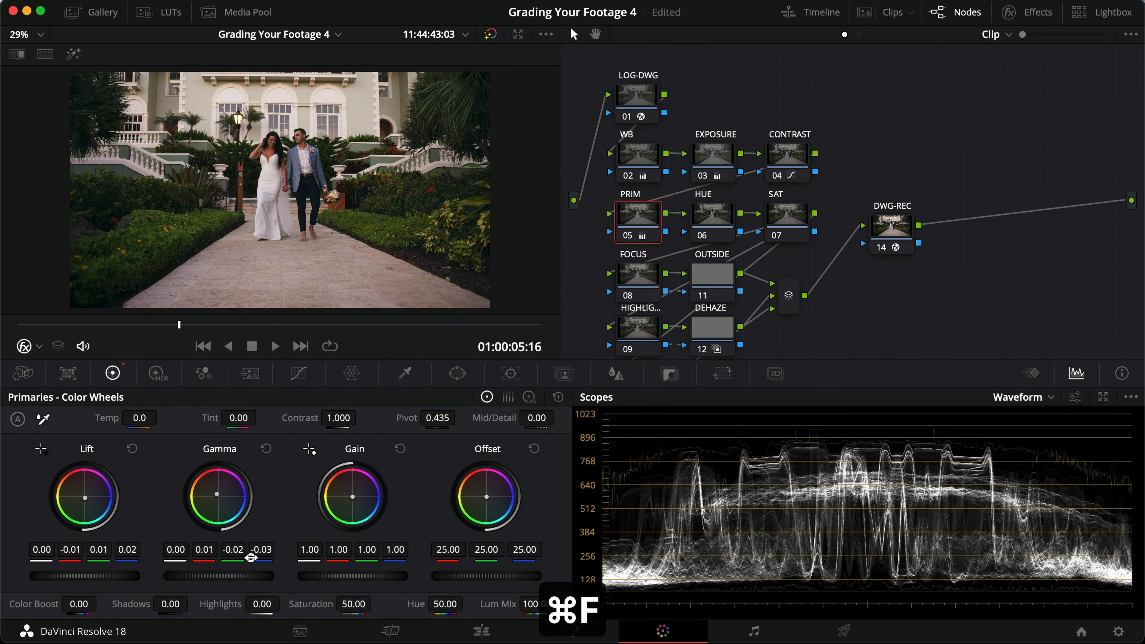
key(super+f)
key(super+f)
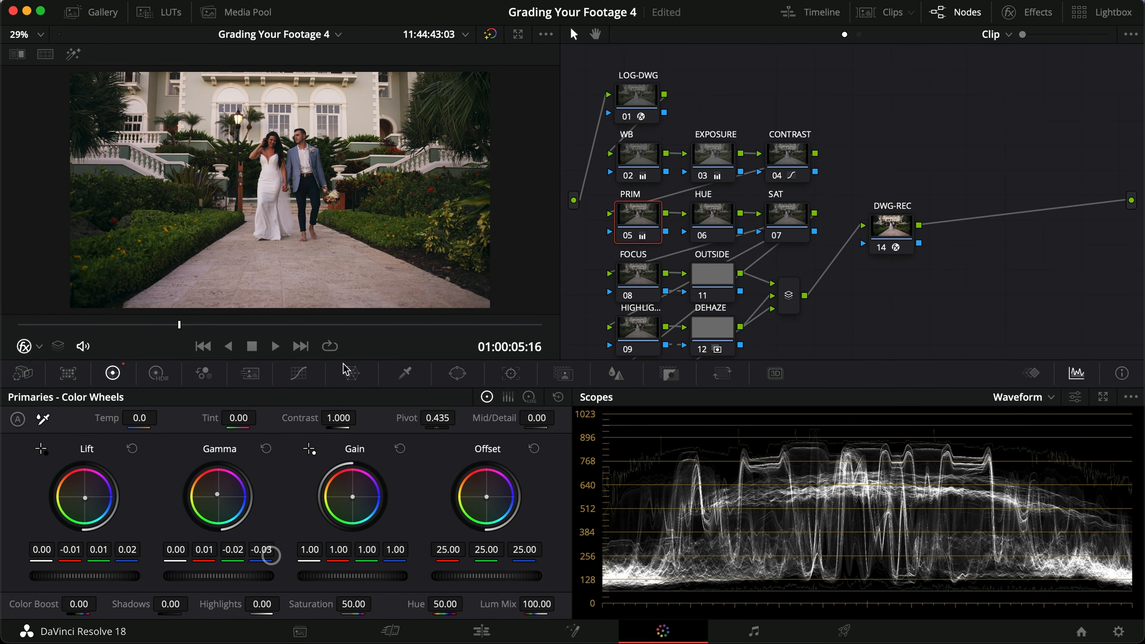
Step: Compare the PRIM node on and off, both close up on the couple and full screen
scroll(313, 189, up, 5)
scroll(313, 189, up, 1)
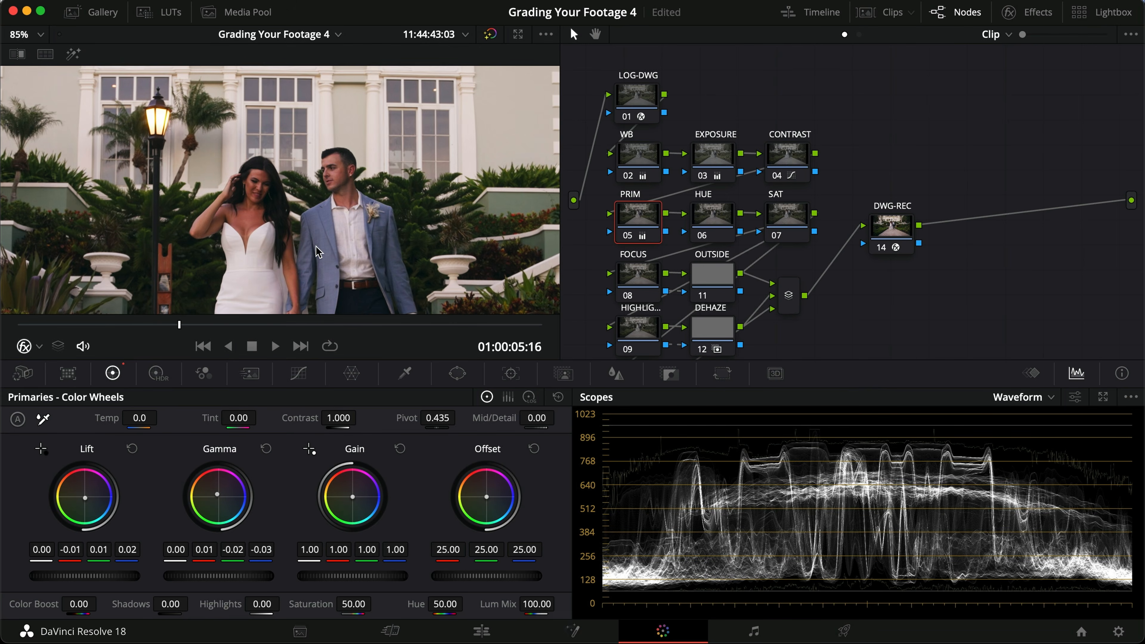
key(super+d)
key(super+d)
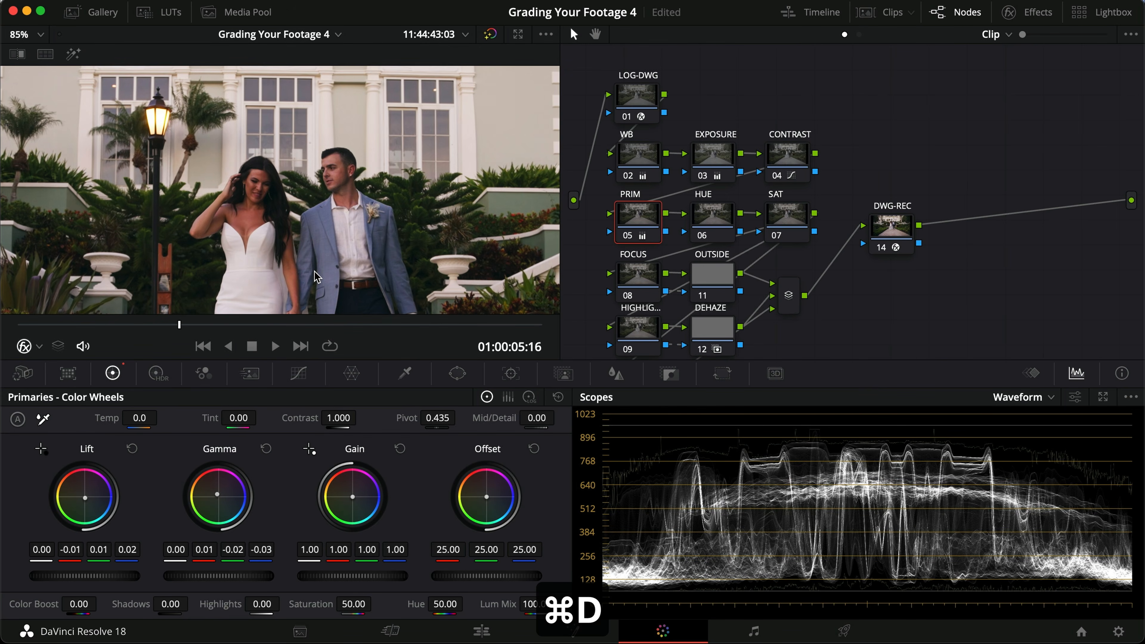
scroll(311, 262, down, 6)
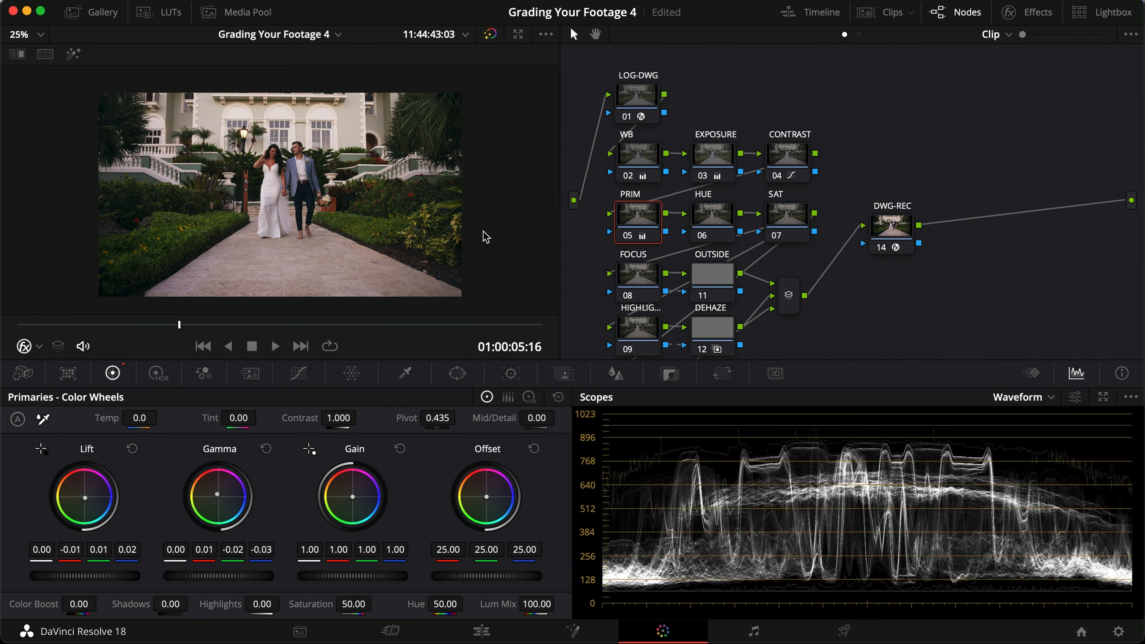
key(super+f)
key(super+d)
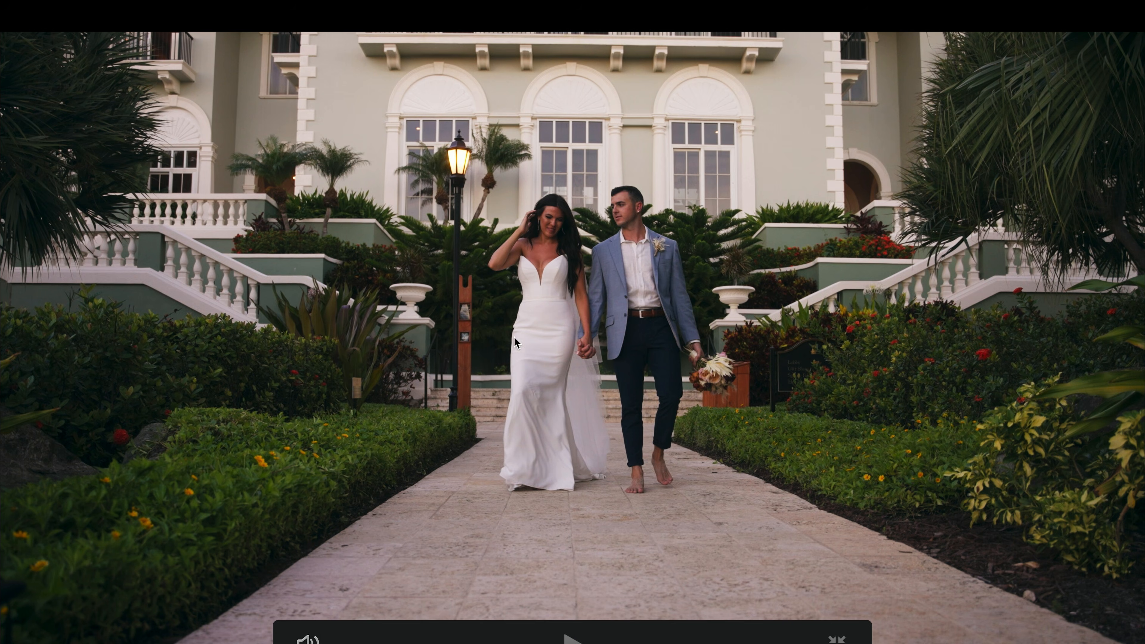
key(super+d)
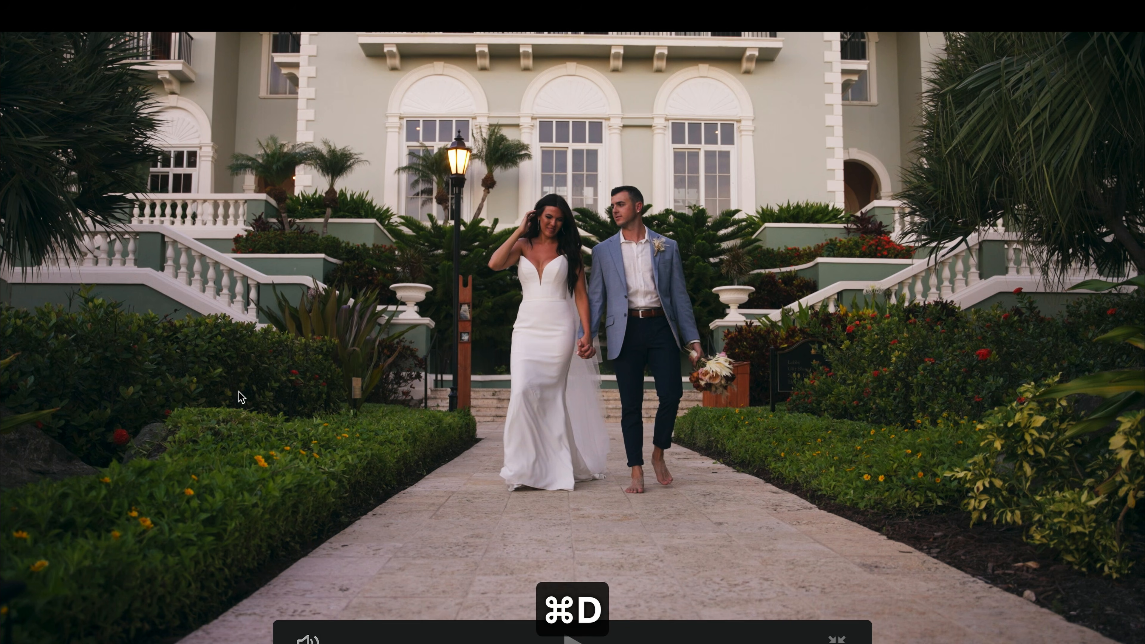
key(super+f)
Step: Select the HUE node and bring up its Hue Vs Hue curve
click(724, 225)
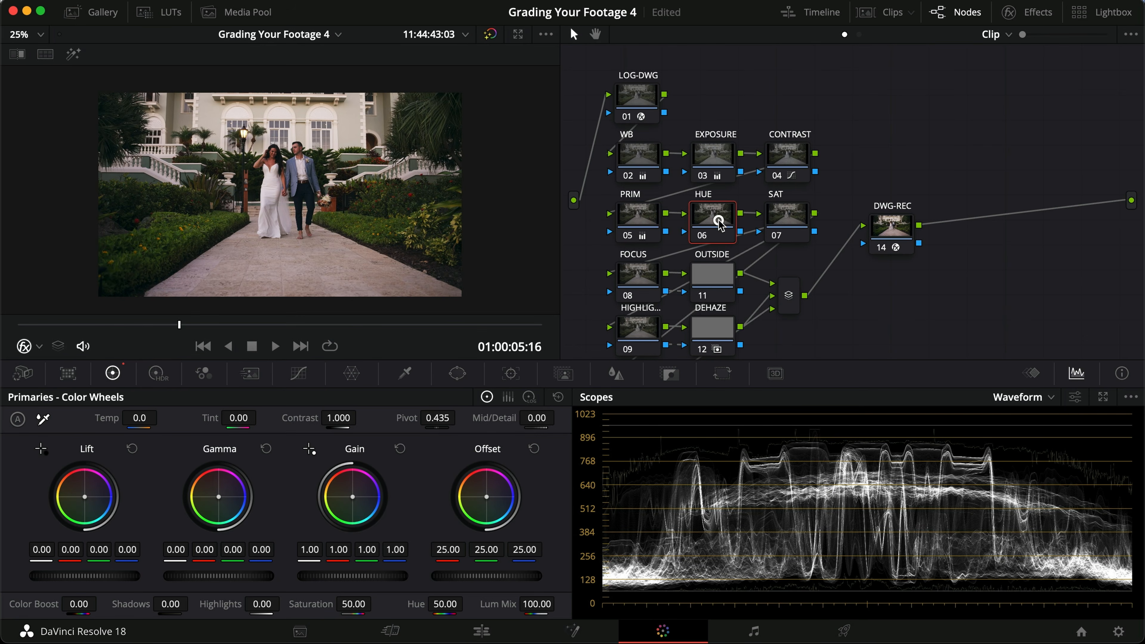
click(297, 377)
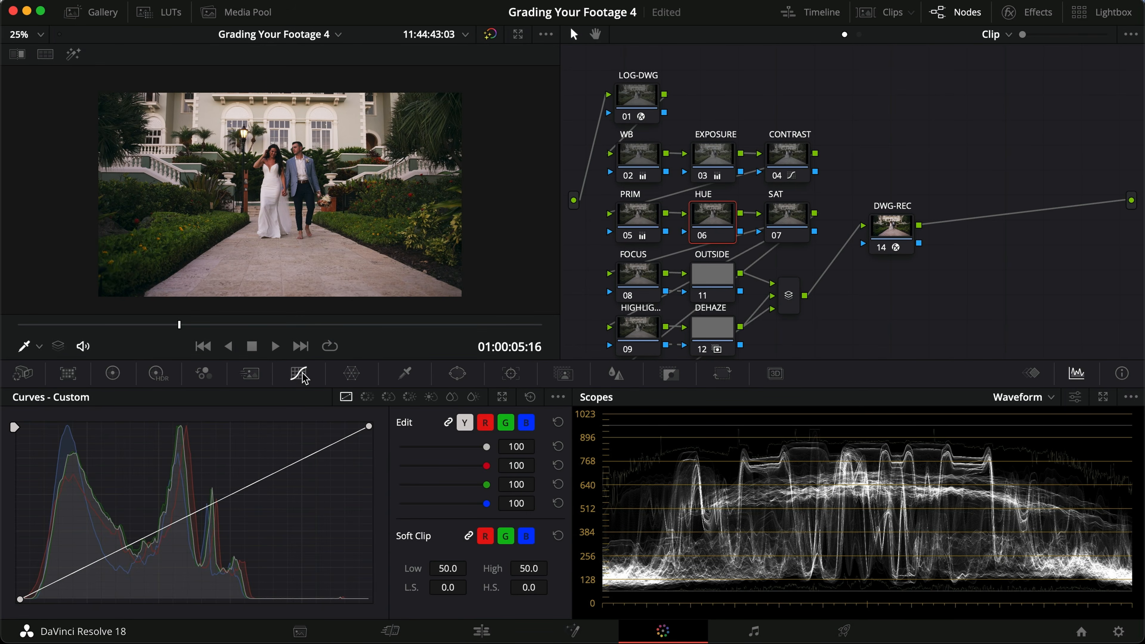
click(364, 401)
click(389, 397)
click(367, 397)
click(389, 397)
click(409, 397)
click(367, 398)
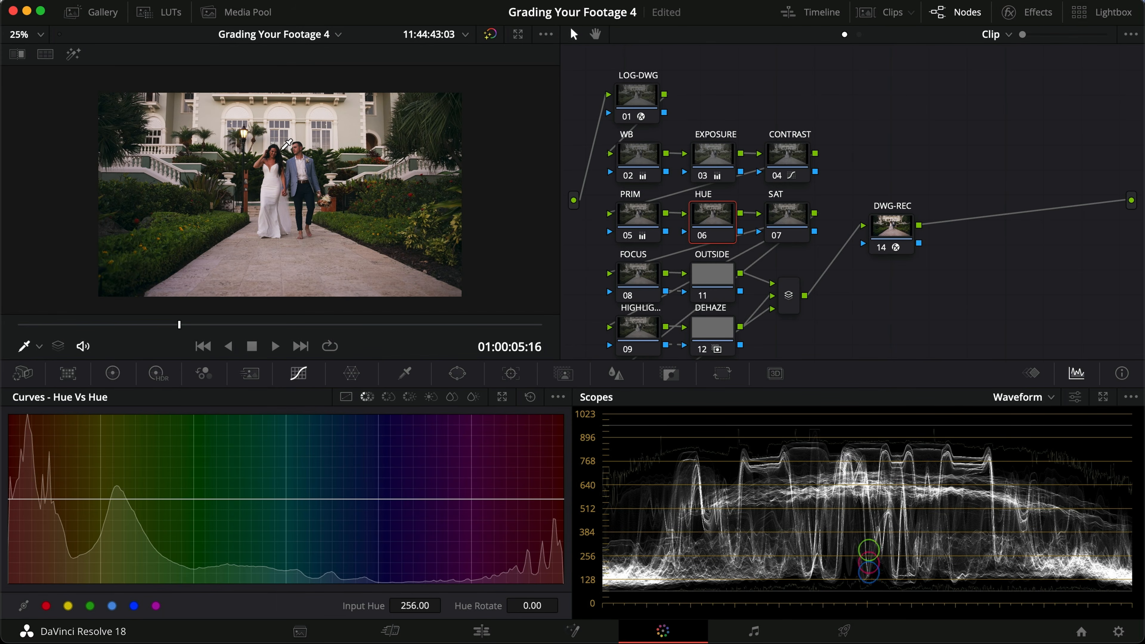
Step: Sample the groom's facial skin with the Qualifier to add skin-tone points to the Hue Vs Hue curve
scroll(287, 143, up, 10)
scroll(419, 139, up, 3)
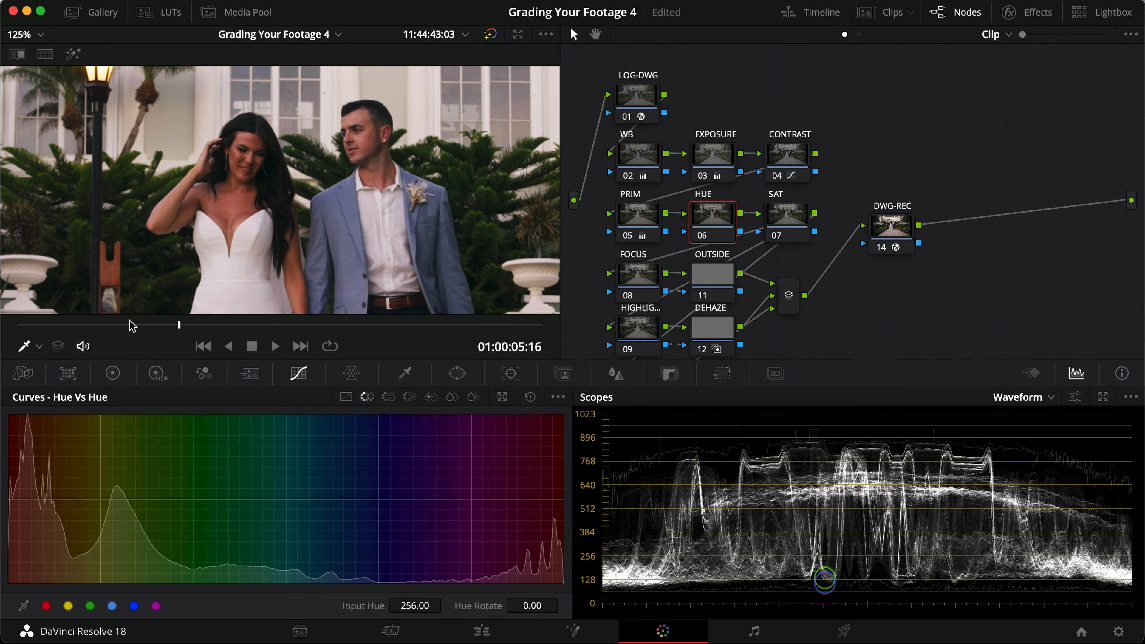
click(40, 346)
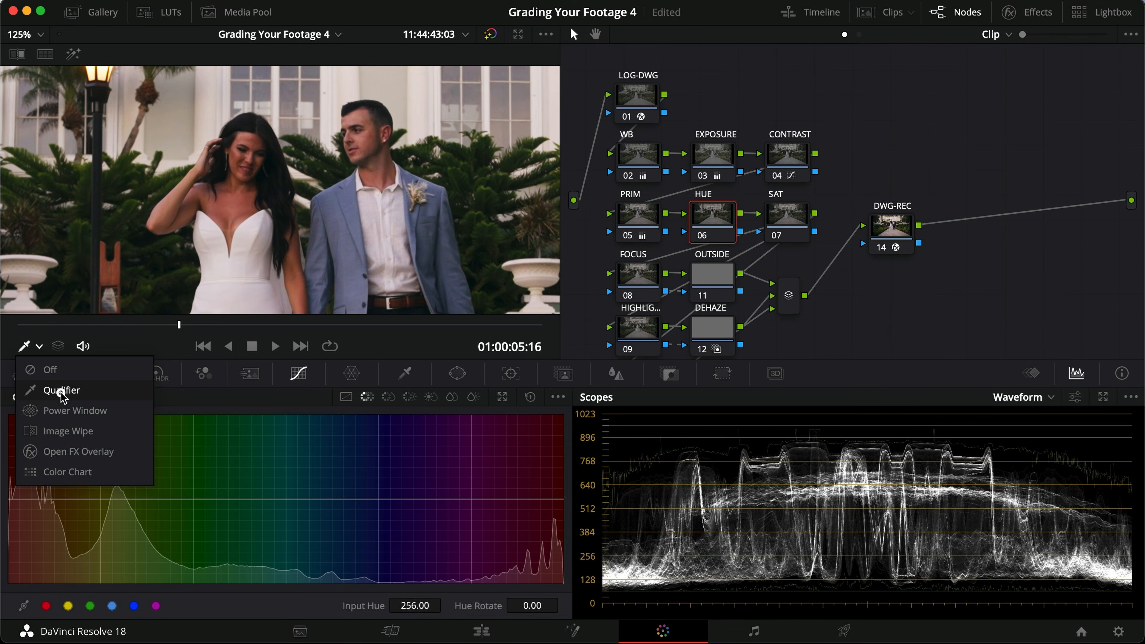
click(61, 391)
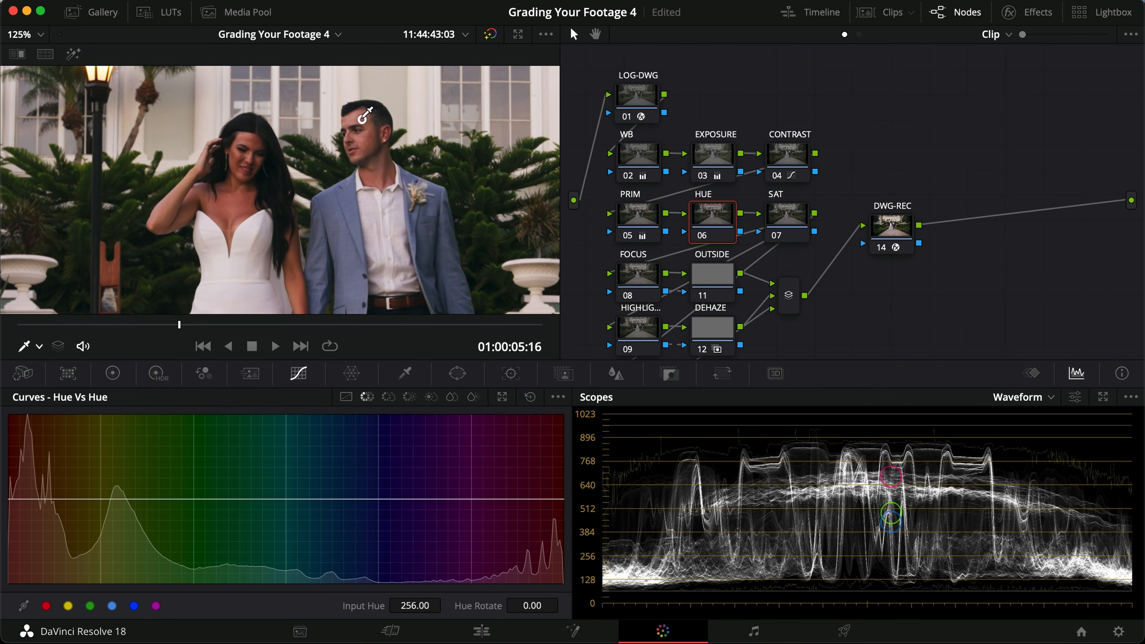
click(364, 145)
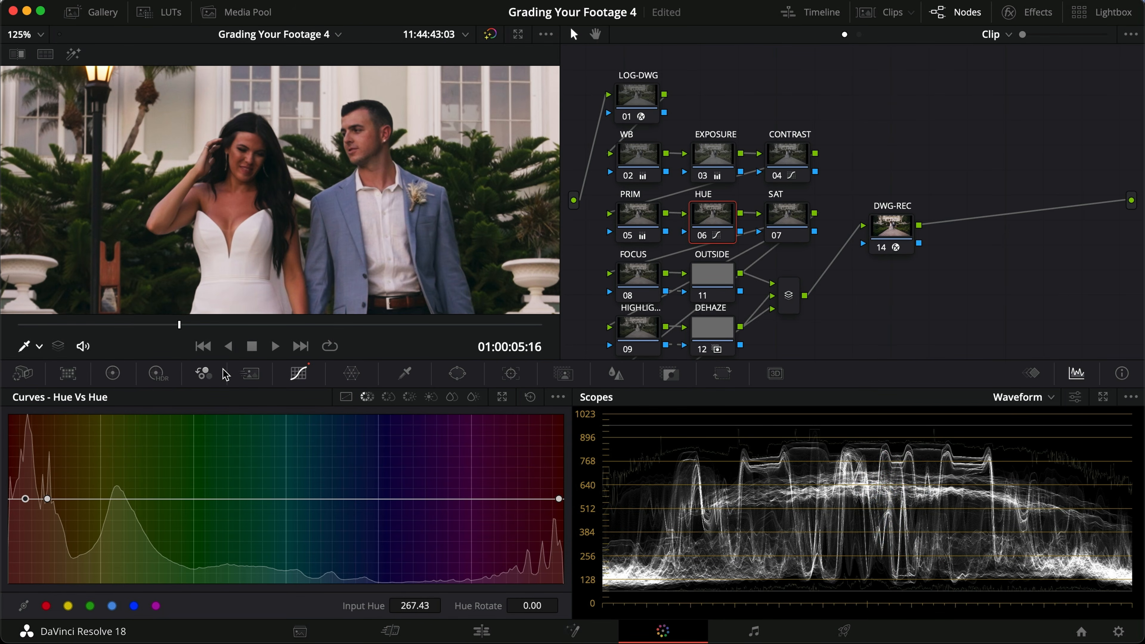
Step: Sample the groom's skin tone onto the Hue Vs Sat and Hue Vs Lum curves, and return to Hue Vs Hue
click(388, 397)
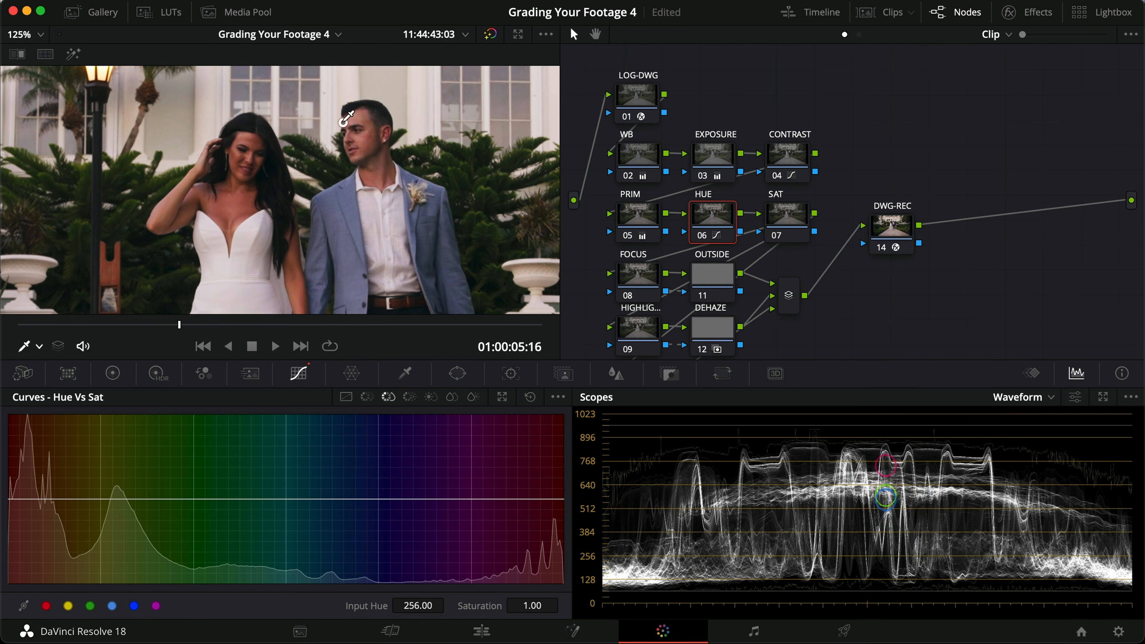
click(365, 154)
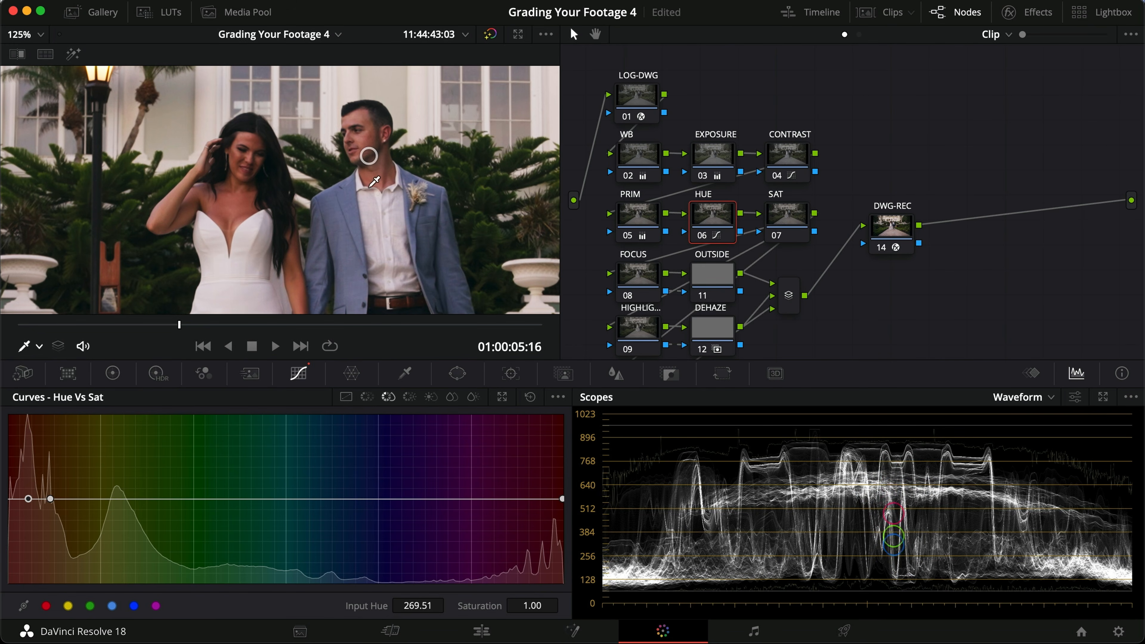
click(406, 398)
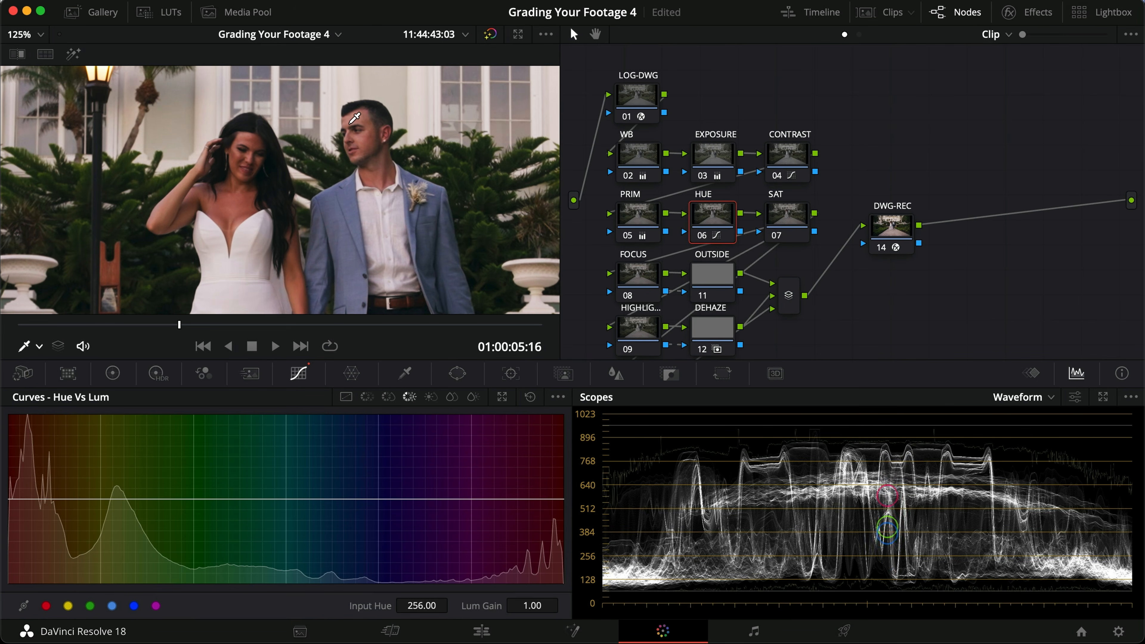
click(366, 143)
click(366, 397)
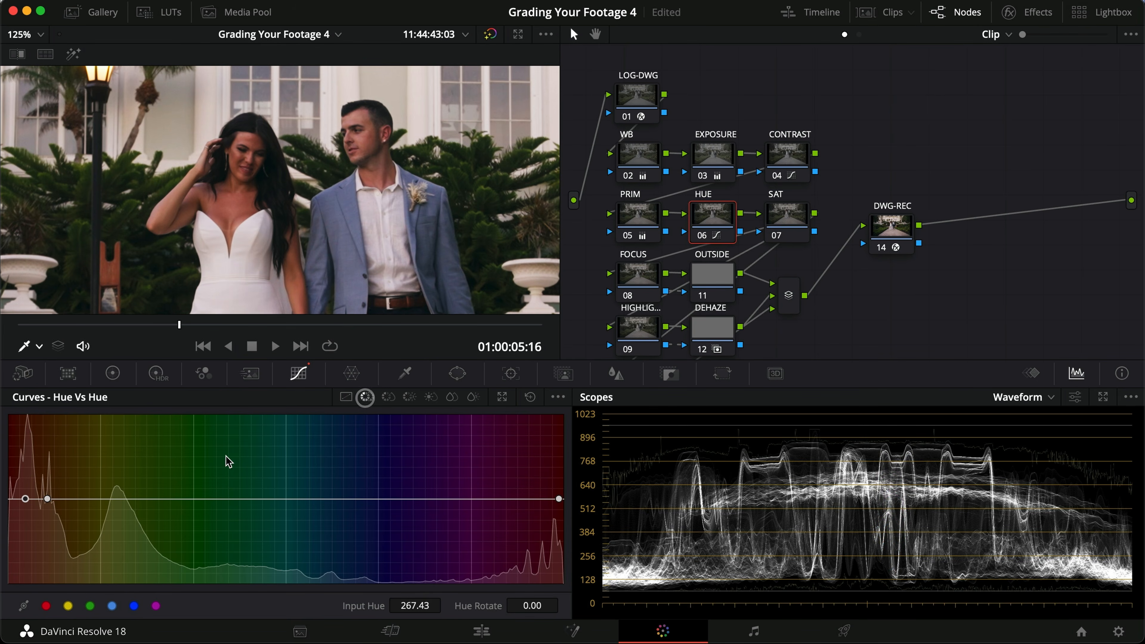
Step: Switch the scope from Waveform to Vectorscope and keep its skin tone indicator shown
scroll(378, 209, down, 1)
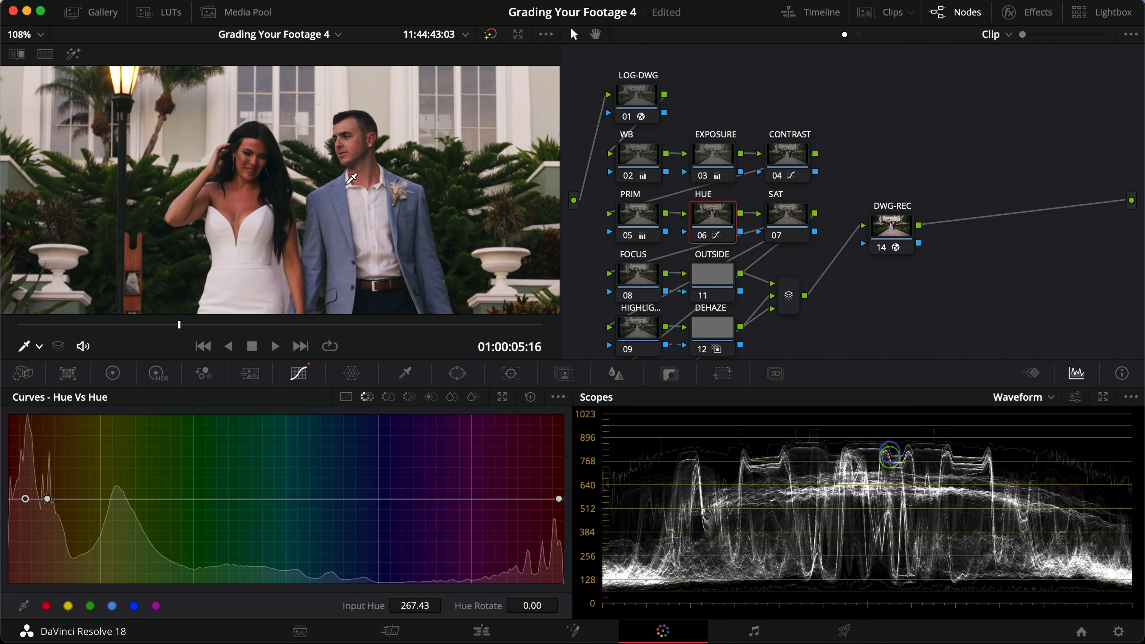
click(1051, 398)
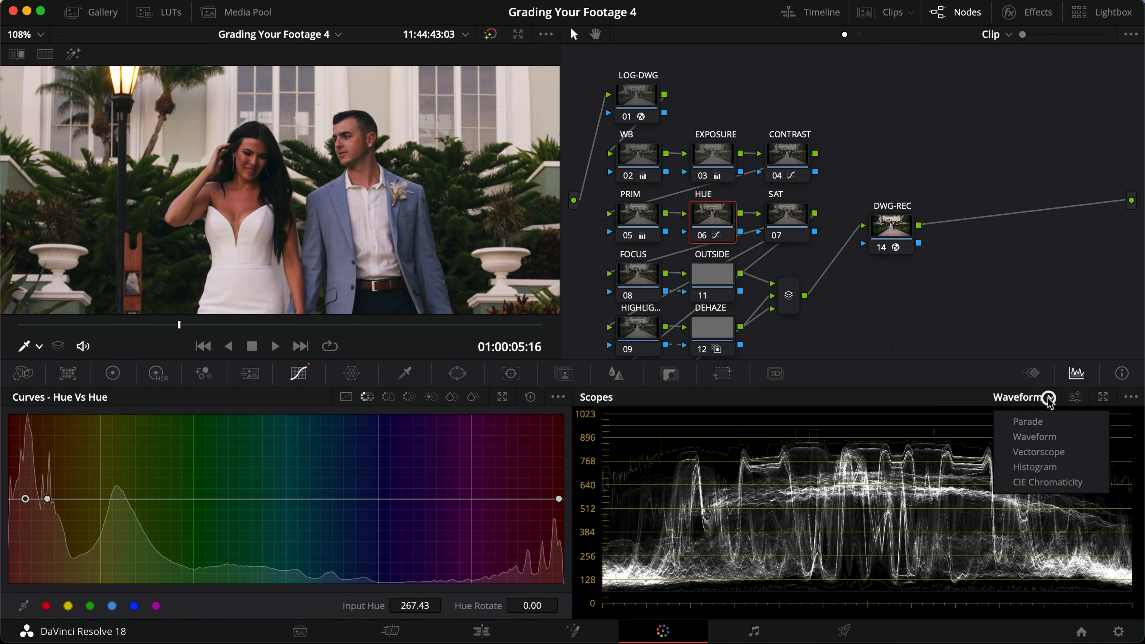
click(1036, 455)
click(1076, 397)
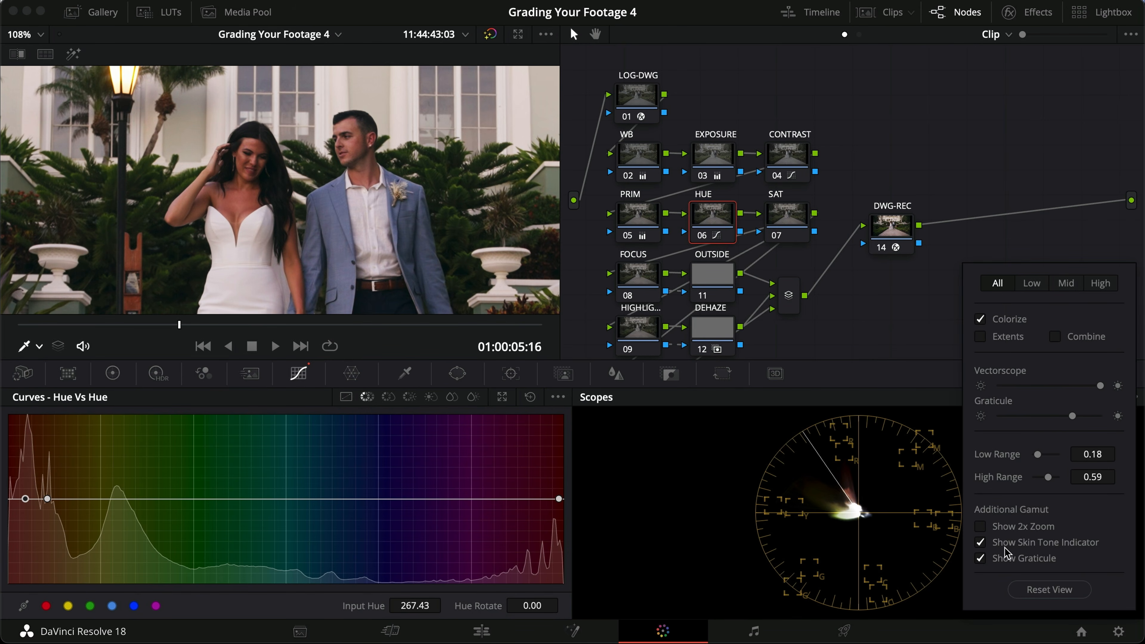
click(981, 542)
click(981, 542)
click(856, 509)
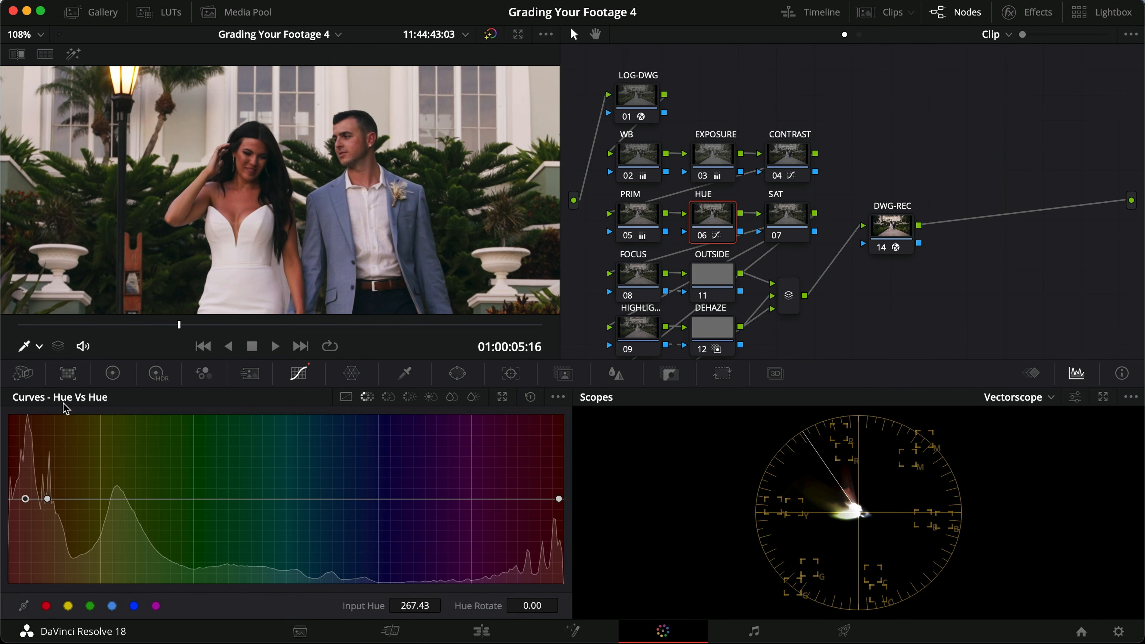
Step: Widen the skin-tone range on the Hue Vs Hue curve and set its middle point to input hue 272.65, hue rotate -5.60
drag(48, 501, 66, 500)
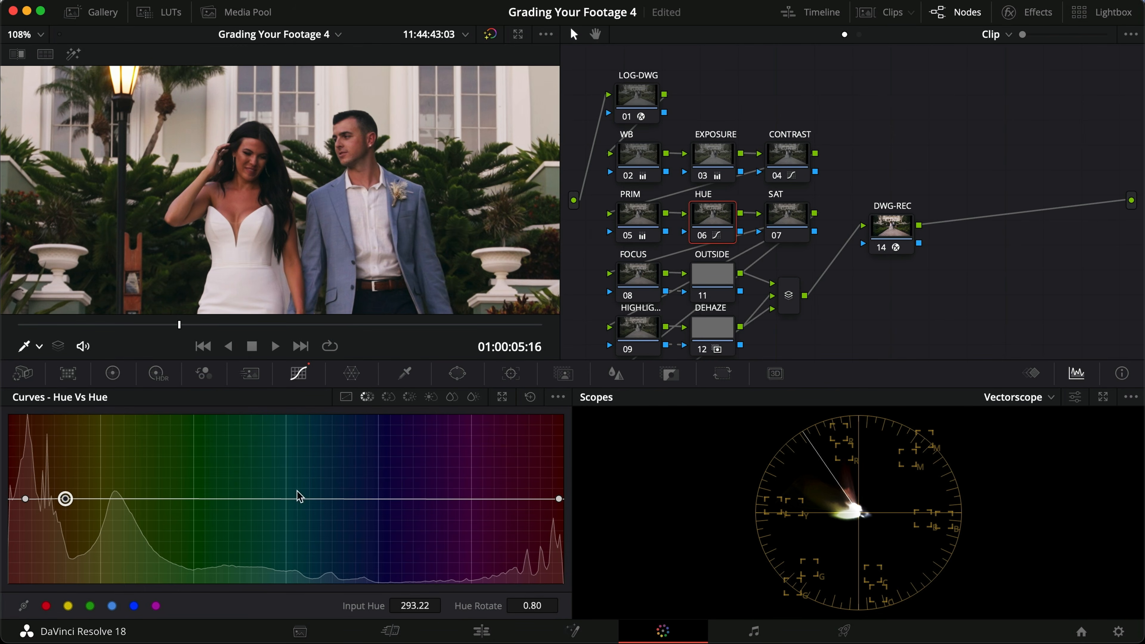
drag(554, 500, 540, 501)
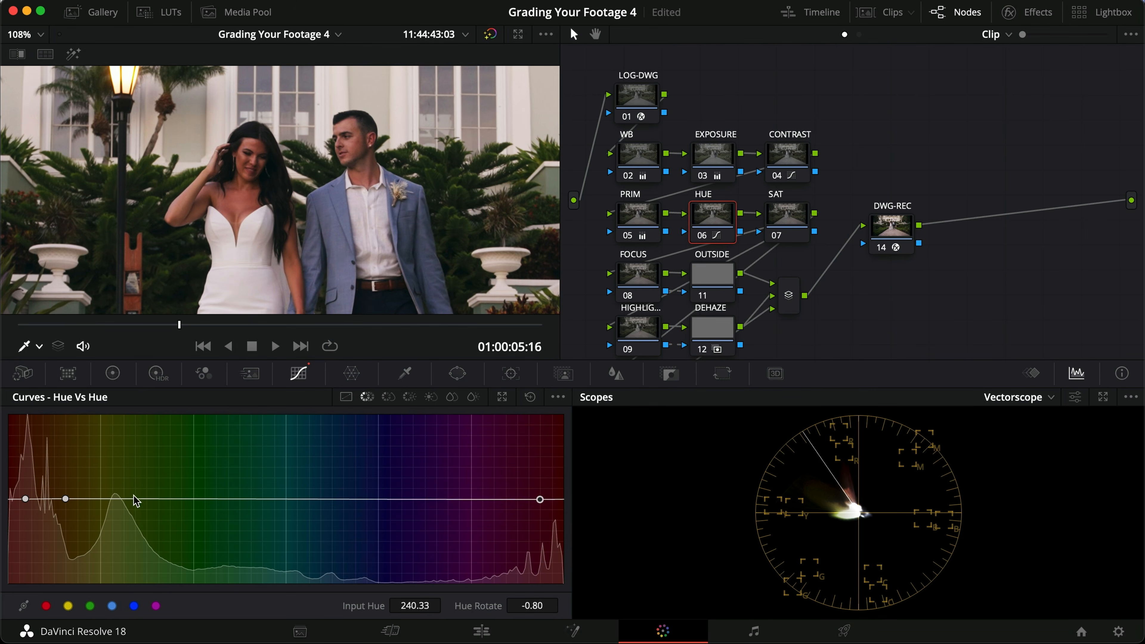
click(25, 499)
drag(26, 499, 29, 506)
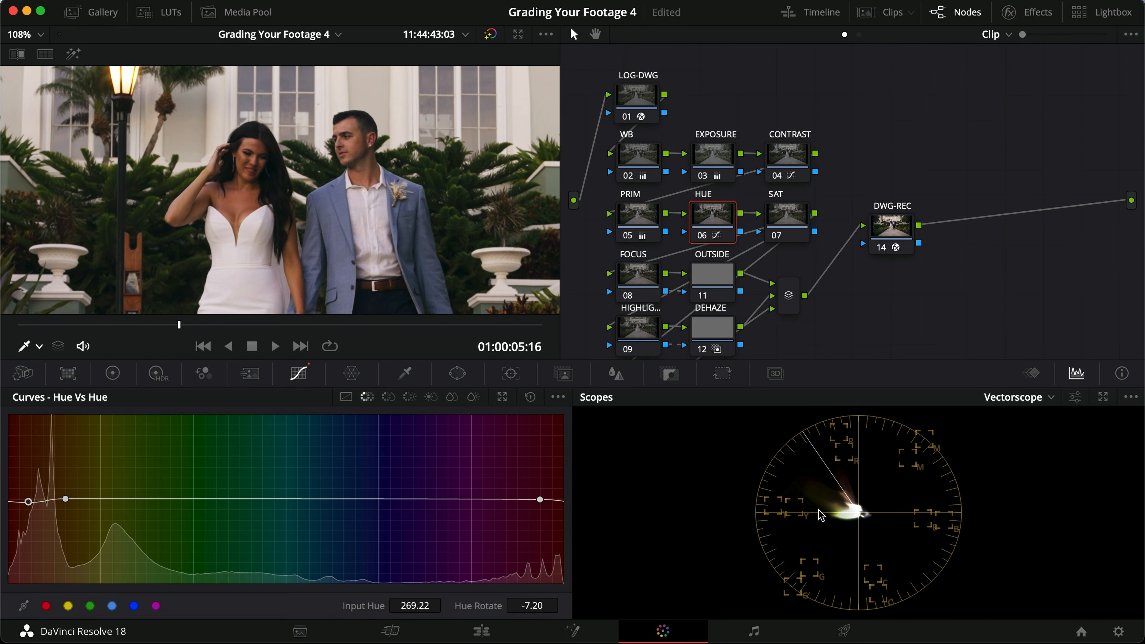
mouse_move(29, 502)
mouse_down()
mouse_move(31, 474)
mouse_move(35, 519)
mouse_move(34, 502)
mouse_up()
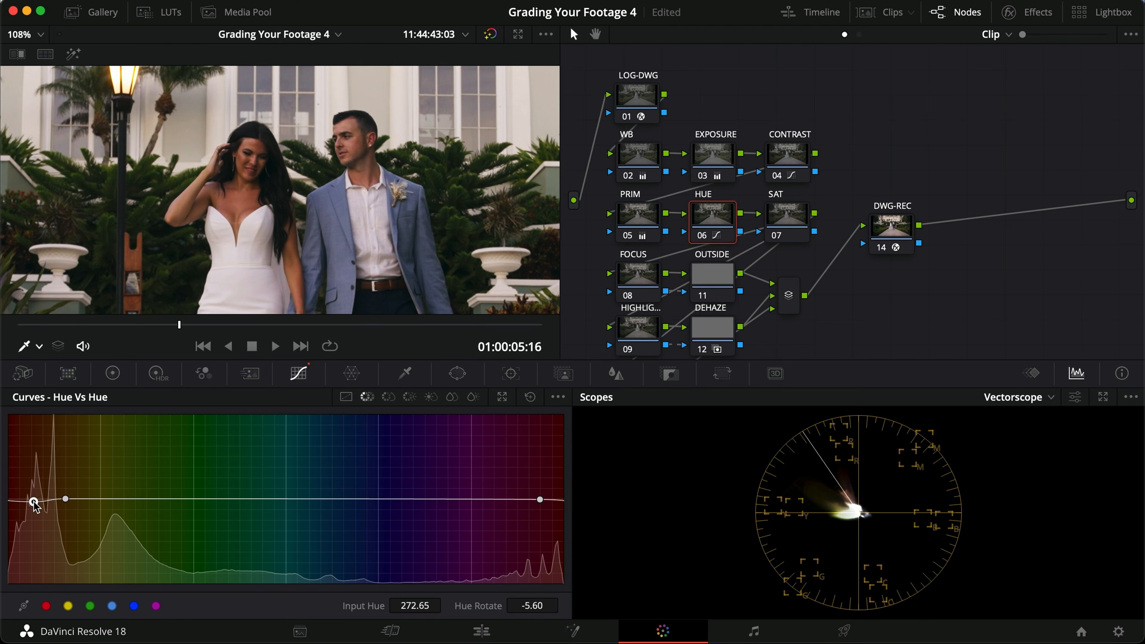
Step: Compare the HUE node on and off, both full screen and close up on the couple's skin
key(ctrl+d)
key(ctrl+f)
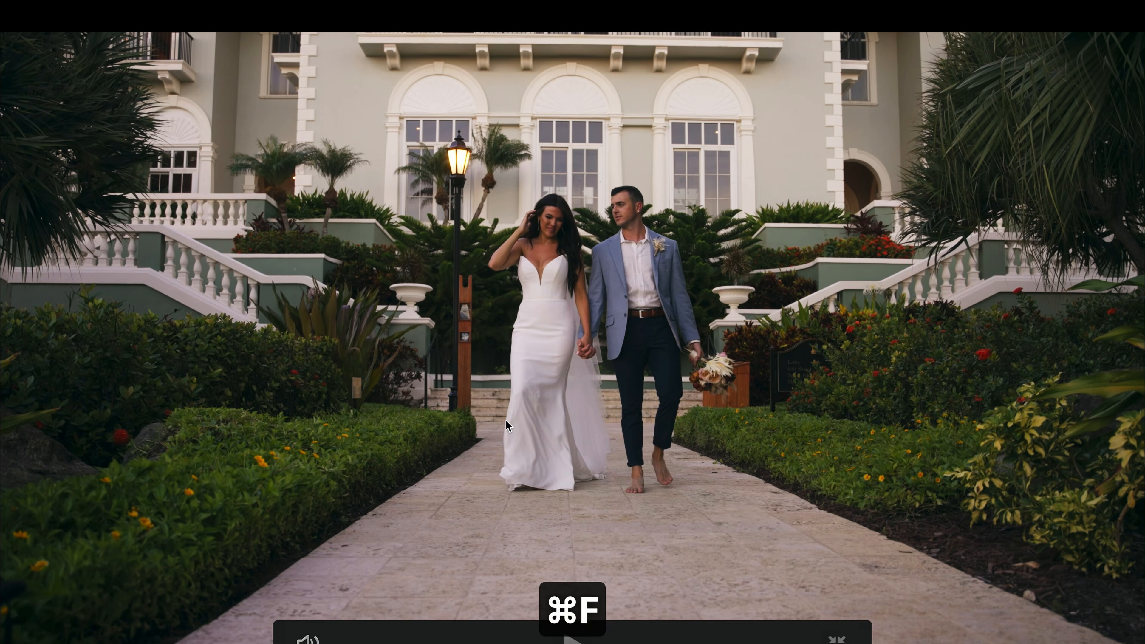
key(ctrl+f)
scroll(336, 133, up, 3)
scroll(336, 133, down, 3)
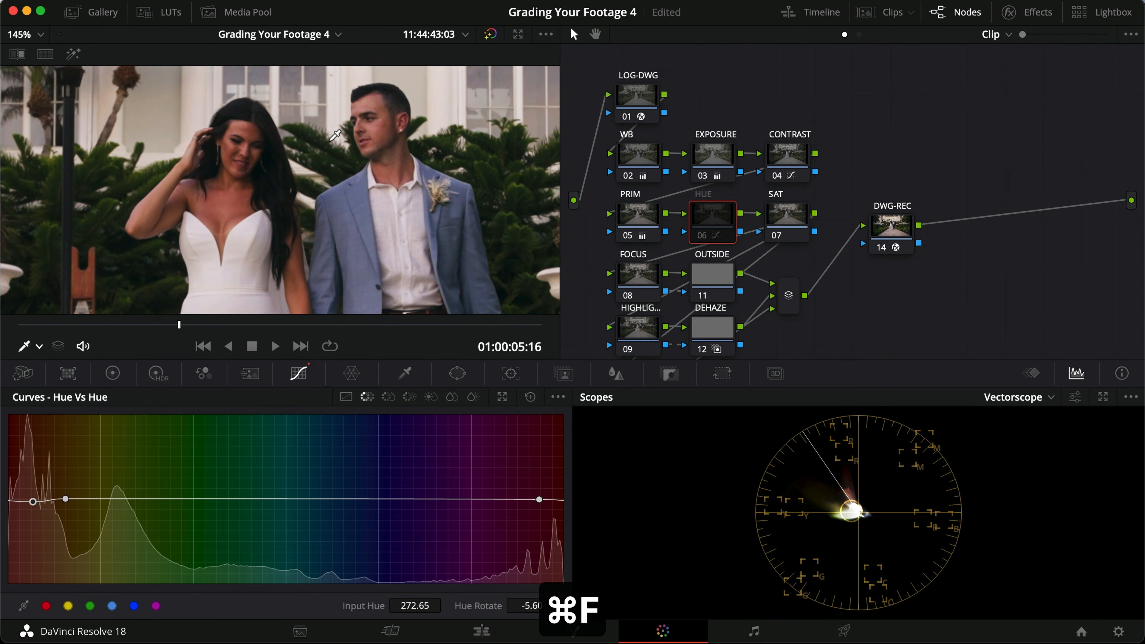
key(ctrl+d)
key(ctrl+d)
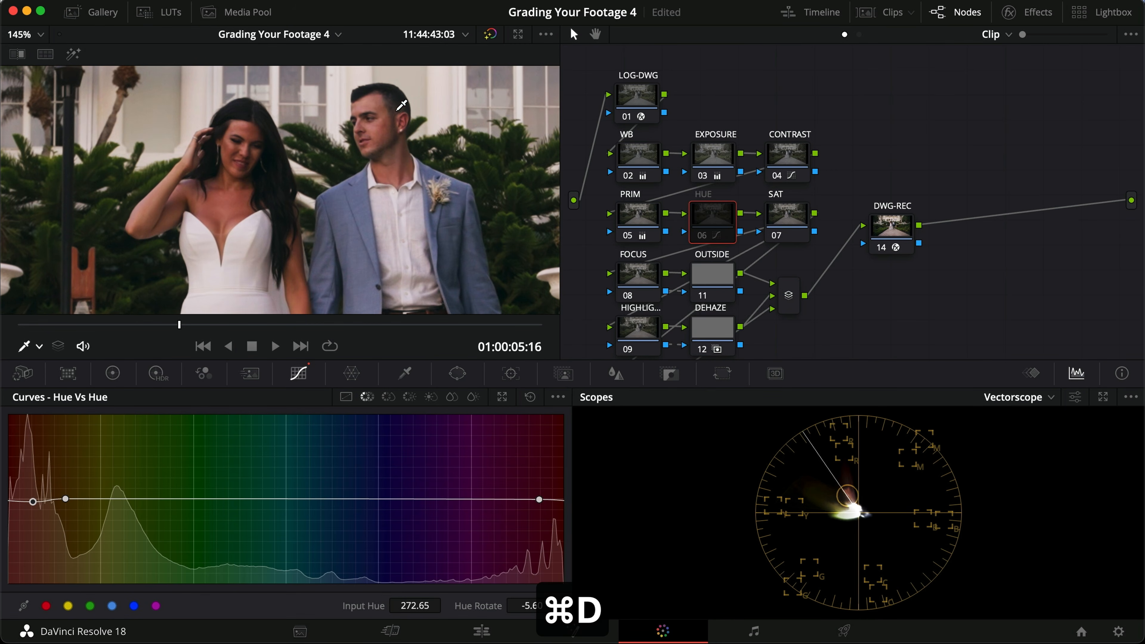
key(ctrl+d)
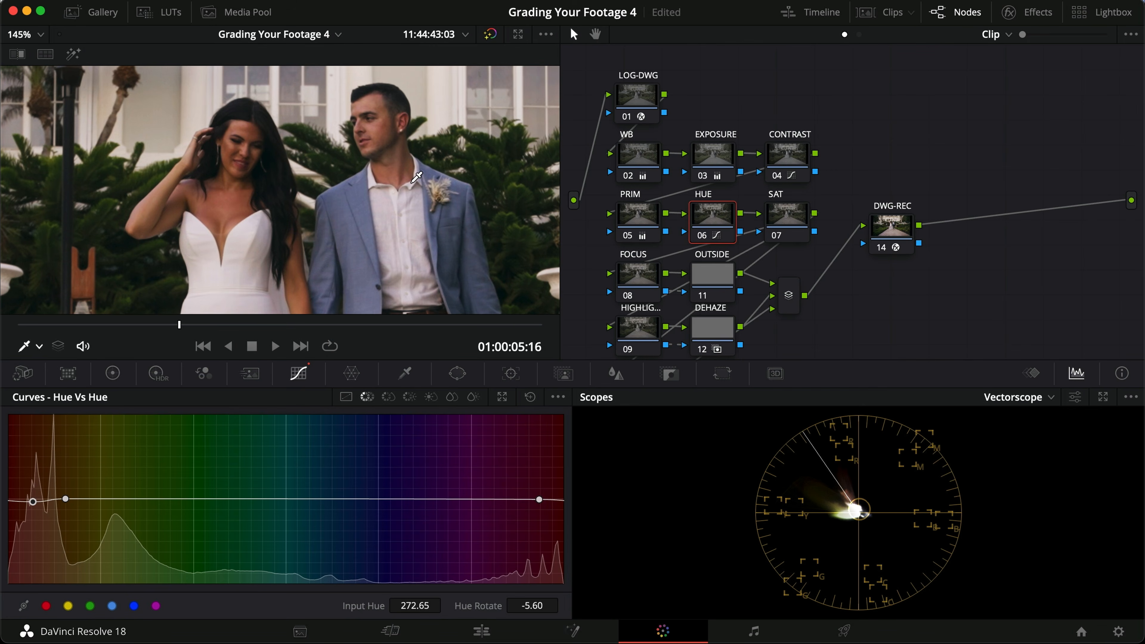
key(super+d)
key(super+d)
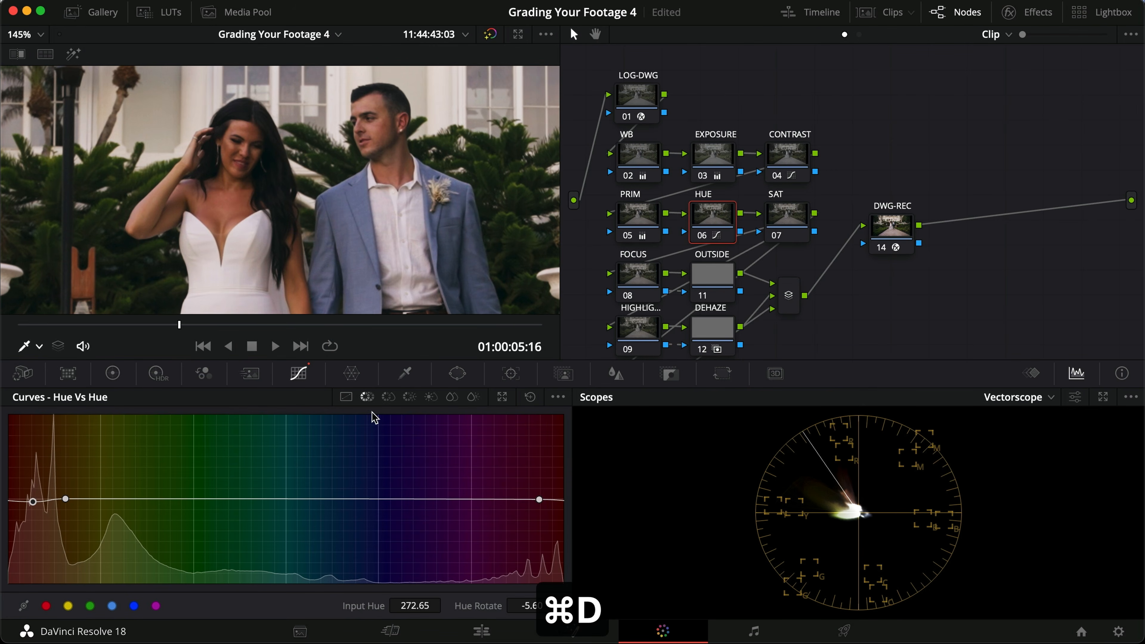
Step: Widen the skin-tone range on the Hue Vs Sat curve, raise its saturation to about 1.05, and compare the HUE node on and off
click(388, 396)
drag(53, 498, 76, 498)
drag(565, 500, 537, 500)
drag(28, 499, 30, 495)
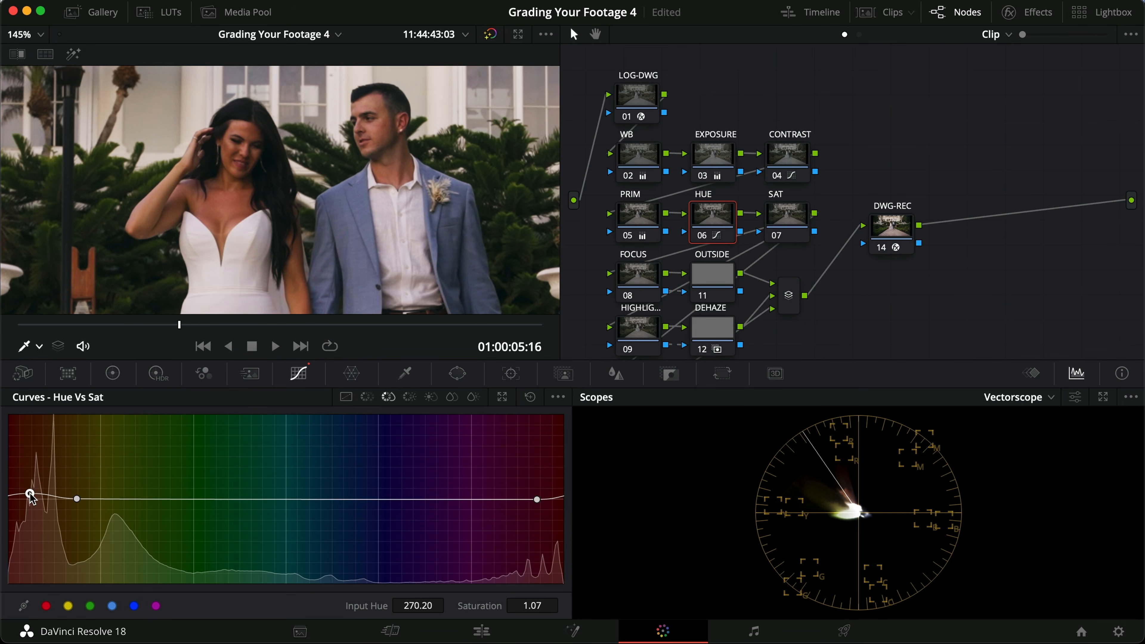
key(super+d)
key(super+d)
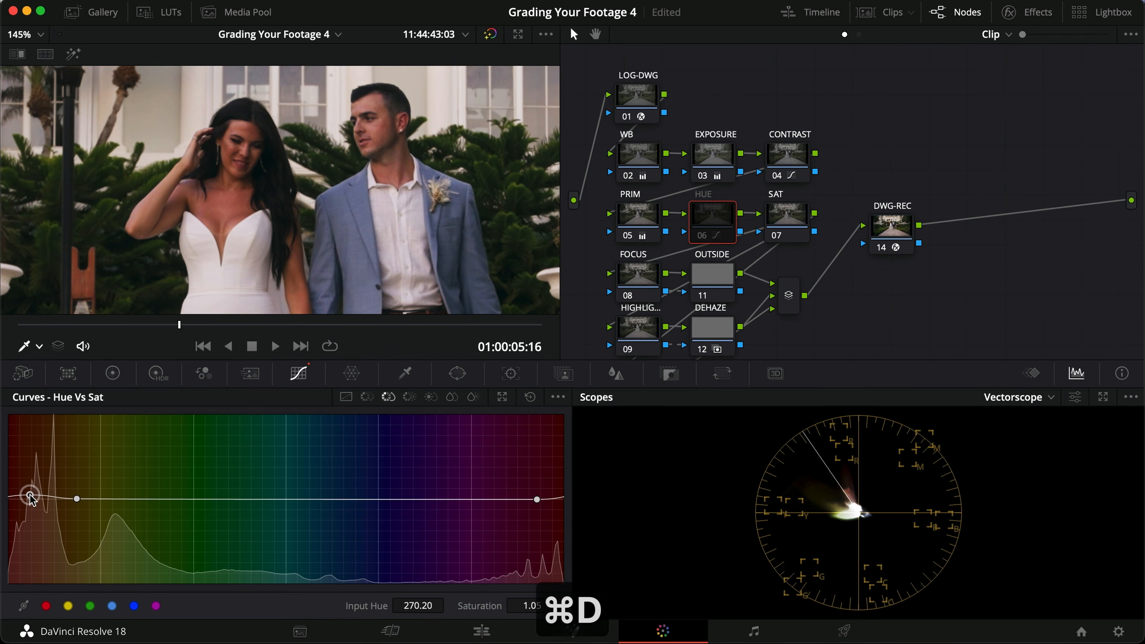
Step: On the Hue Vs Lum curve, widen the skin-tone range, raise its lum gain to 1.12, and compare the HUE node on and off
click(410, 397)
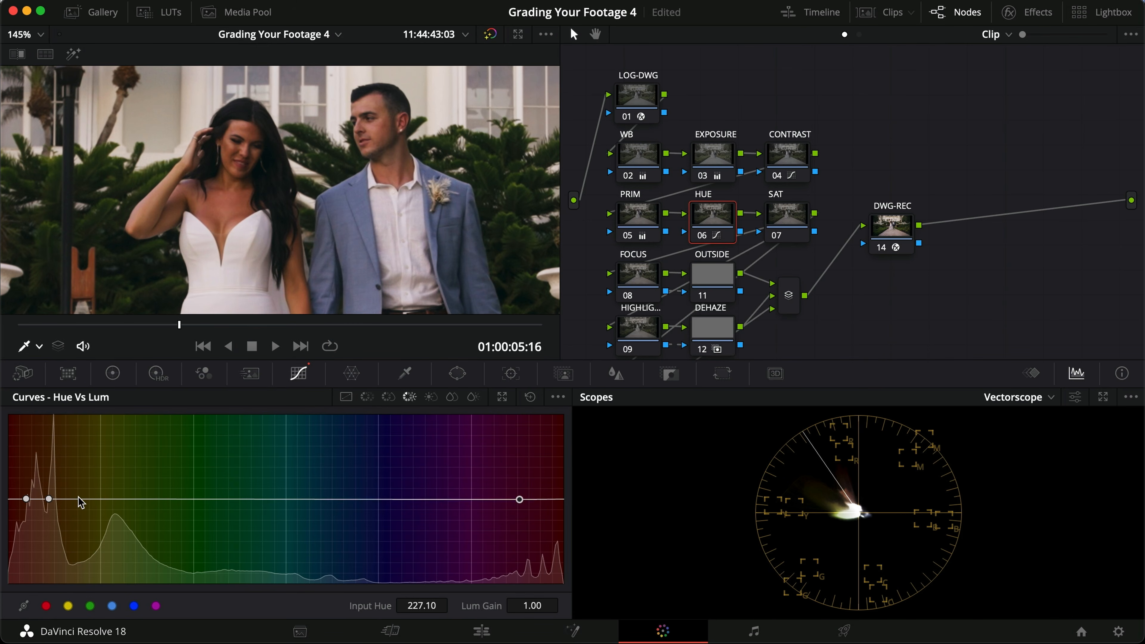
drag(50, 500, 27, 488)
click(26, 498)
key(super+d)
key(super+d)
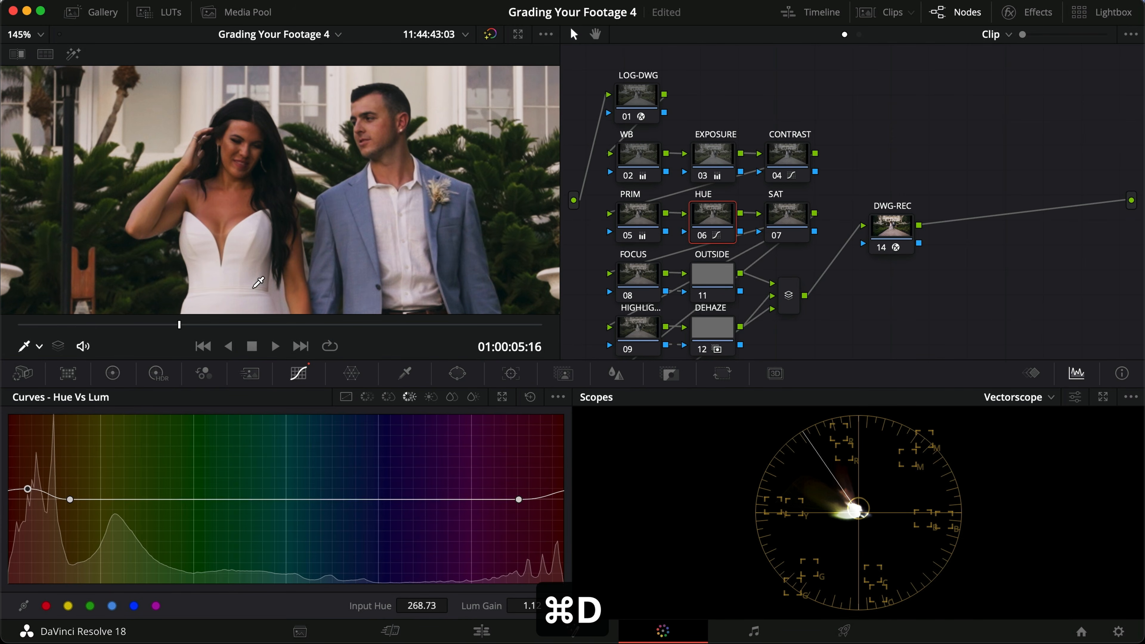
Step: Lower the skin-tone point on the Hue Vs Sat curve to input hue 272.16, saturation 0.95
key(shift+z)
click(387, 397)
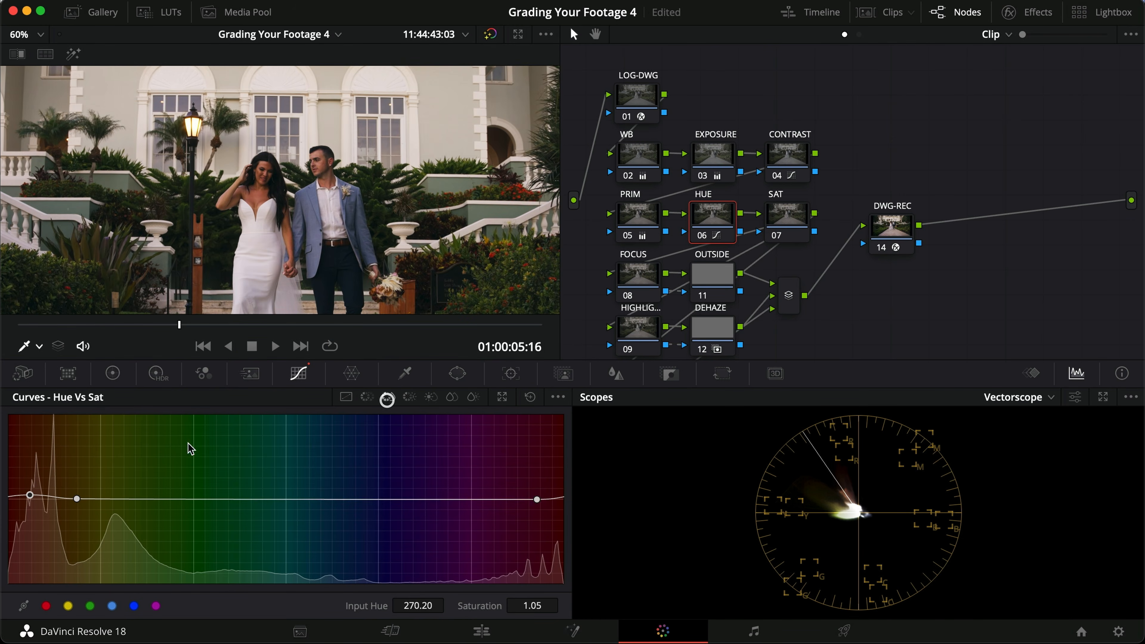
drag(30, 496, 30, 502)
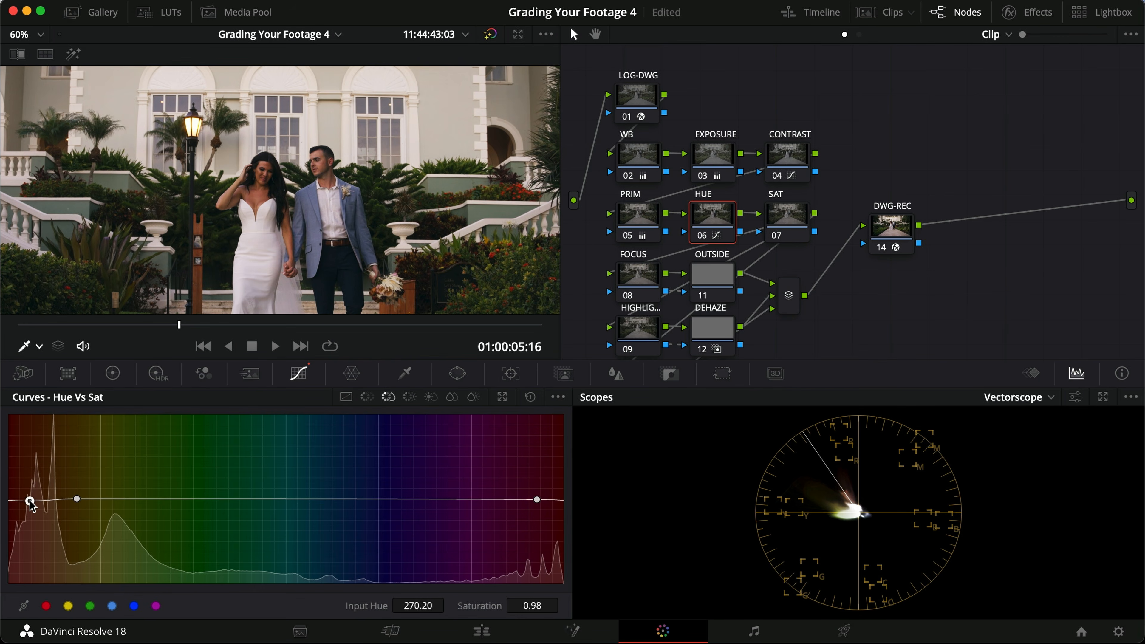
key(shift+z)
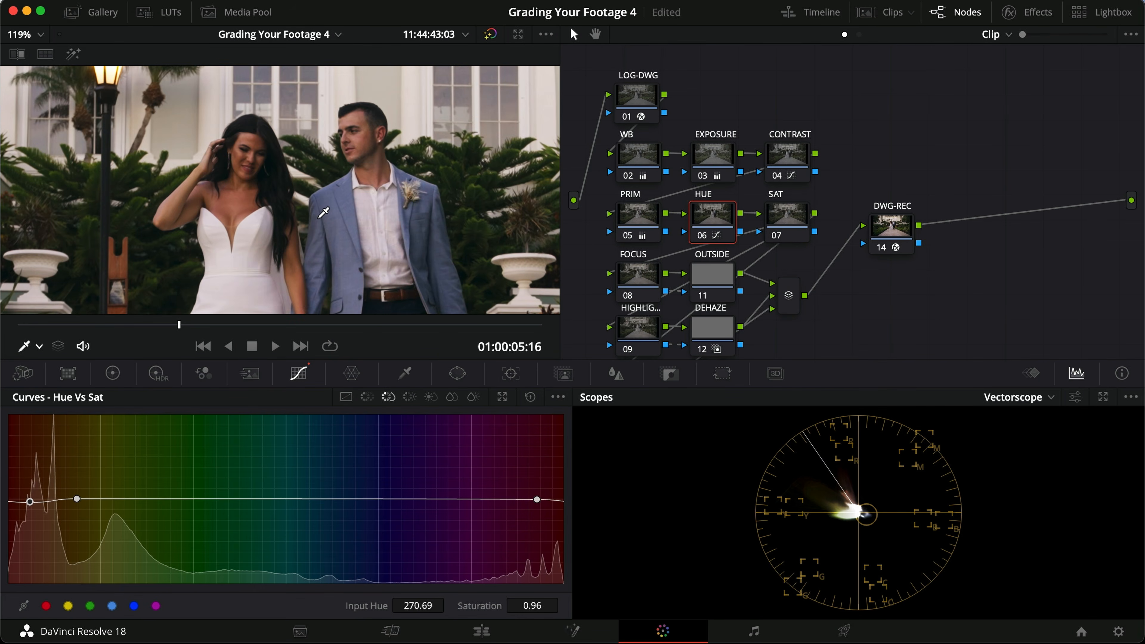
key(super+d)
drag(33, 502, 32, 504)
Step: Compare the HUE node on and off, check the image full screen, and save the project
key(super+d)
key(super+d)
key(super+s)
key(super+d)
key(super+d)
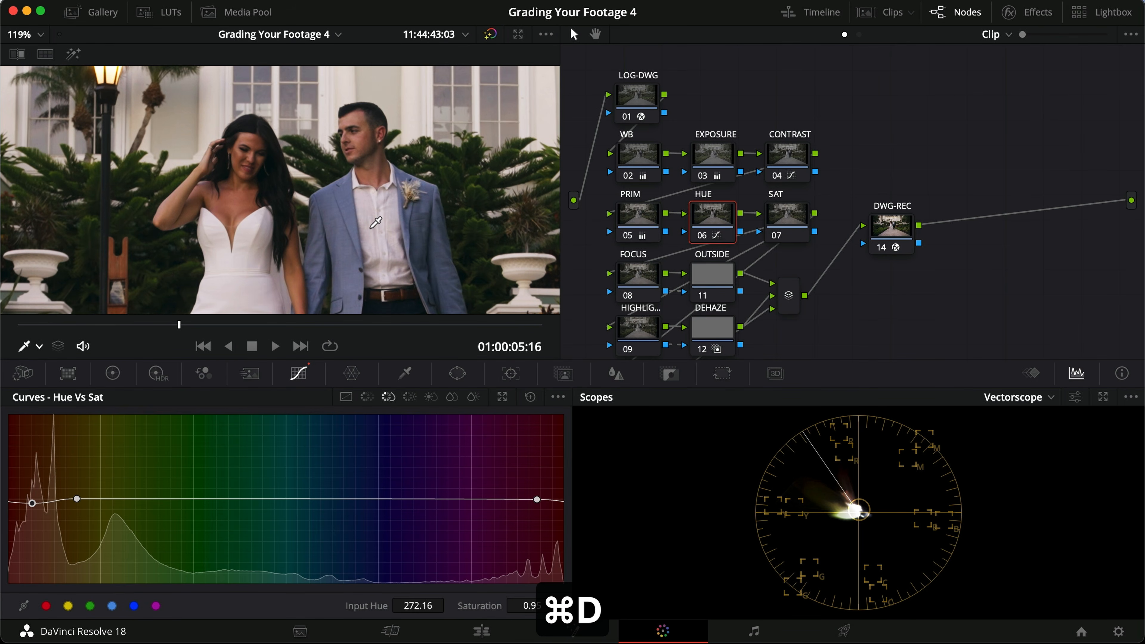
key(super+f)
key(super+f)
key(super+s)
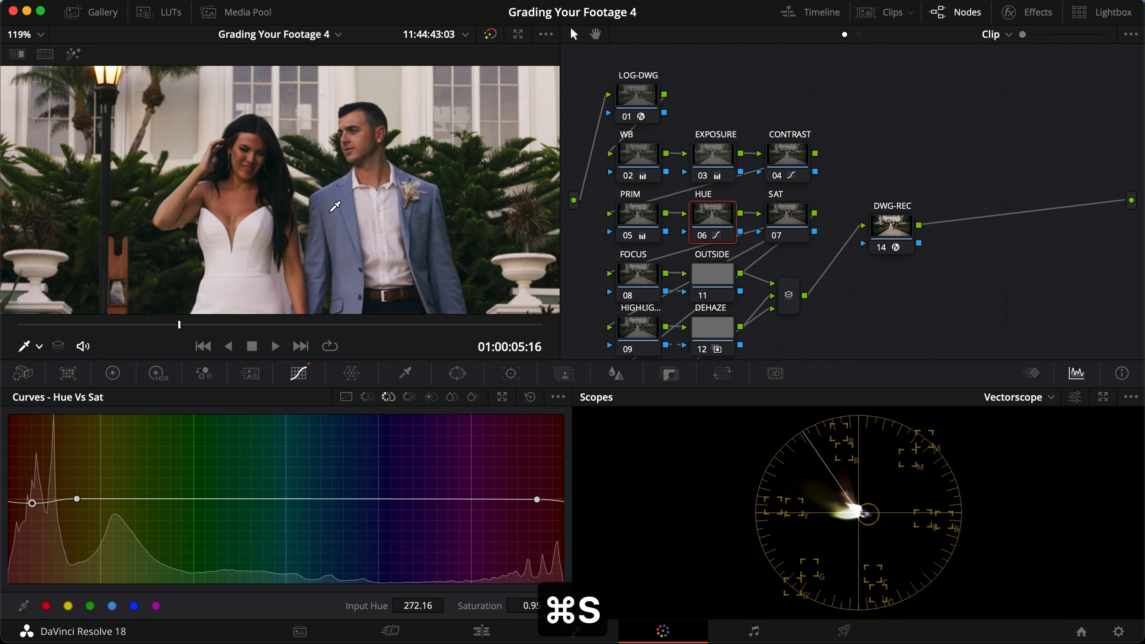
Step: Sample the green foliage, the groom's blue jacket and the bride's dress onto the Hue Vs Hue curve
scroll(400, 257, down, 3)
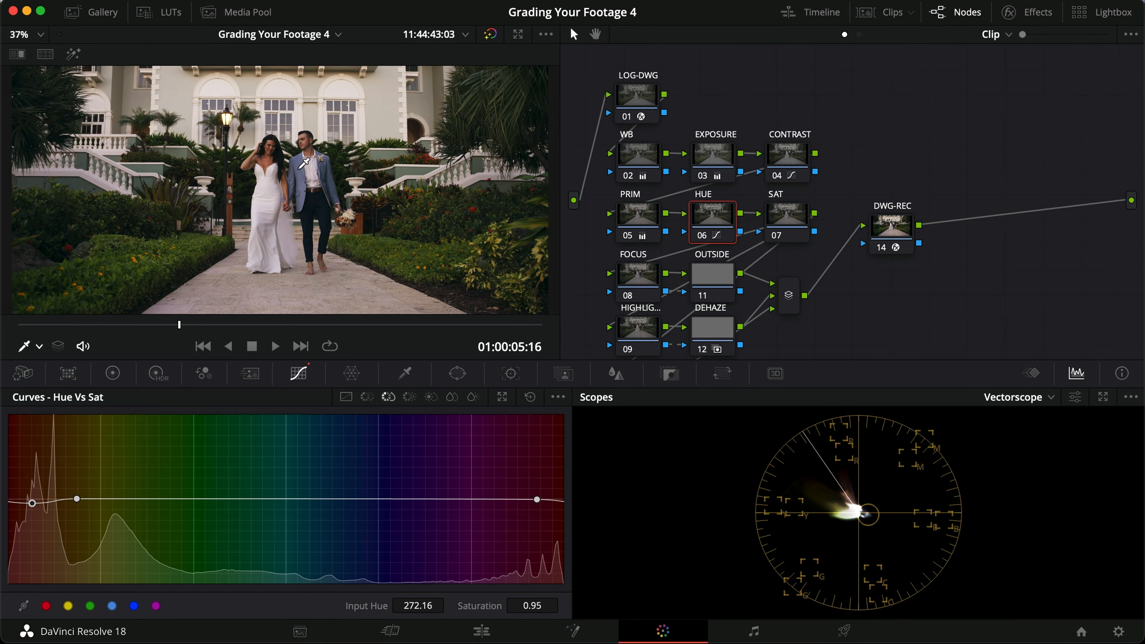
click(372, 398)
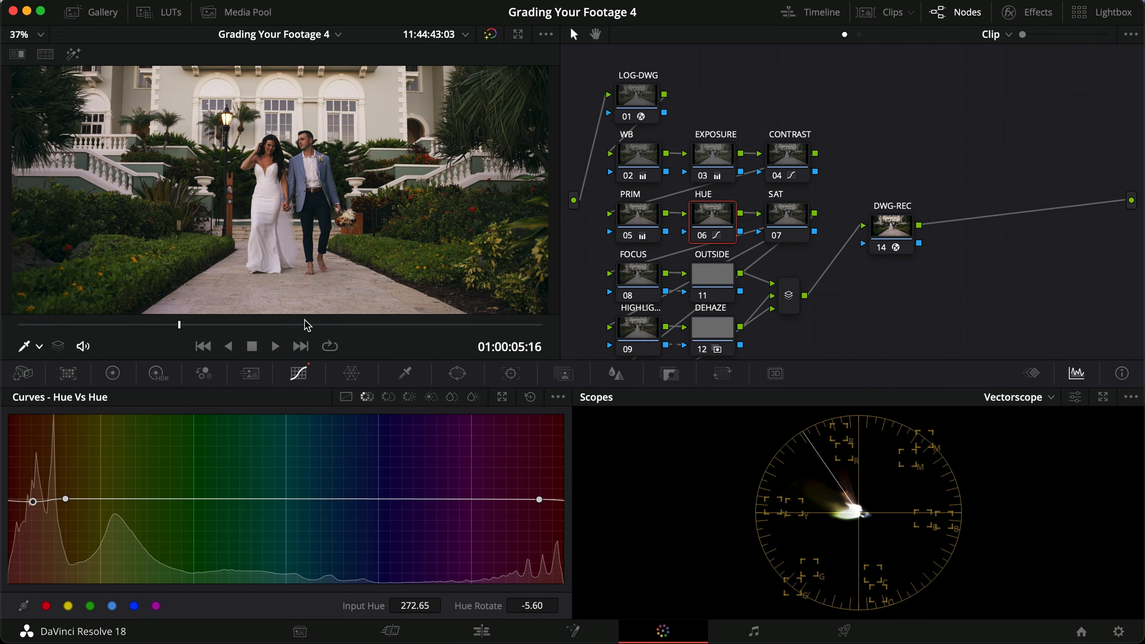
click(414, 273)
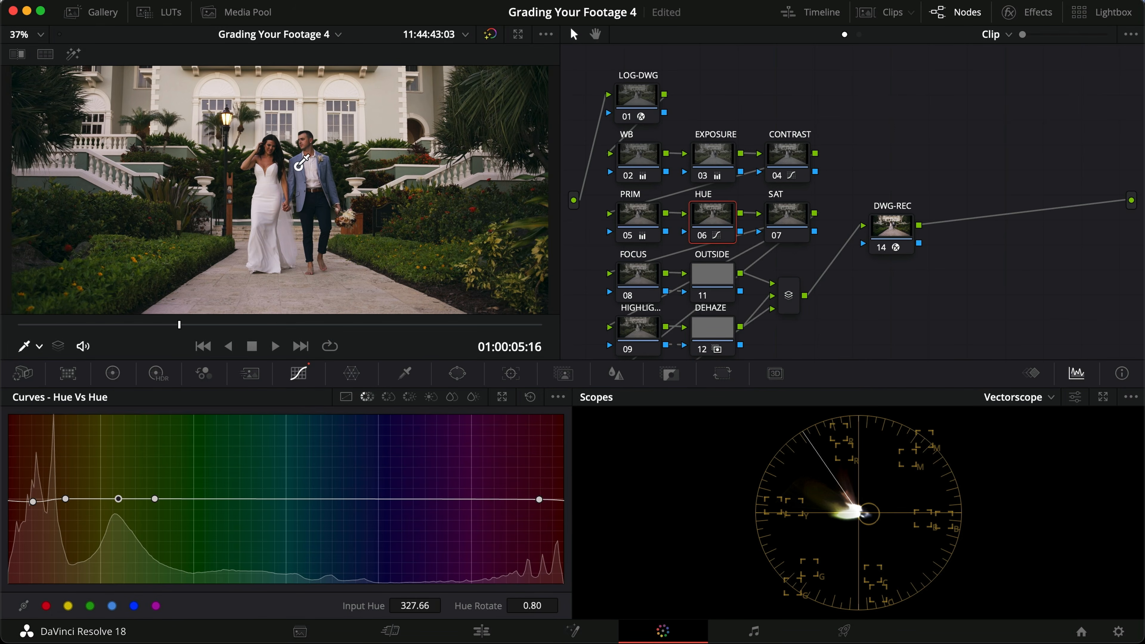
click(302, 194)
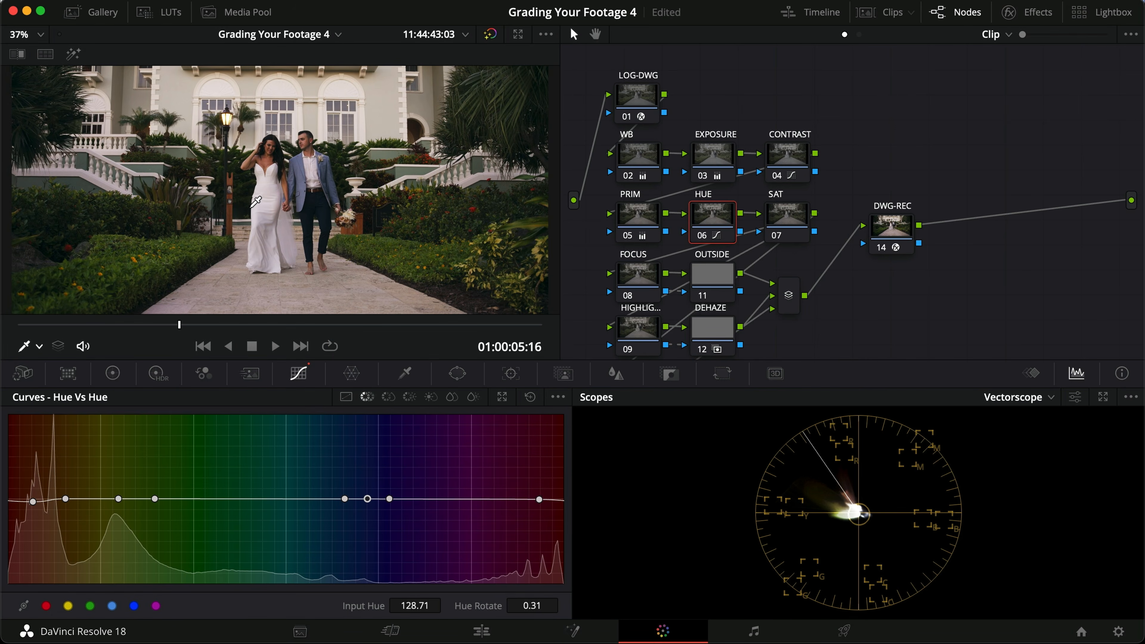
click(269, 219)
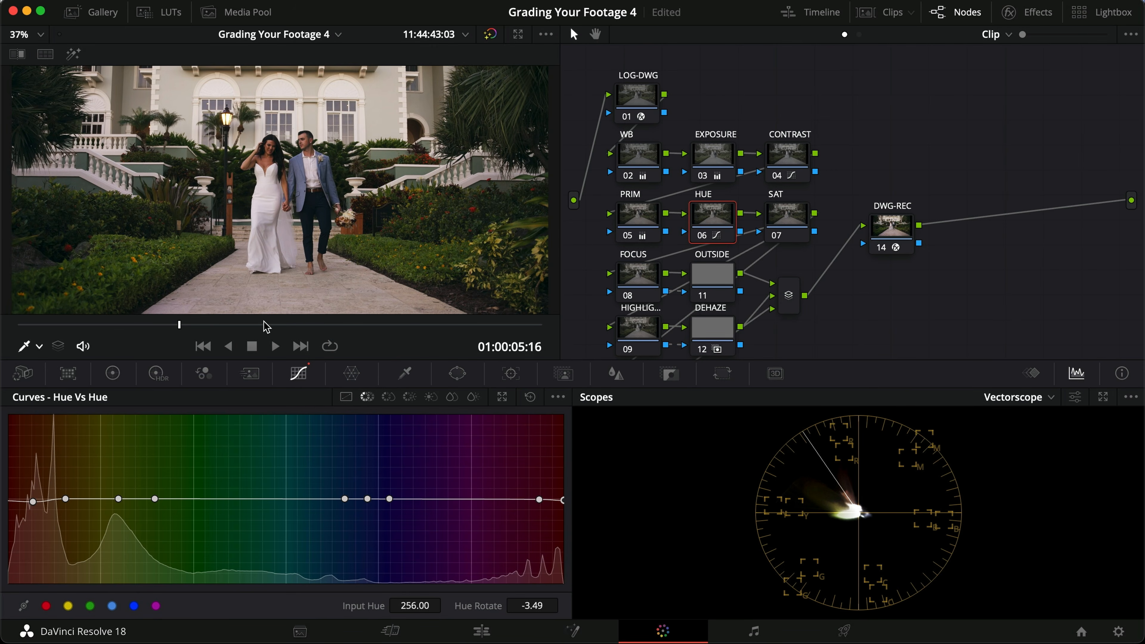
Step: Sample the green foliage, the groom's blue jacket and the bride's dress onto the Hue Vs Sat curve
click(386, 397)
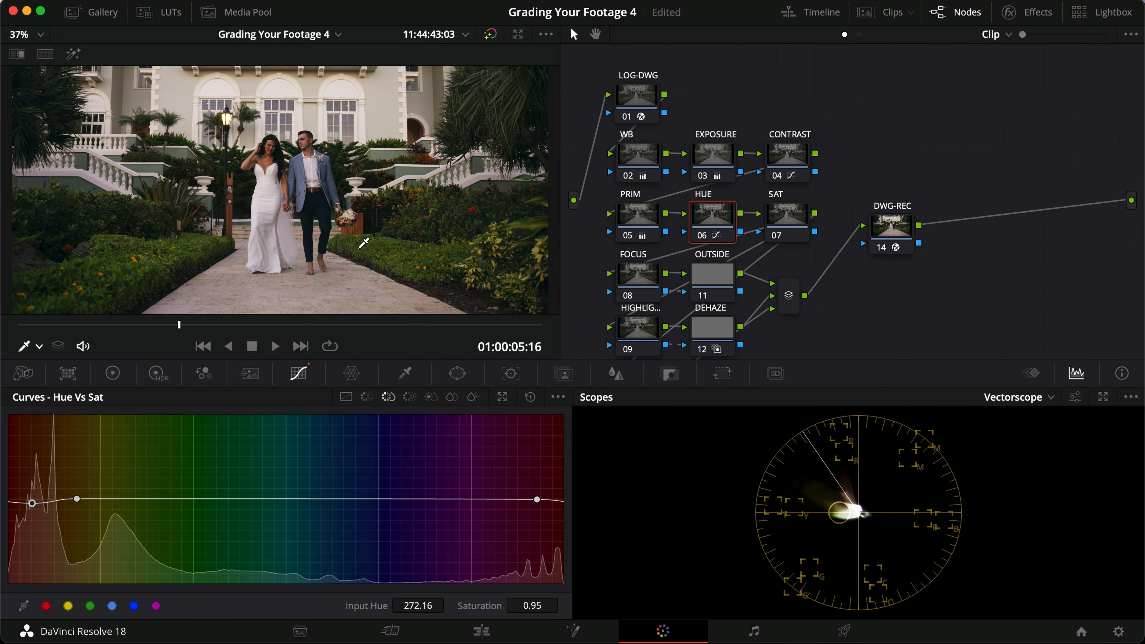
click(403, 270)
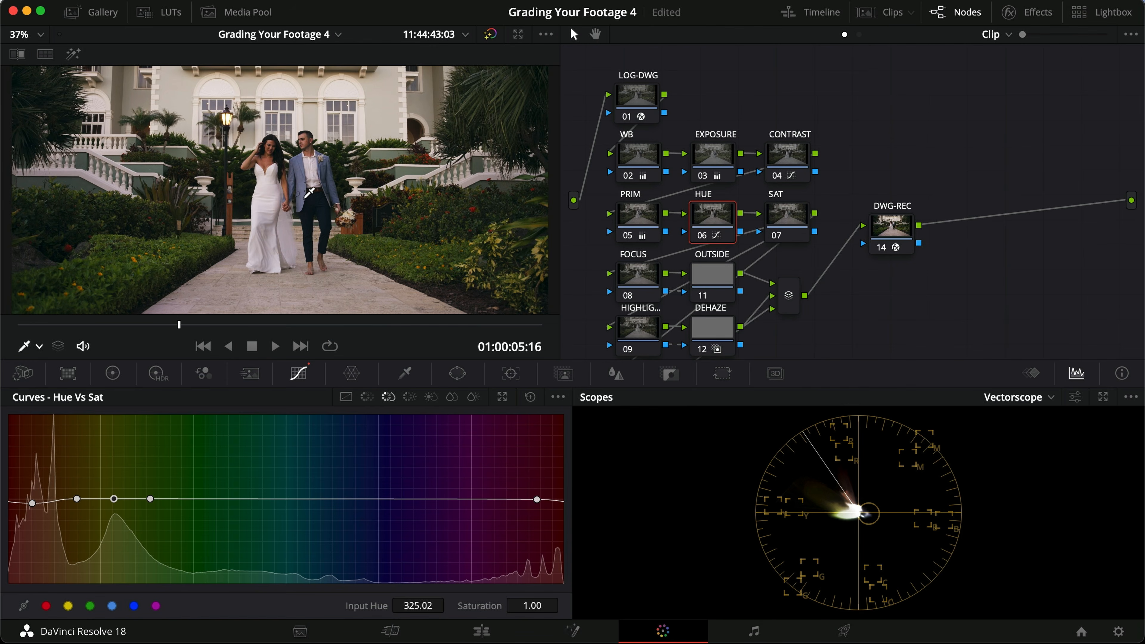
click(303, 184)
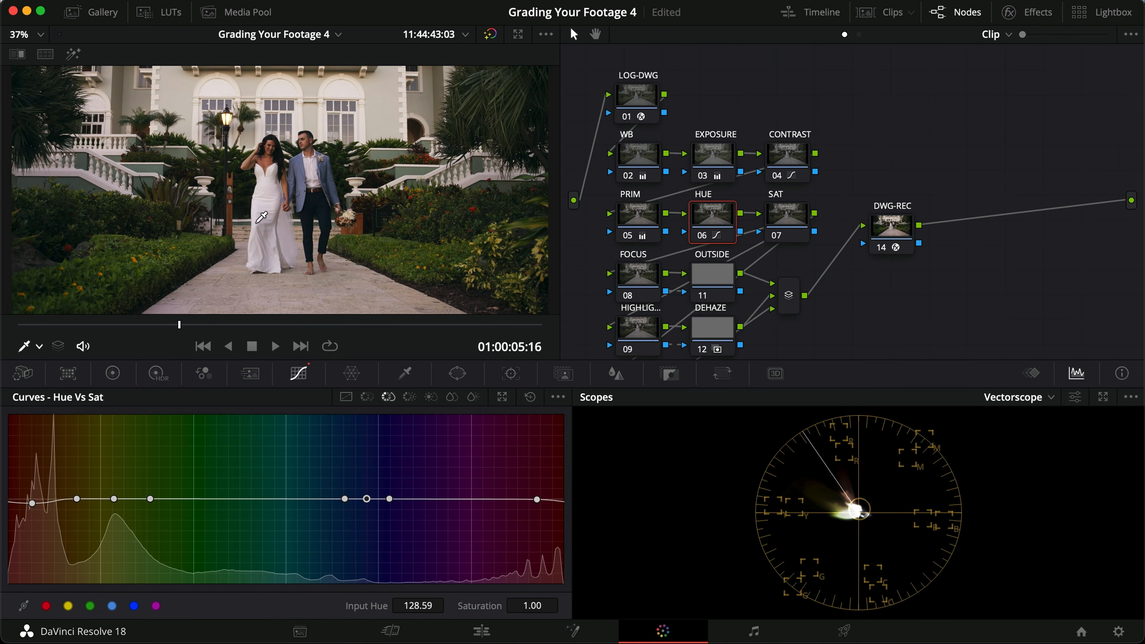
click(261, 207)
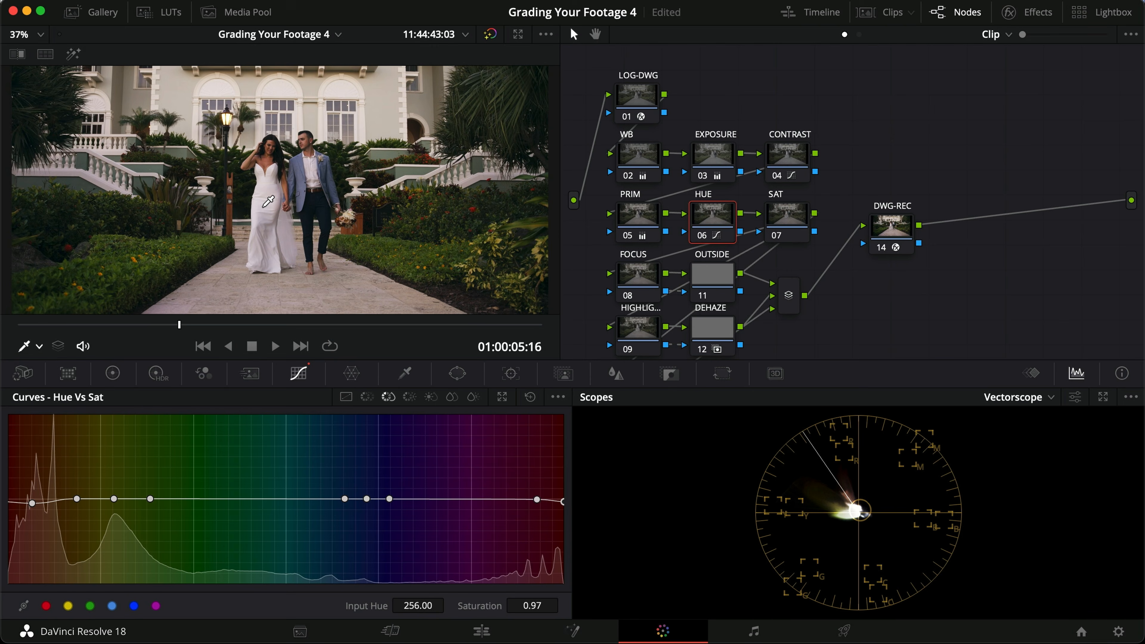
Step: Sample the foliage, the blue jacket and the bride's dress onto the Hue Vs Lum curve, and return to Hue Vs Hue
click(409, 398)
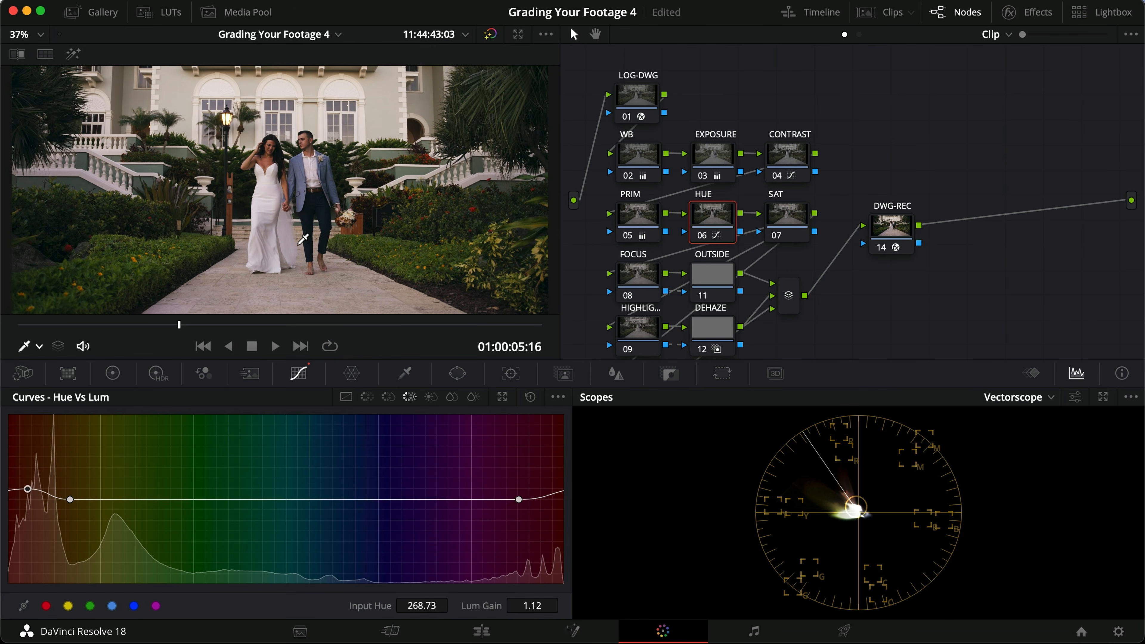
click(406, 268)
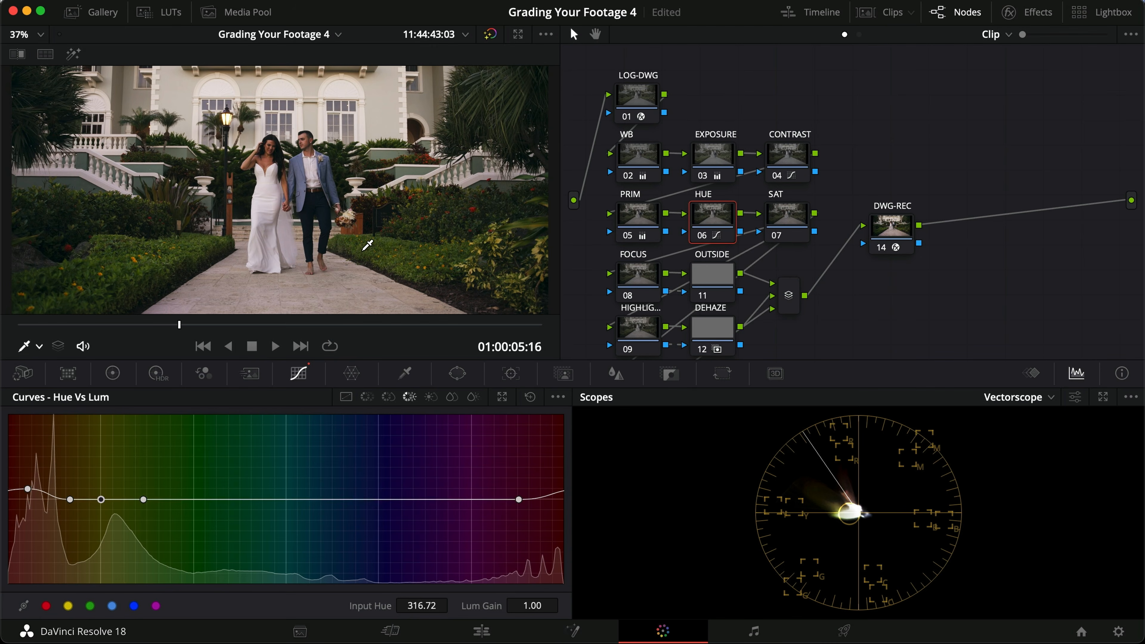
click(301, 190)
click(270, 212)
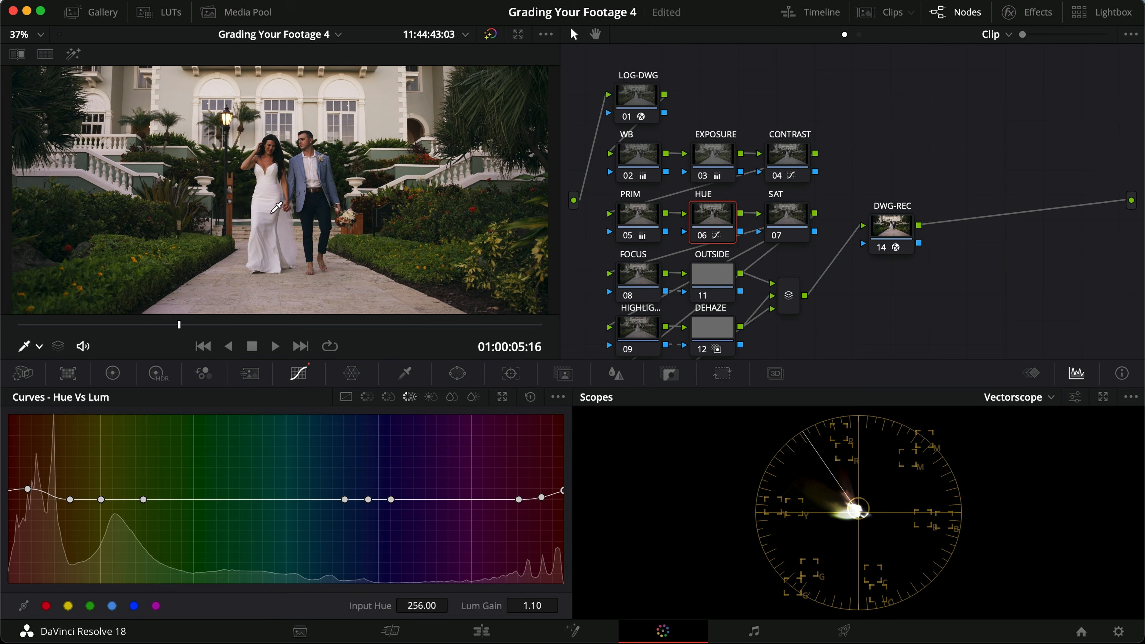
click(367, 398)
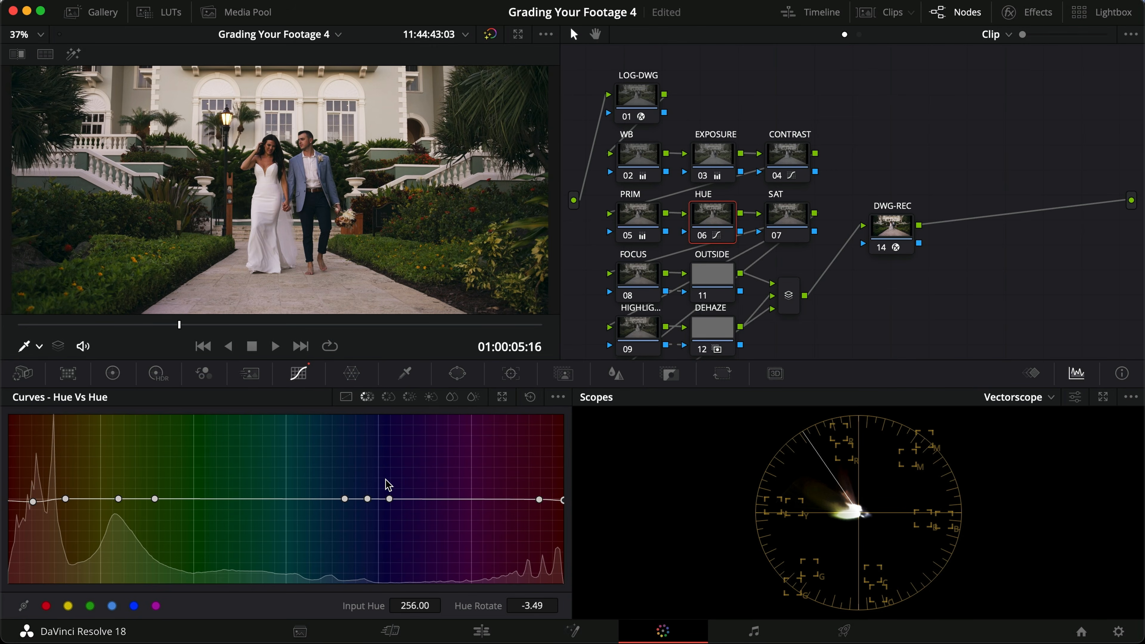
Step: Widen the foliage range on the Hue Vs Hue curve, set its hue rotate to about 8.80, and compare the HUE node on and off
drag(154, 499, 240, 498)
drag(118, 499, 130, 496)
key(super+d)
key(super+d)
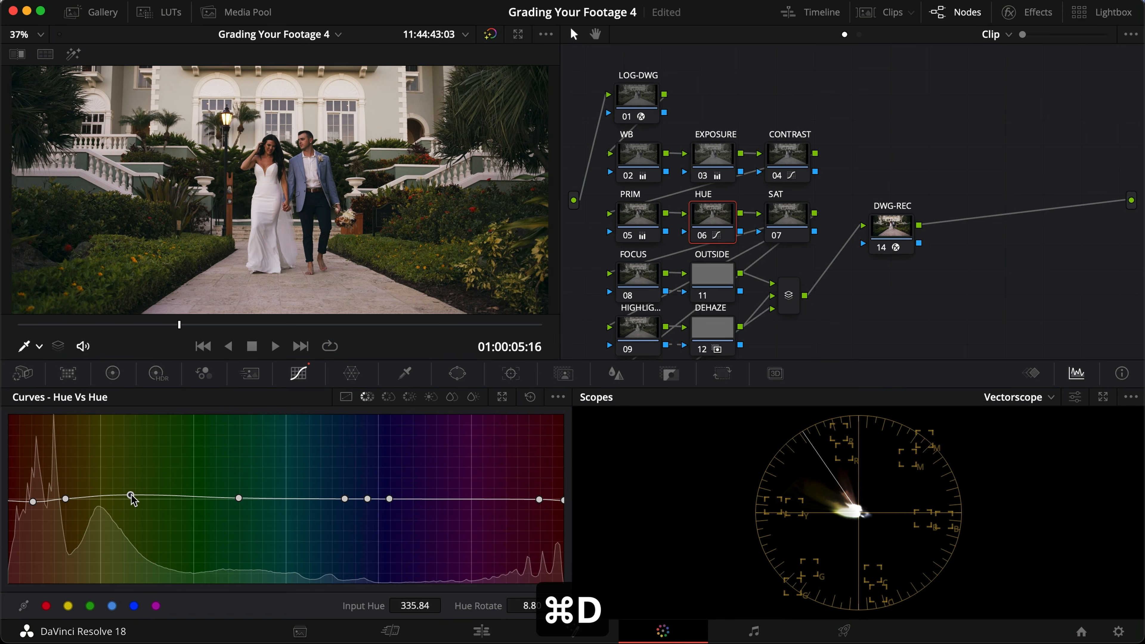
key(super+d)
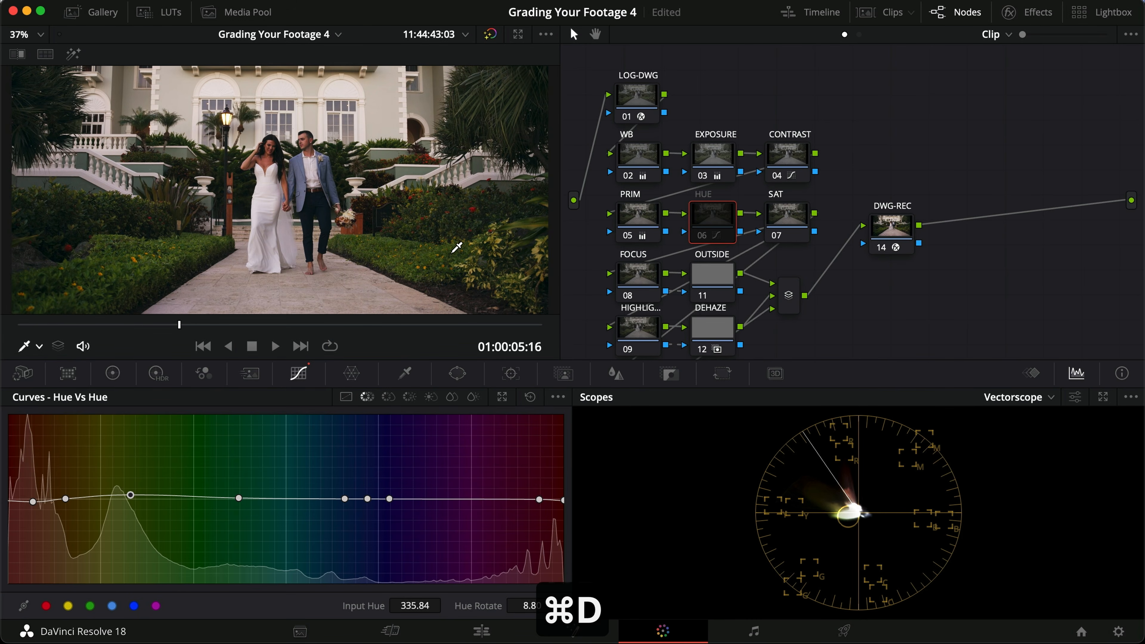
key(super+d)
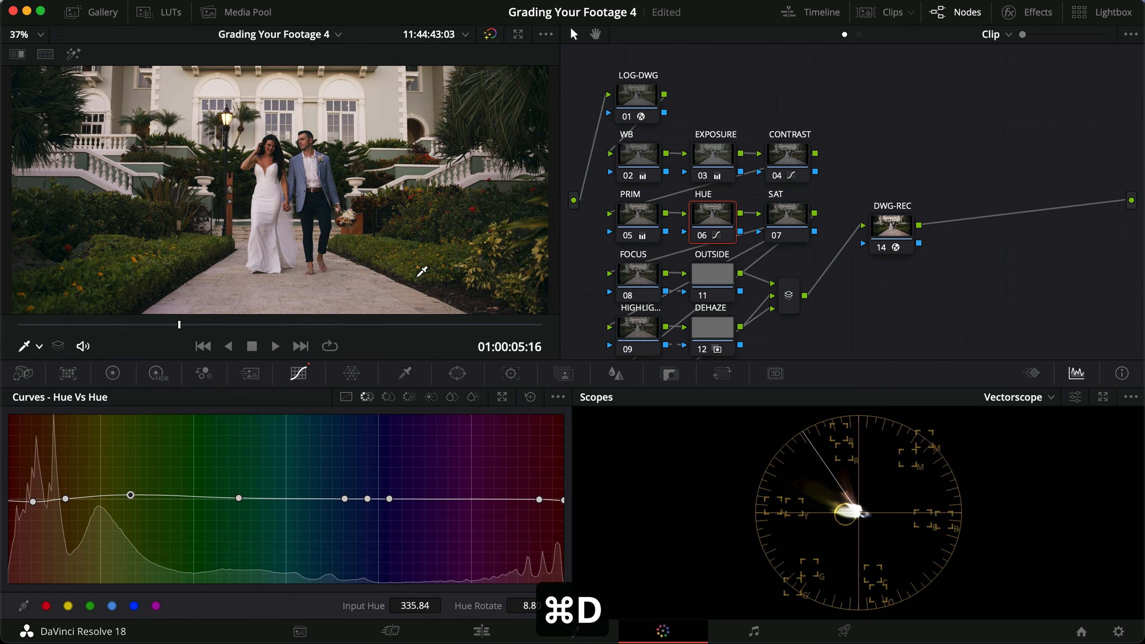
Step: Widen the foliage range on the Hue Vs Sat curve and raise the green point to a saturation of about 1.07
click(388, 397)
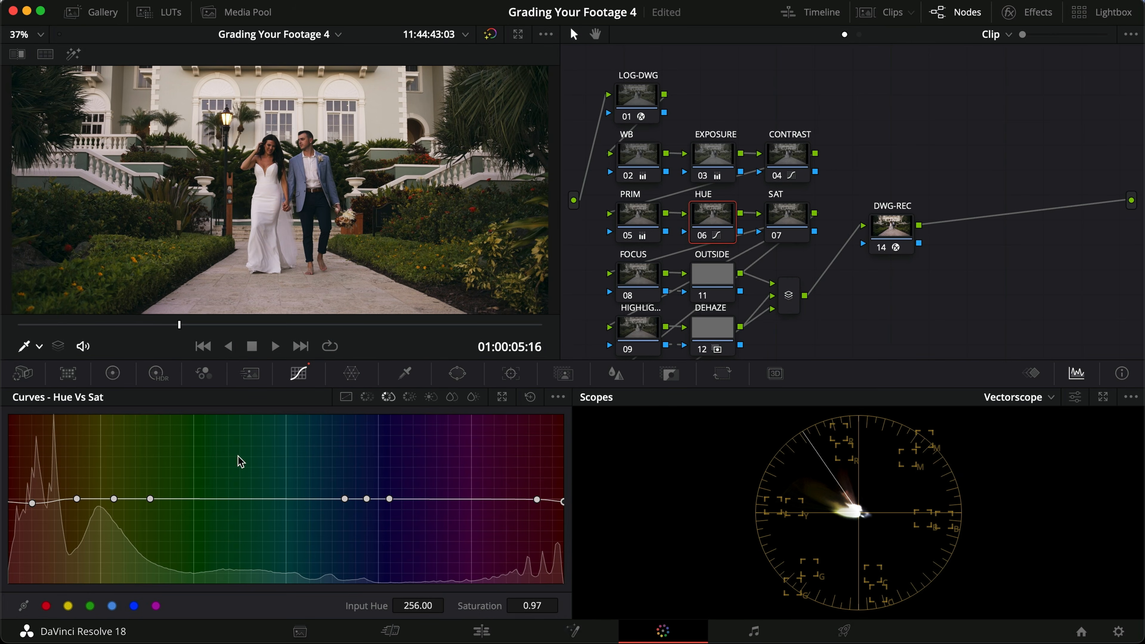
drag(152, 499, 188, 499)
mouse_move(113, 499)
mouse_down()
mouse_move(120, 481)
mouse_move(122, 516)
mouse_up()
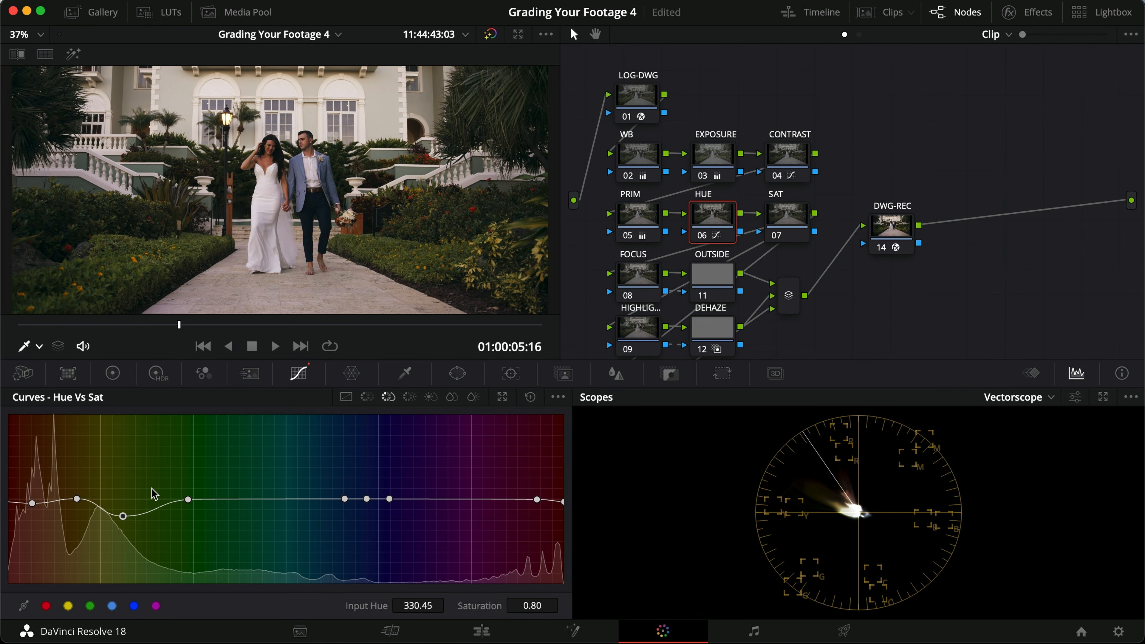
drag(124, 517, 129, 495)
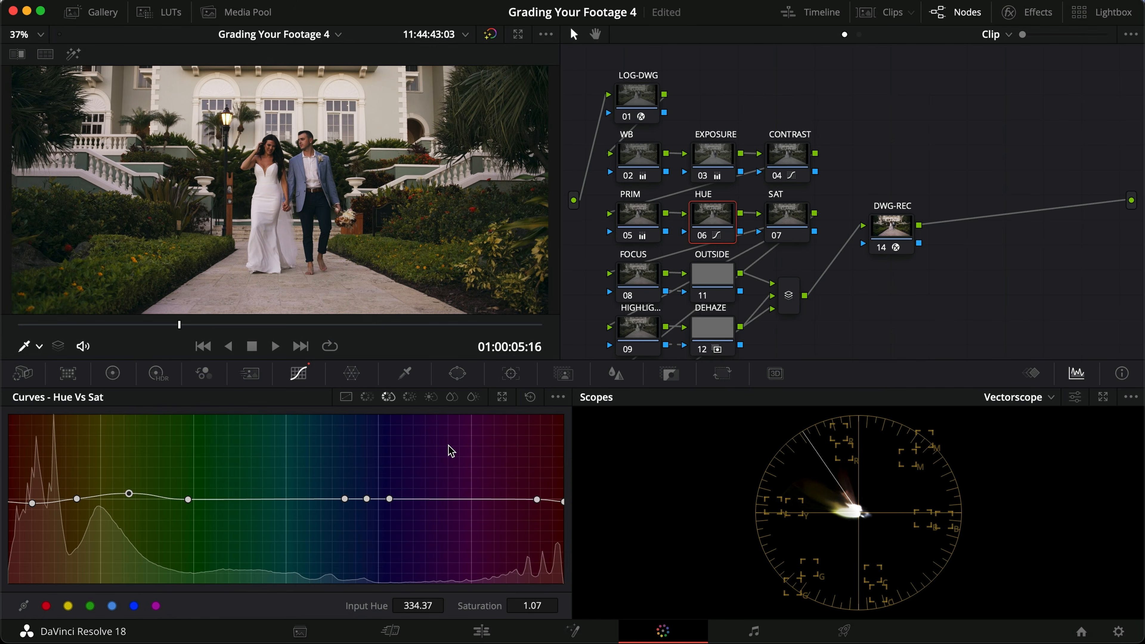
Step: Widen the foliage range on the Hue Vs Lum curve and raise the green point to a lum gain of about 1.08
click(411, 399)
drag(201, 500, 213, 500)
drag(101, 499, 138, 492)
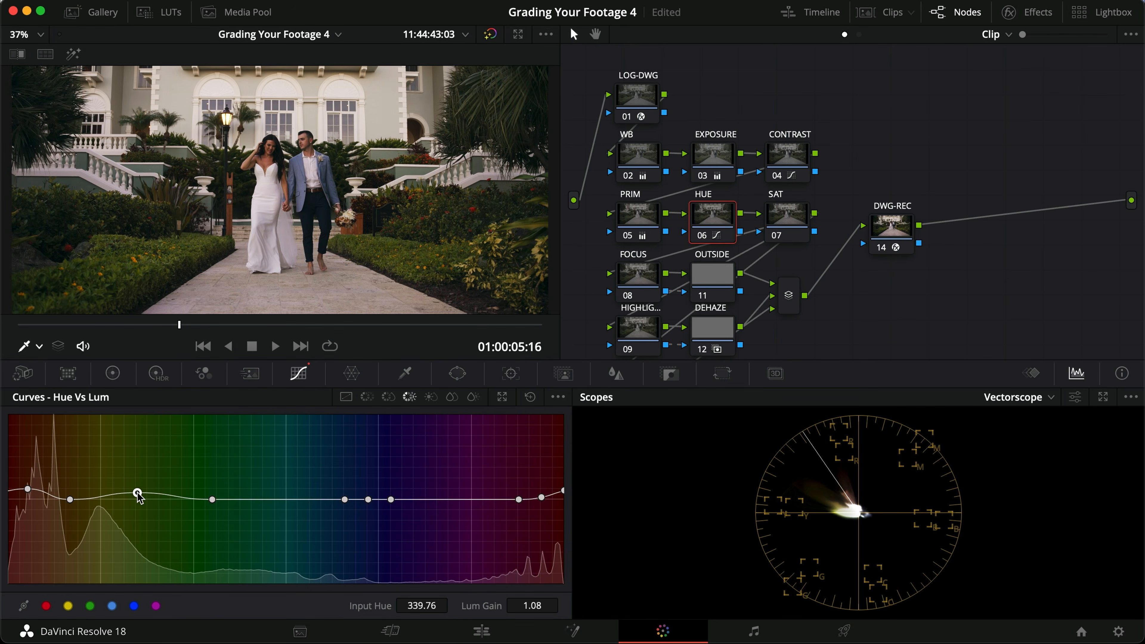
Step: Compare the foliage adjustment with the HUE node on and off, including full screen, and save the project
key(super+d)
key(super+d)
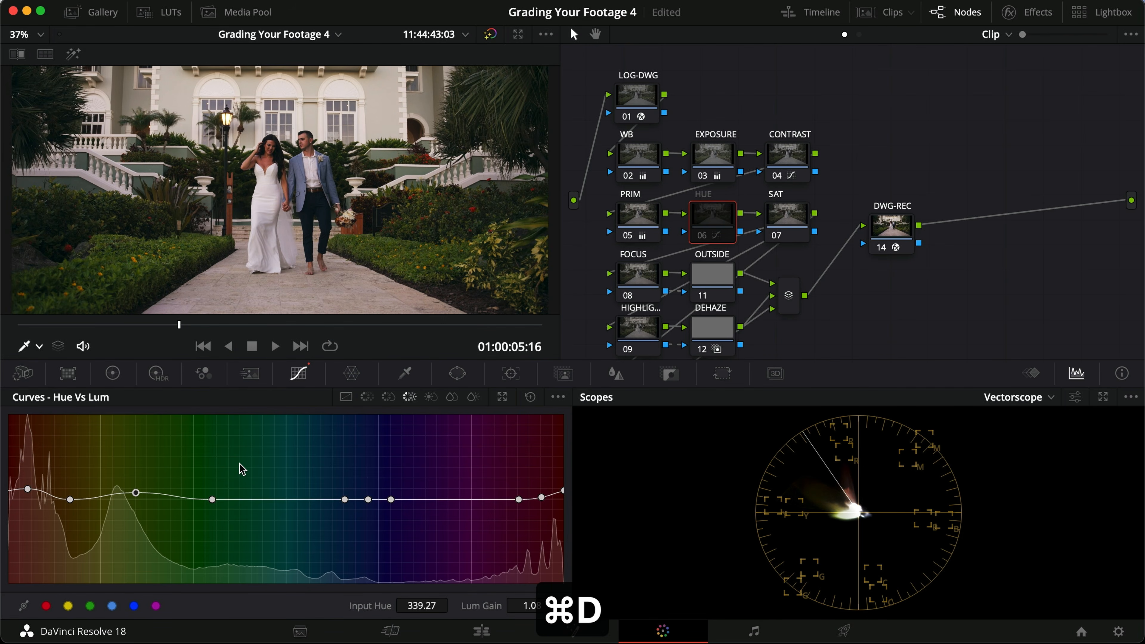
key(super+f)
key(super+d)
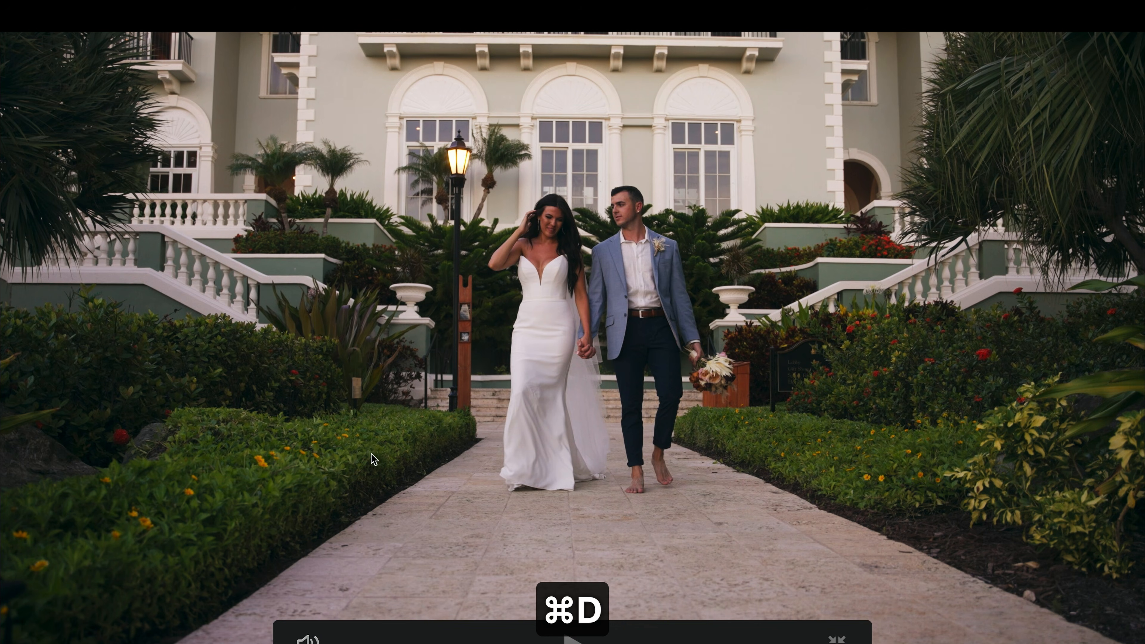
key(super+d)
key(super+f)
key(super+s)
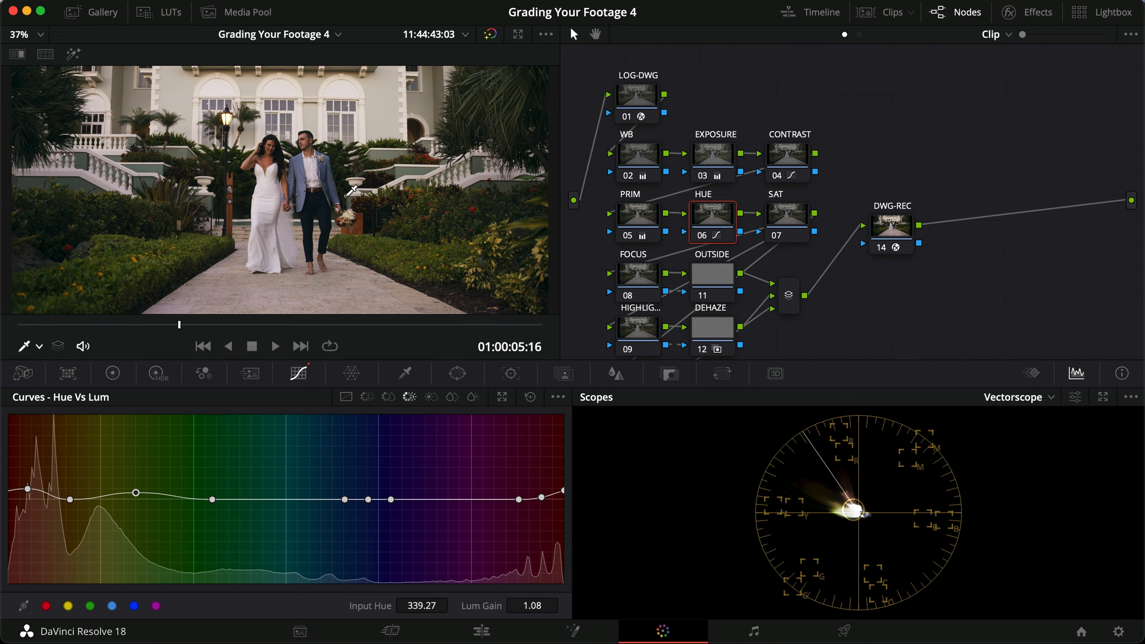
Step: Widen the blue jacket's range on the Hue Vs Hue curve and set its hue rotate to about 4.00, checking the jacket up close
scroll(375, 237, up, 5)
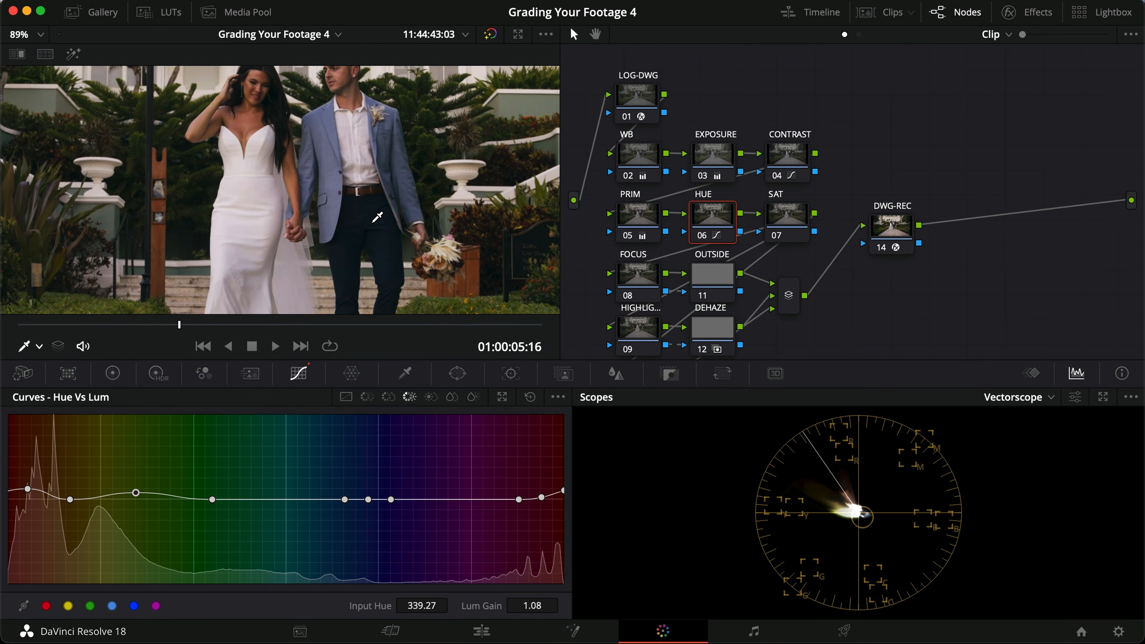
scroll(337, 213, up, 2)
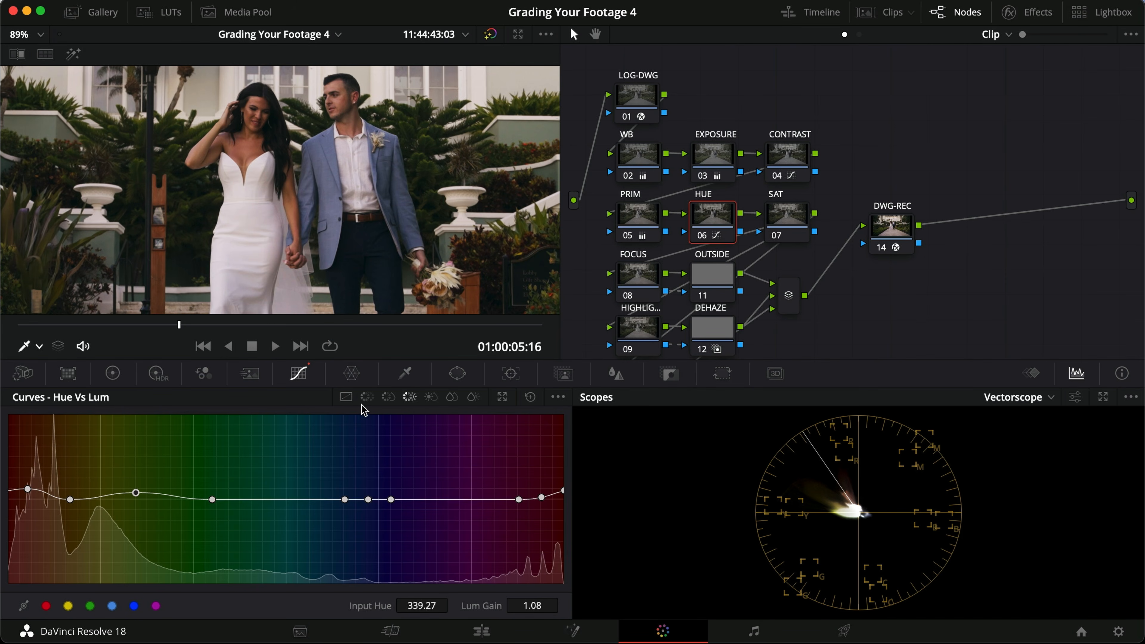
click(366, 397)
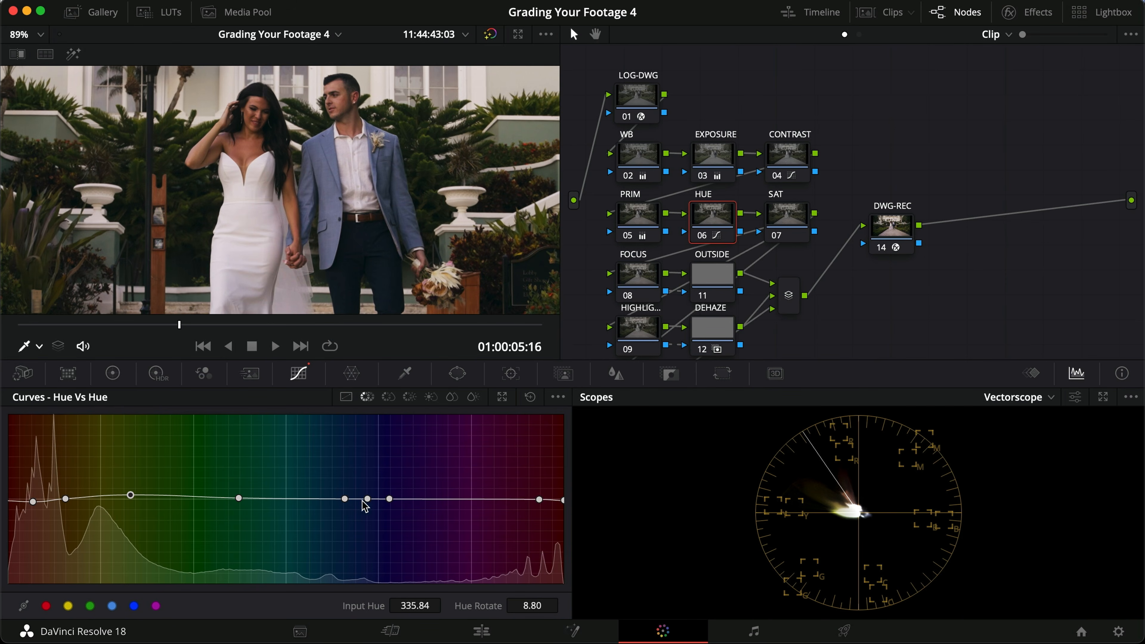
drag(368, 500, 306, 499)
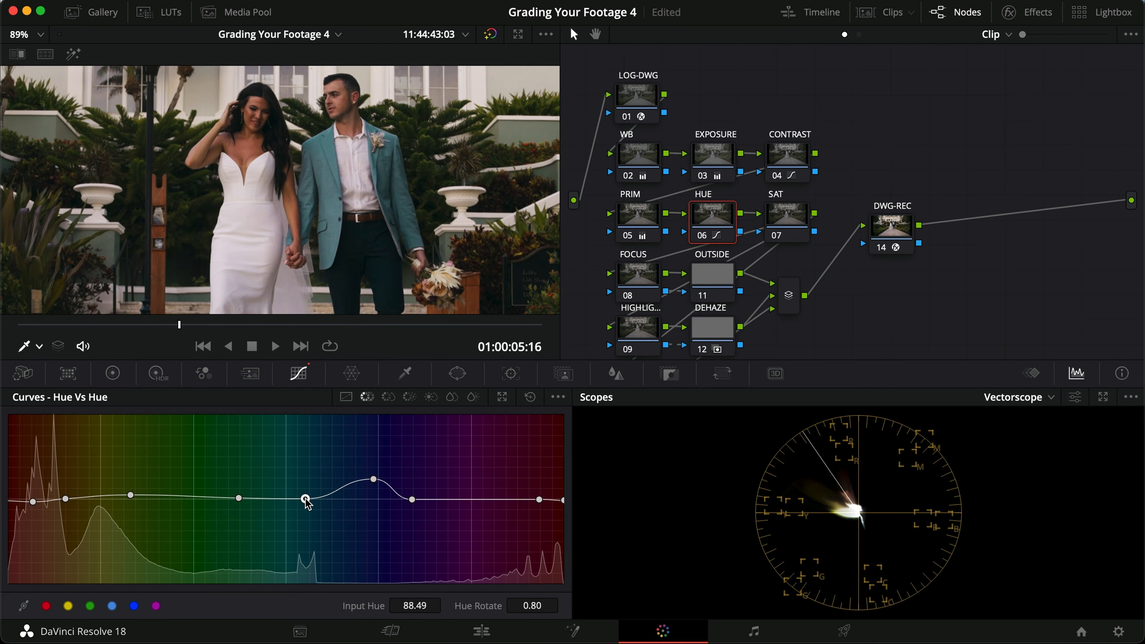
drag(375, 480, 358, 497)
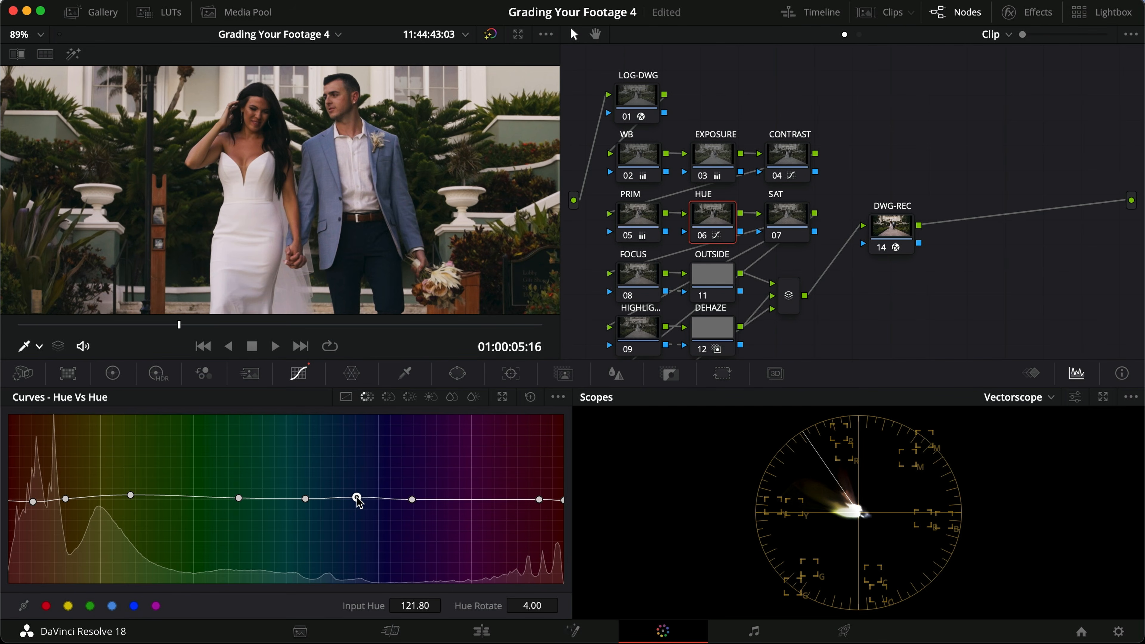
key(super+d)
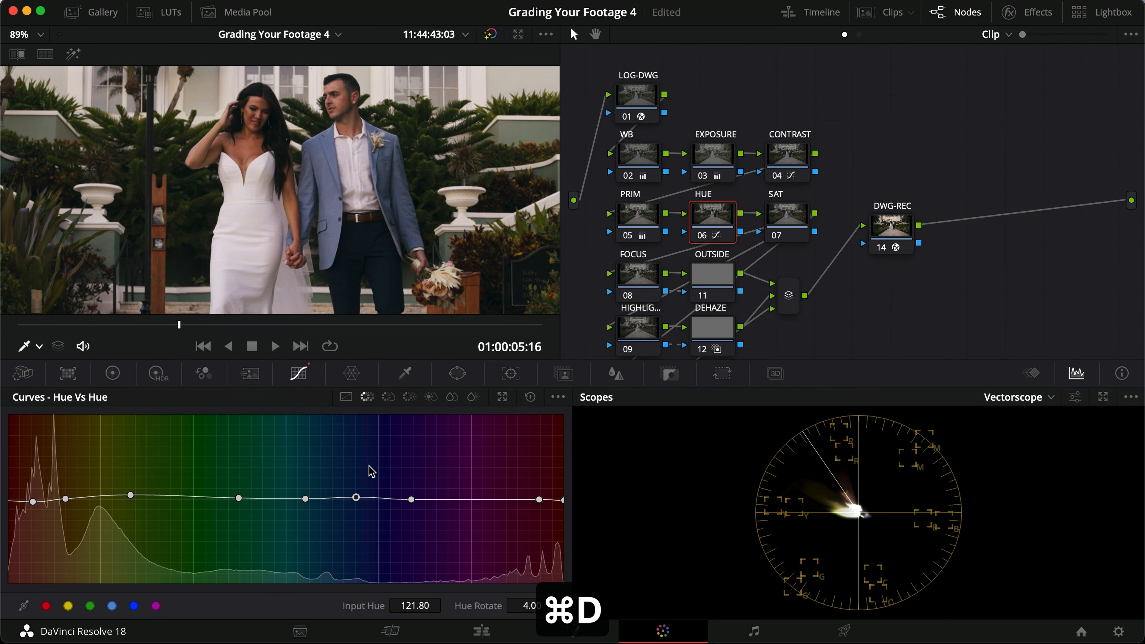
Step: Widen the blue jacket's range on the Hue Vs Sat curve and raise its saturation to about 1.09
click(388, 396)
click(297, 498)
drag(299, 502, 302, 498)
drag(390, 500, 358, 492)
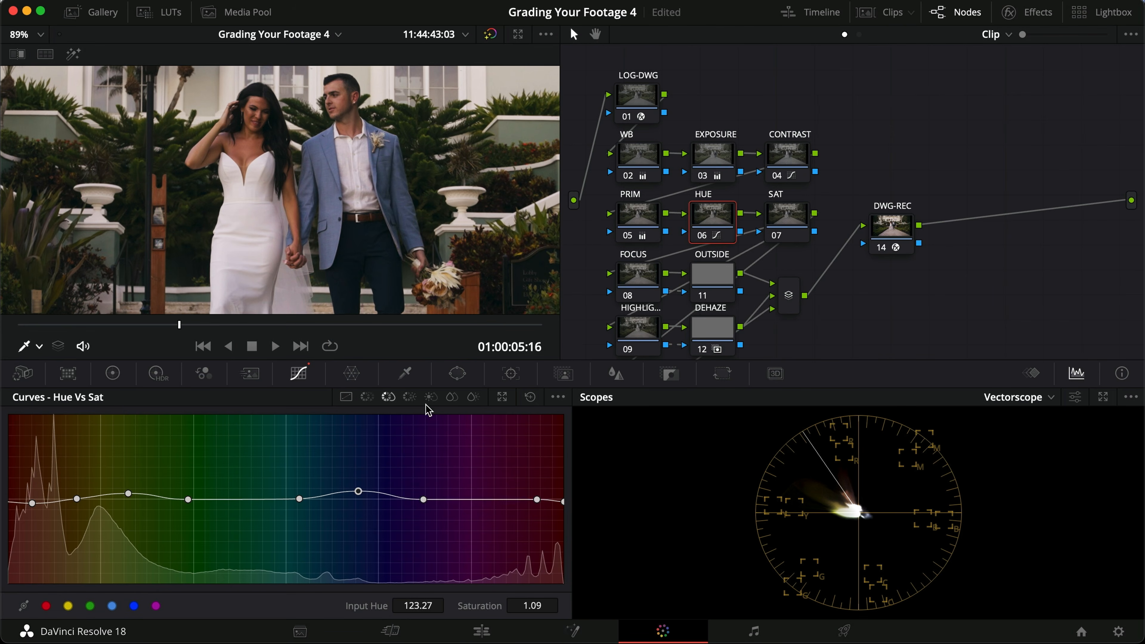
Step: Widen the blue jacket's range on the Hue Vs Lum curve and raise its lum gain to about 1.12
click(409, 397)
drag(395, 502, 420, 501)
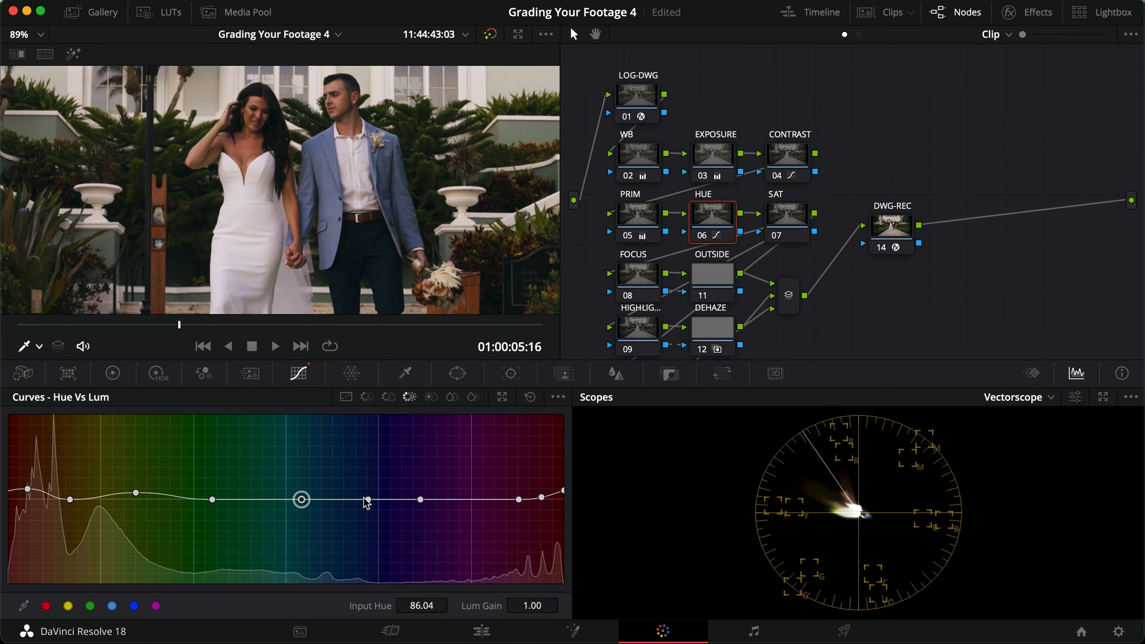
drag(367, 499, 363, 489)
Step: Compare the jacket adjustment with the HUE node on and off, in the viewer and full screen
key(super+d)
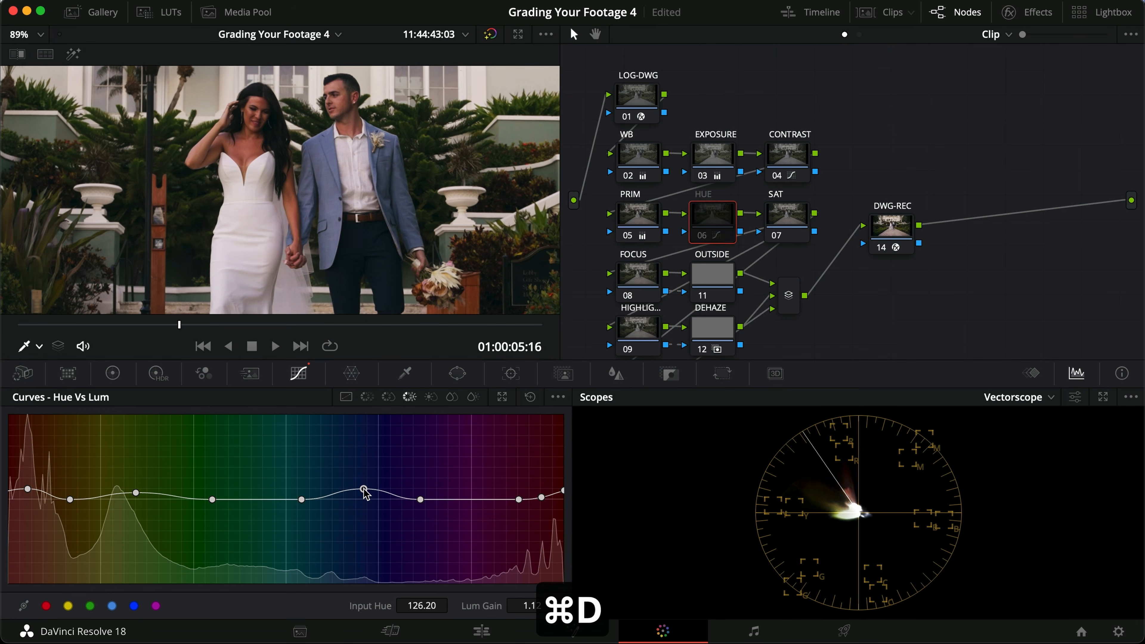
key(super+d)
key(super+f)
key(super+d)
key(super+d)
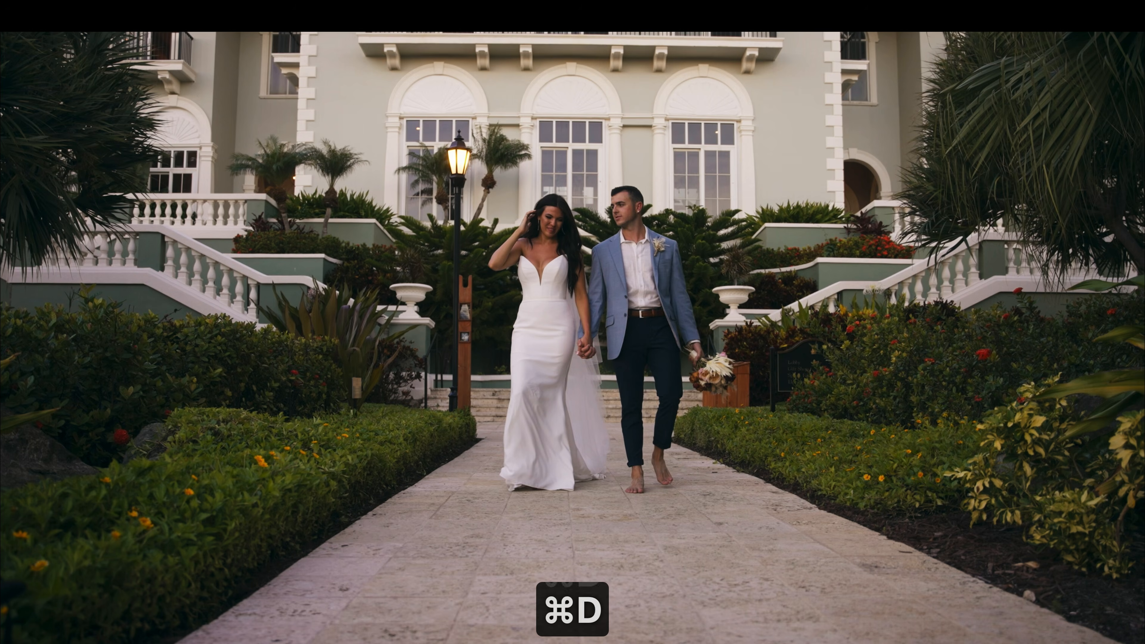
key(super+f)
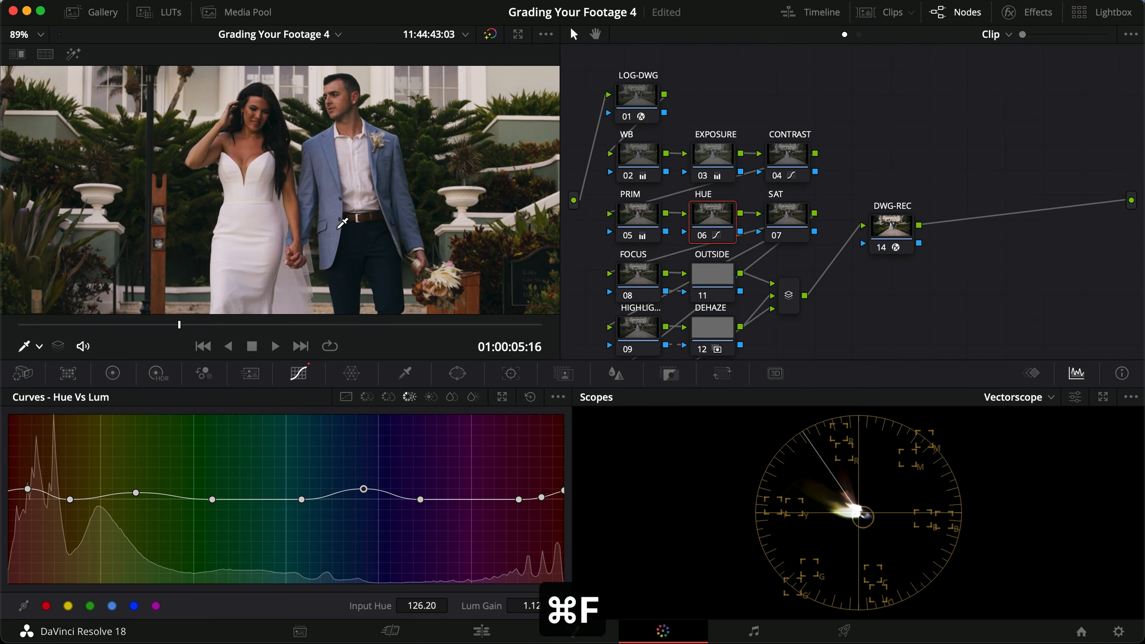
scroll(365, 221, up, 3)
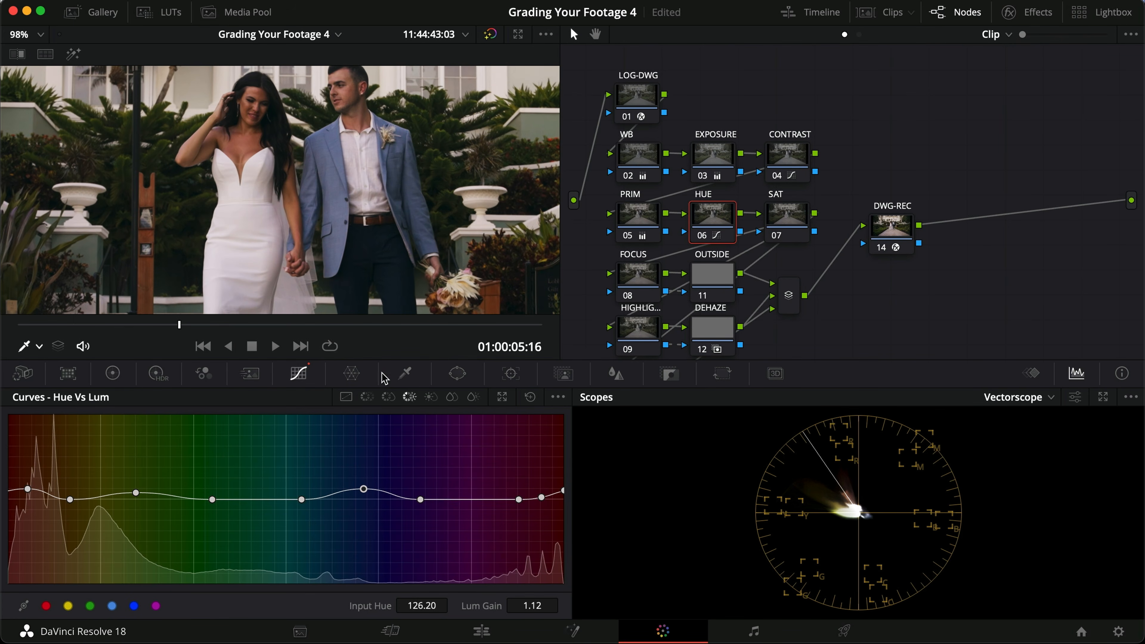
click(369, 398)
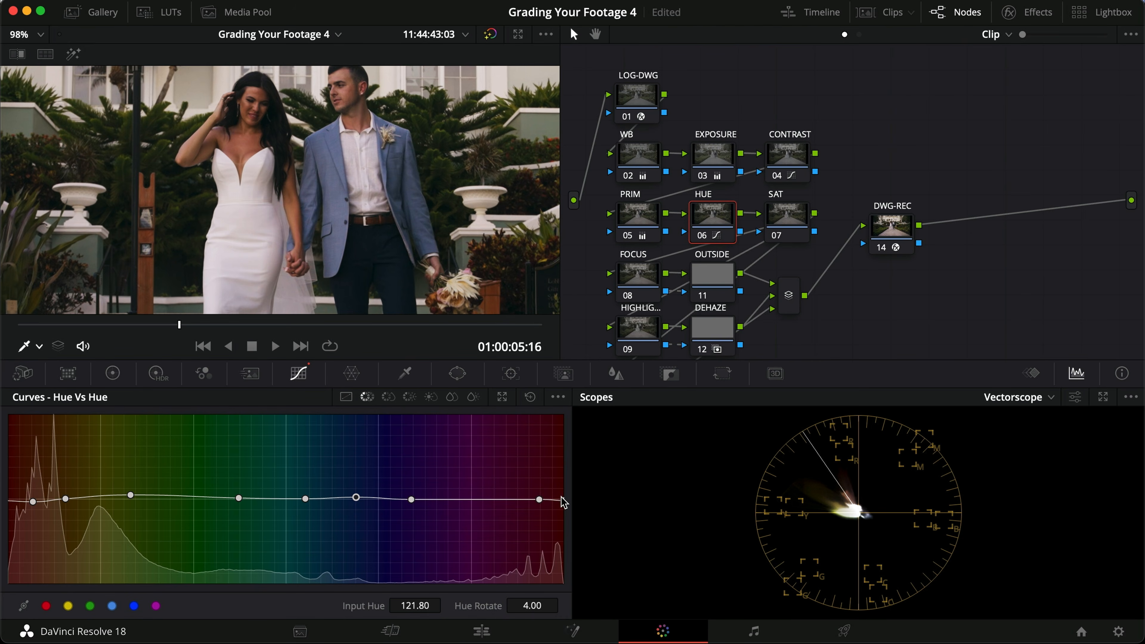
mouse_move(563, 500)
mouse_down()
mouse_move(561, 466)
mouse_move(557, 485)
mouse_up()
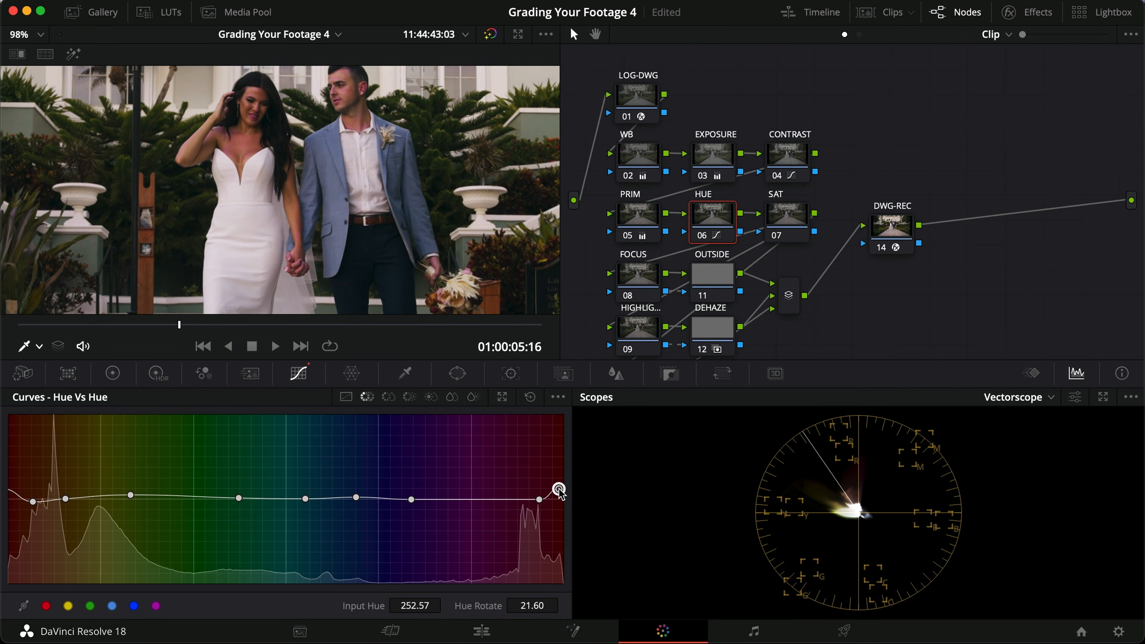
key(super+z)
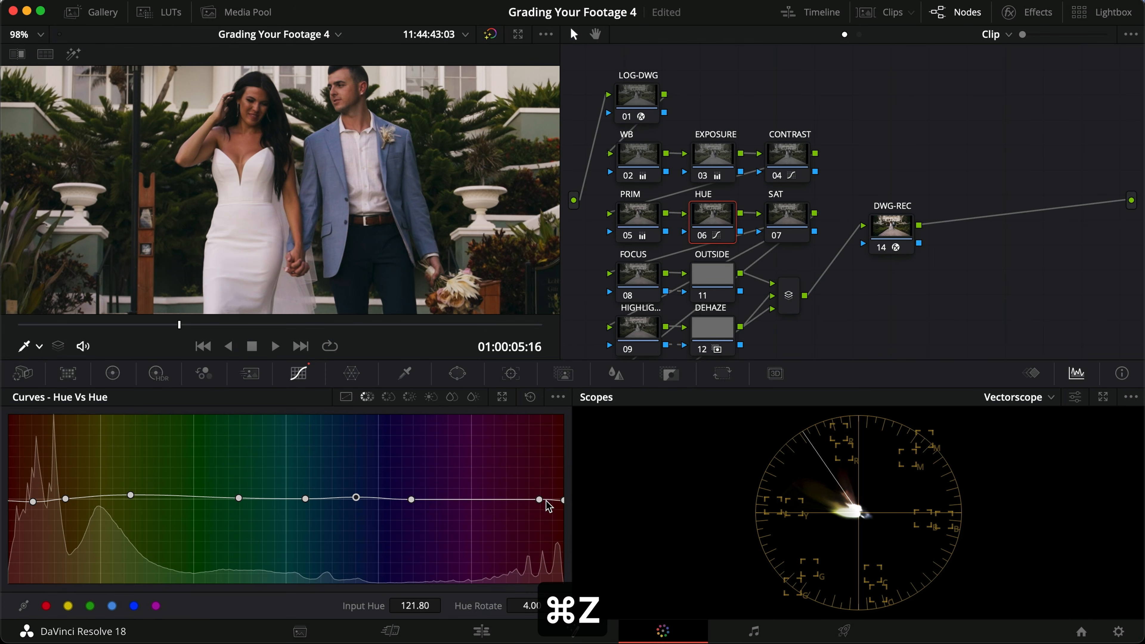
drag(540, 500, 481, 459)
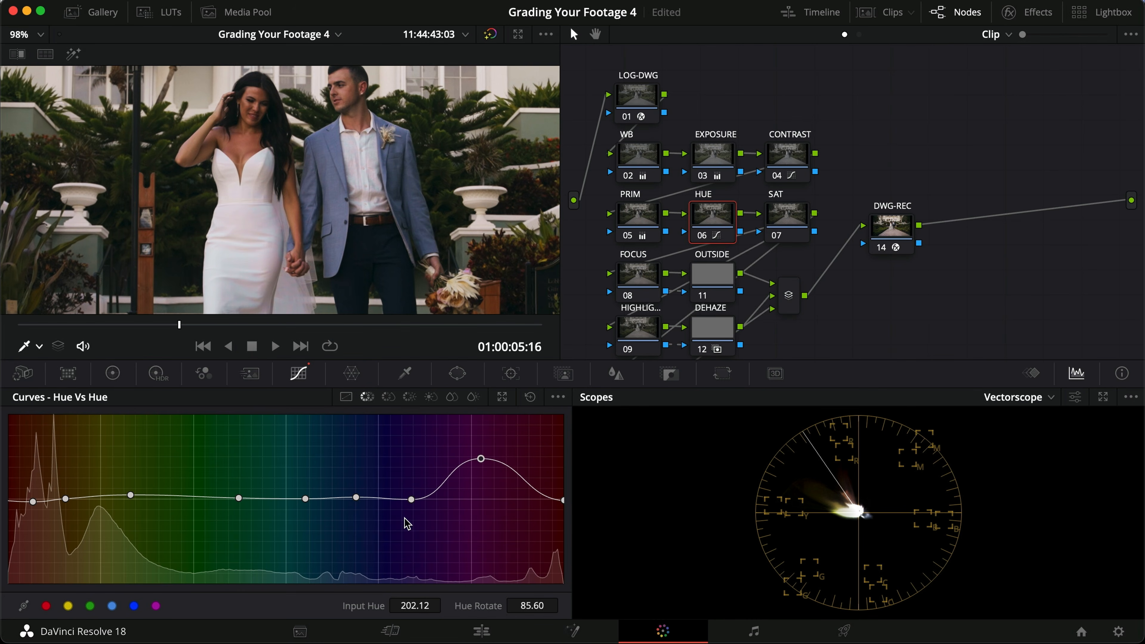
drag(412, 499, 430, 479)
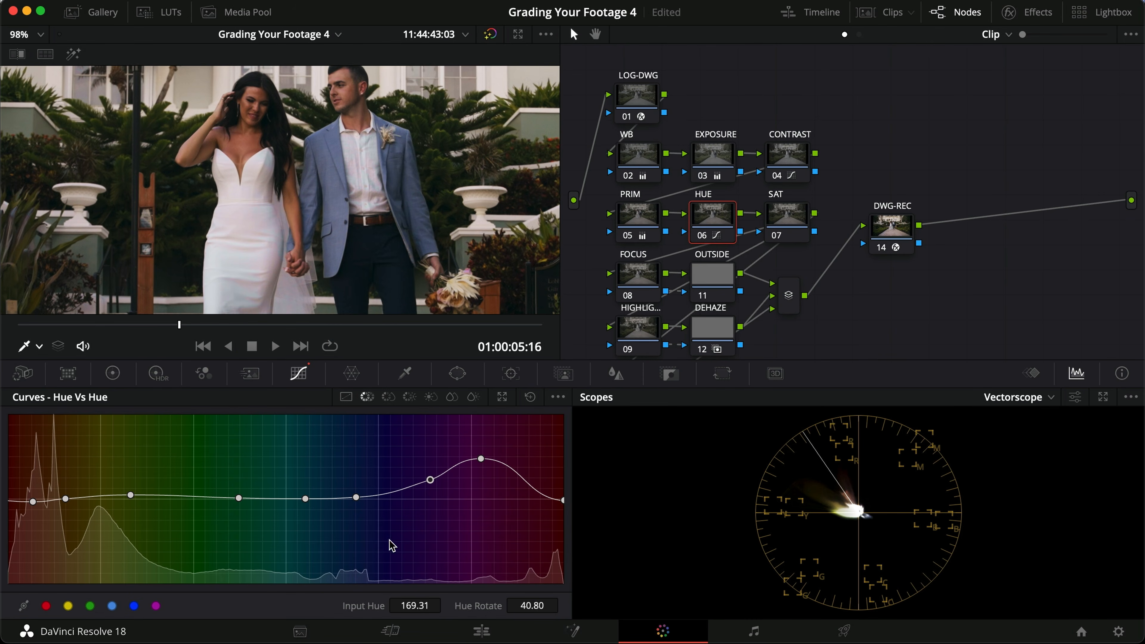
right_click(480, 459)
right_click(430, 480)
Step: Desaturate the dress's magenta cast on the Hue Vs Sat curve, lowering the point near input hue 195 to a saturation of about 0.22
click(388, 396)
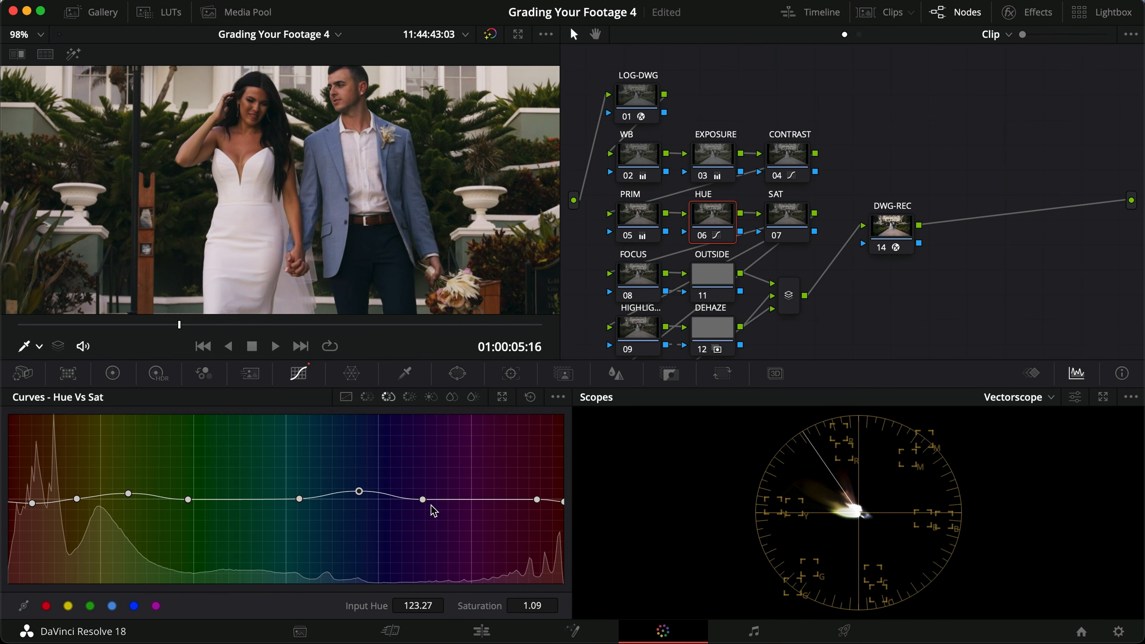
drag(422, 500, 390, 500)
drag(539, 503, 470, 565)
Step: Examine the bride's dress at several zoom levels while comparing the HUE node on and off
scroll(297, 279, down, 3)
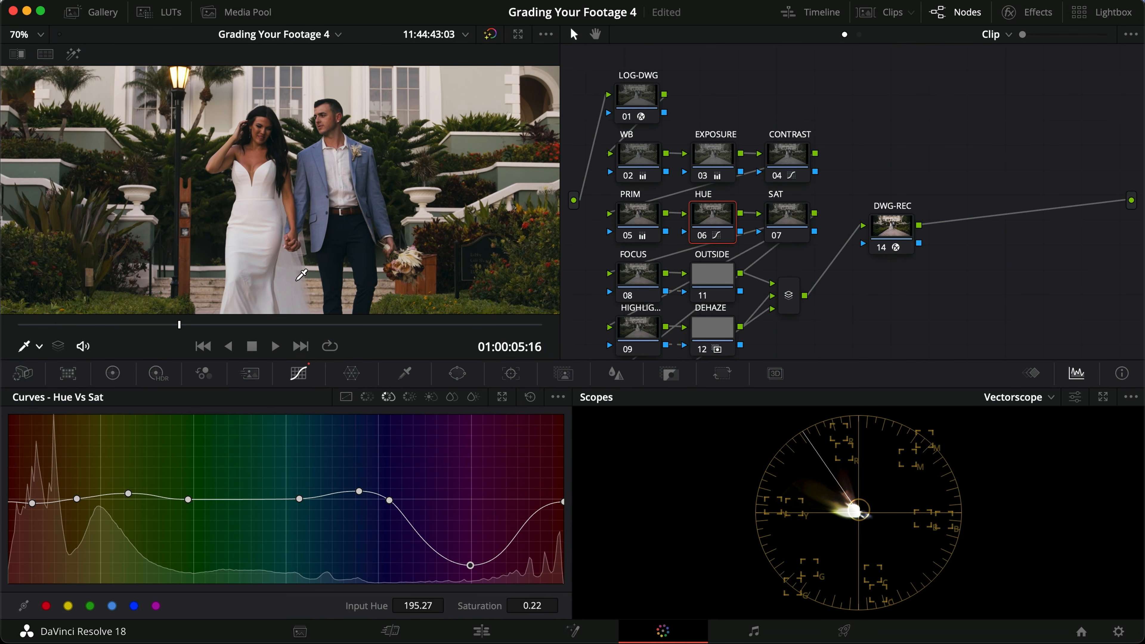
key(super+d)
key(super+d)
scroll(225, 249, up, 5)
scroll(230, 244, up, 6)
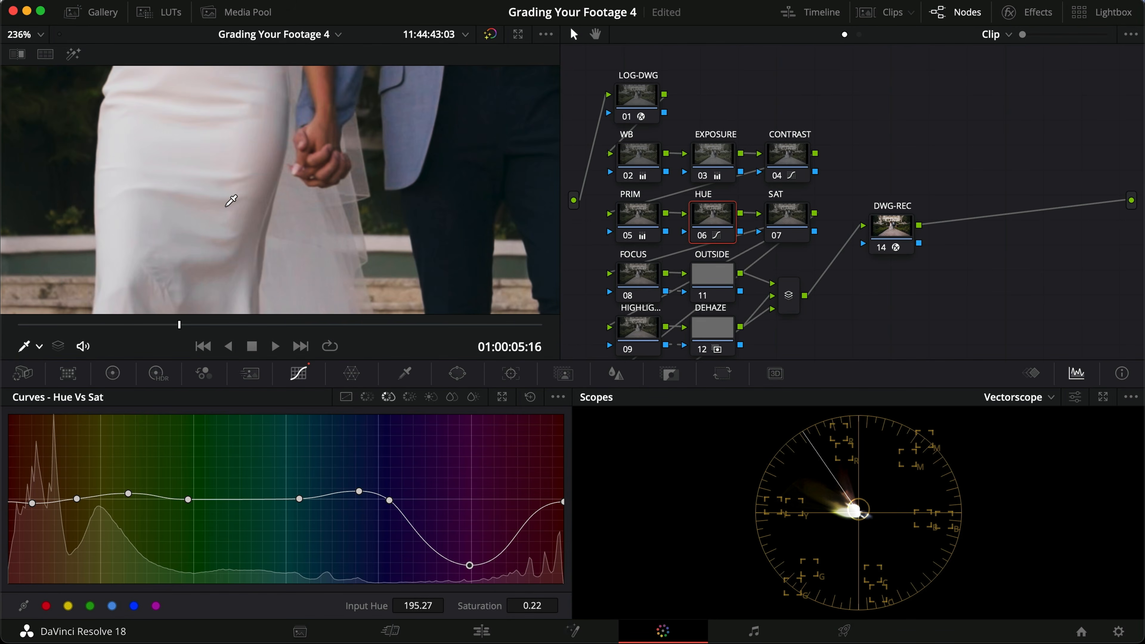
scroll(231, 200, down, 3)
key(super+d)
key(super+d)
key(super+d)
key(super+d)
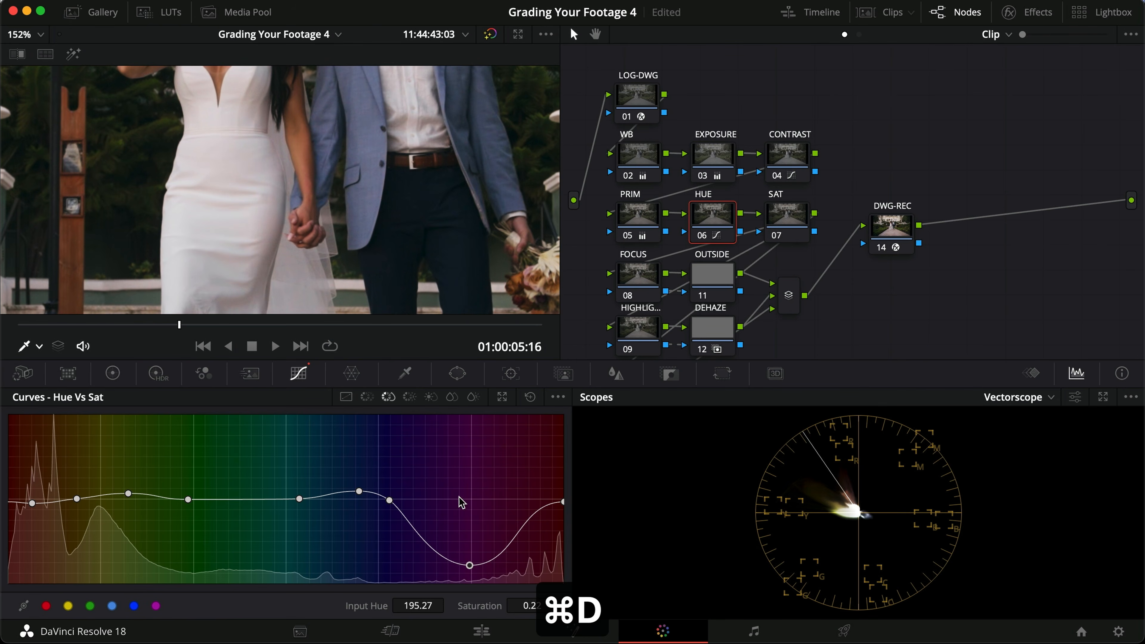
Step: Broaden the magenta dip on the Hue Vs Sat curve, with a point at input hue 160.00 and saturation 0.49, and compare the HUE node on and off
drag(471, 562, 533, 551)
drag(427, 539, 416, 542)
key(super+d)
key(super+d)
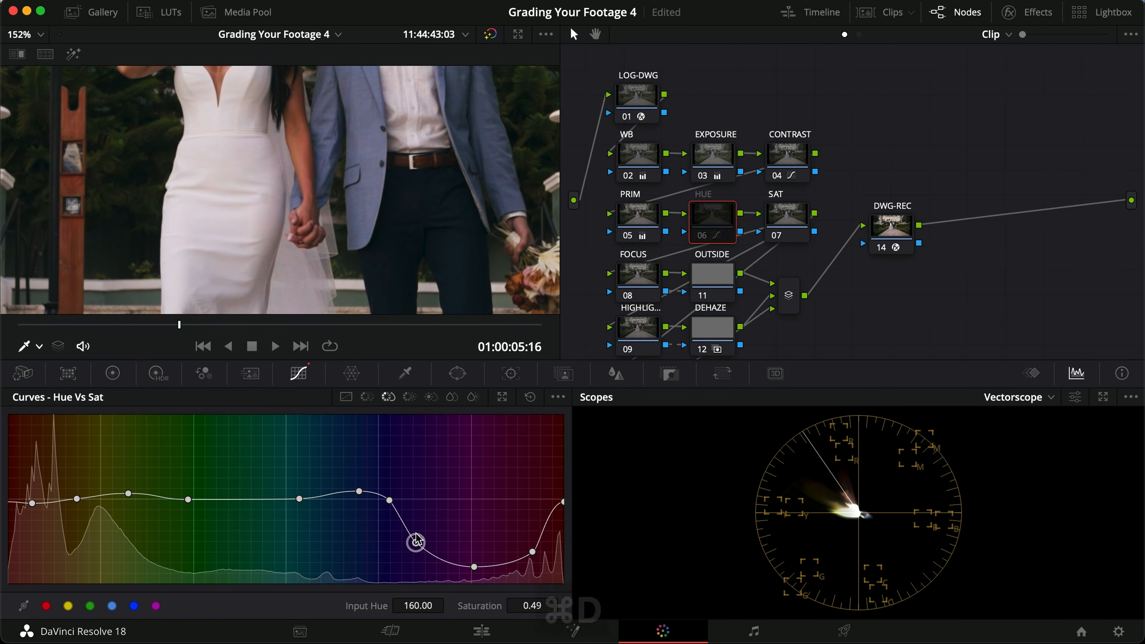
key(super+d)
key(super+d)
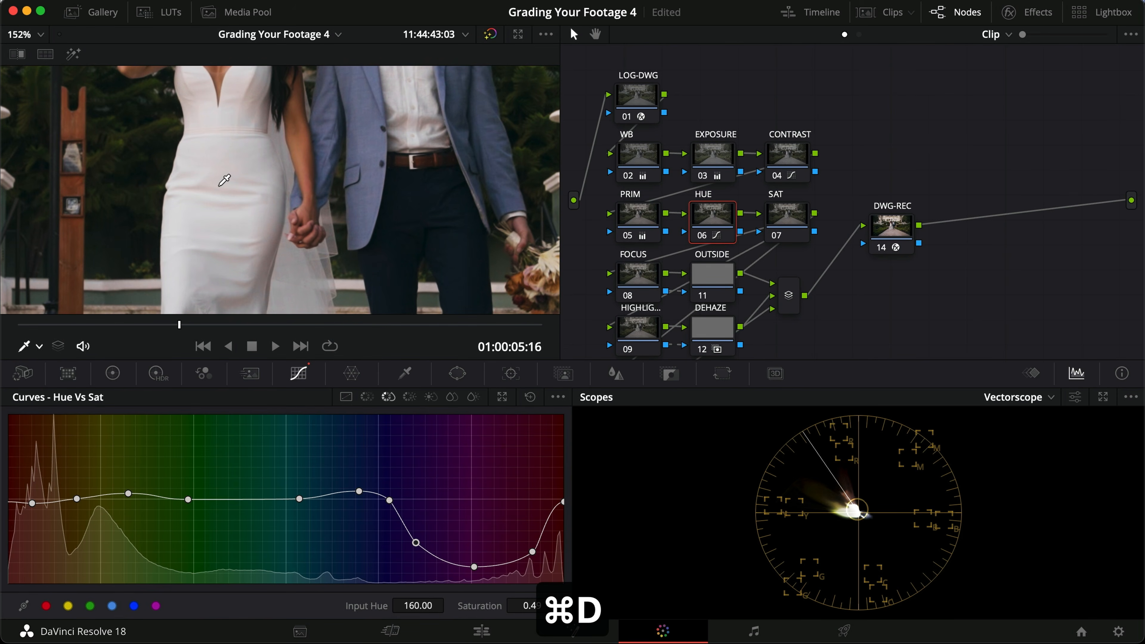
Step: Brighten the magentas on the Hue Vs Lum curve with a point at input hue 197.22 and lum gain 1.10, deleting the two neighbouring magenta points
click(410, 397)
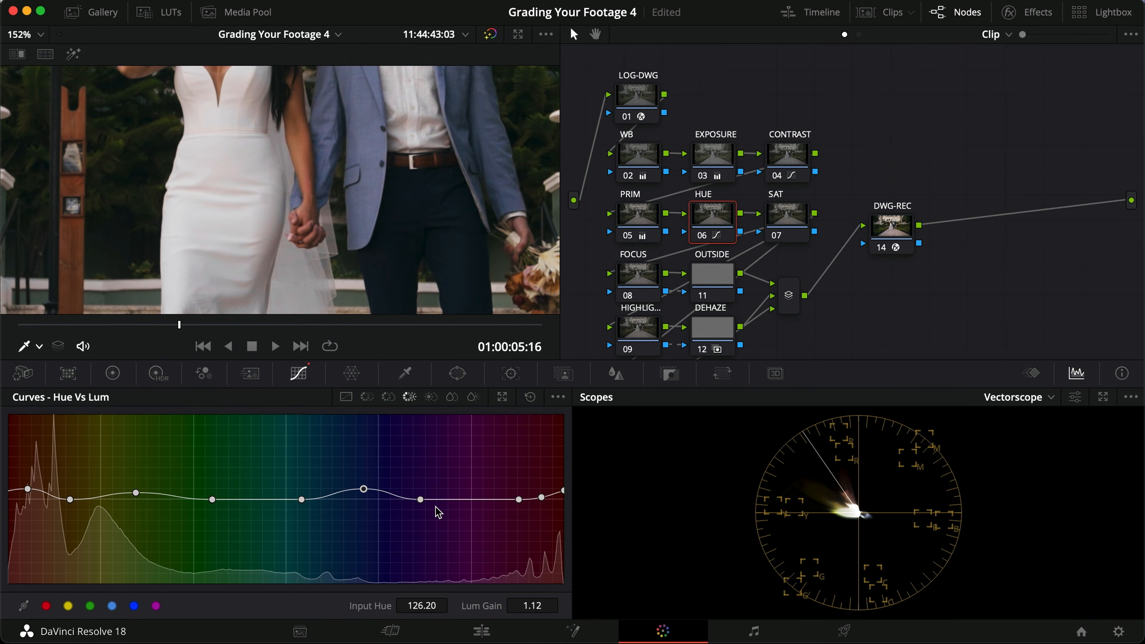
drag(420, 500, 451, 492)
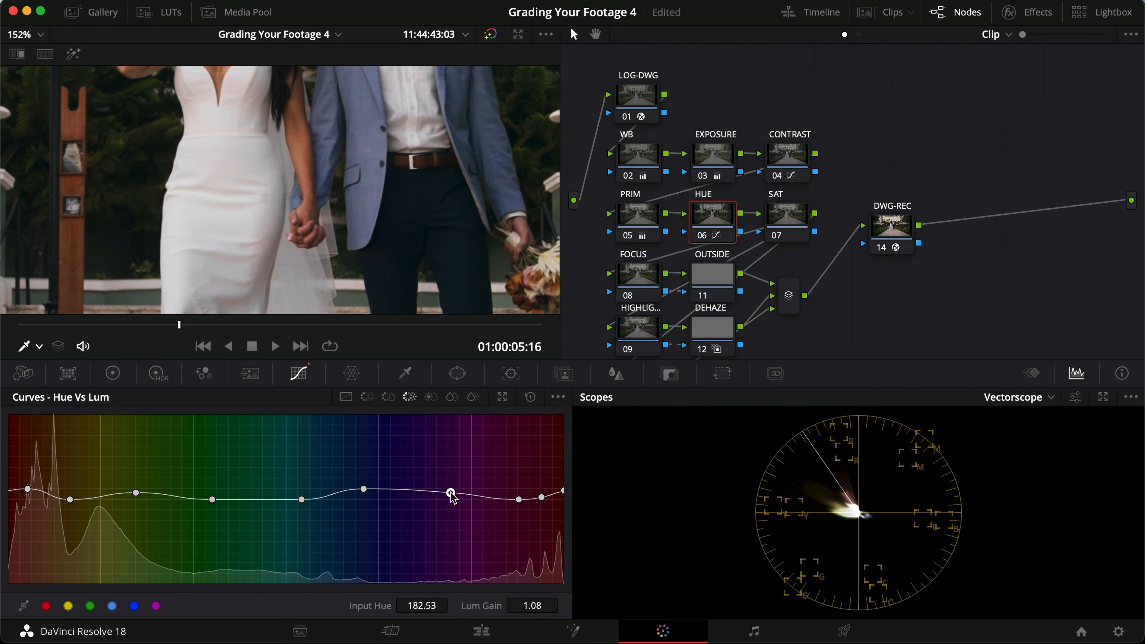
right_click(519, 500)
right_click(538, 498)
drag(451, 493, 469, 492)
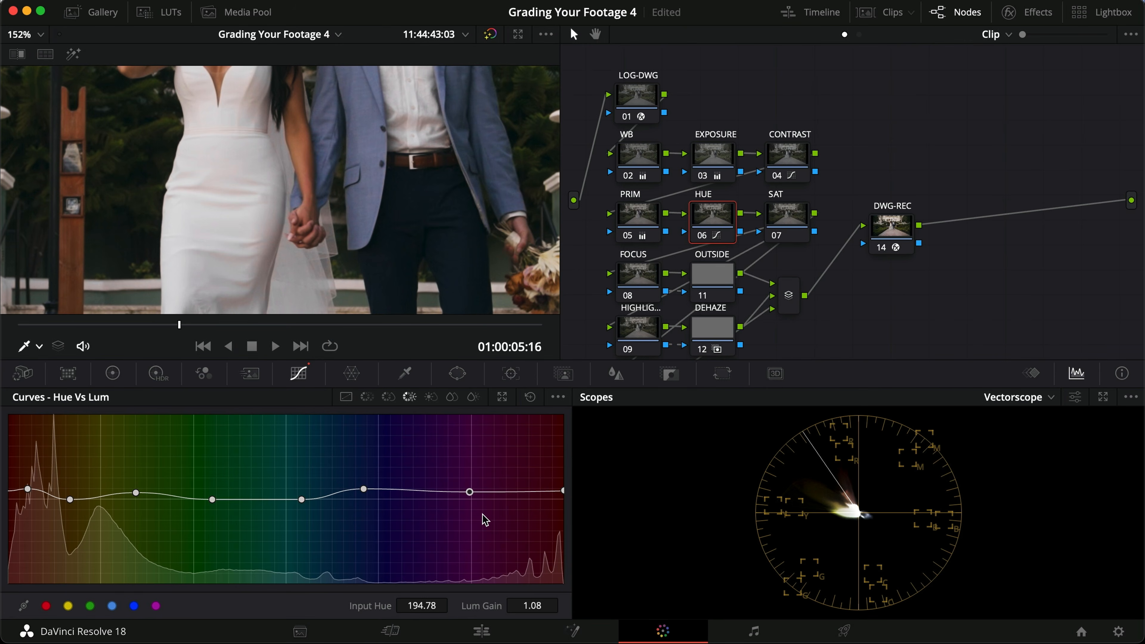
drag(469, 491, 474, 490)
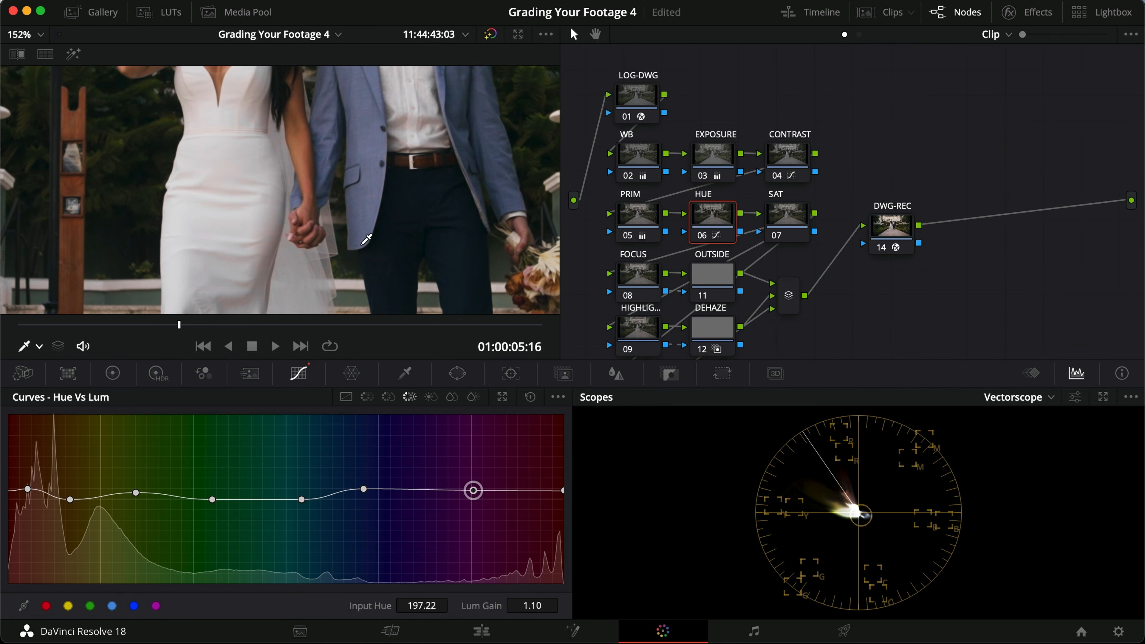
Step: Compare the brightened dress with the HUE node on and off, in the whole-frame viewer and full screen
scroll(345, 267, down, 3)
key(super+d)
key(super+d)
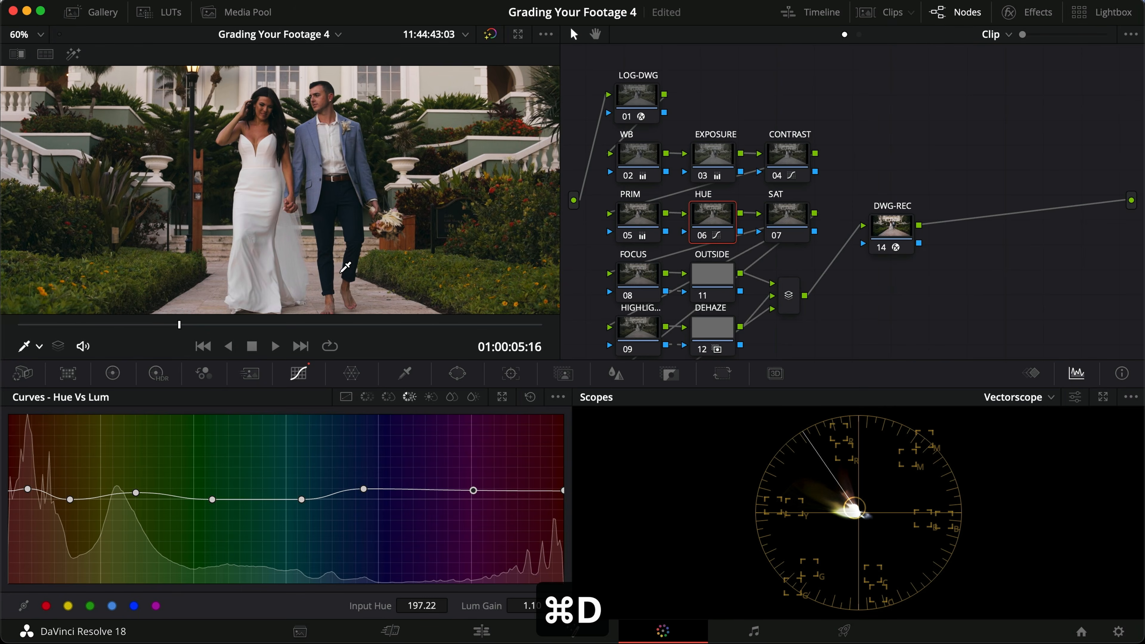
key(super+f)
key(super+d)
key(super+d)
key(super+d)
key(super+d)
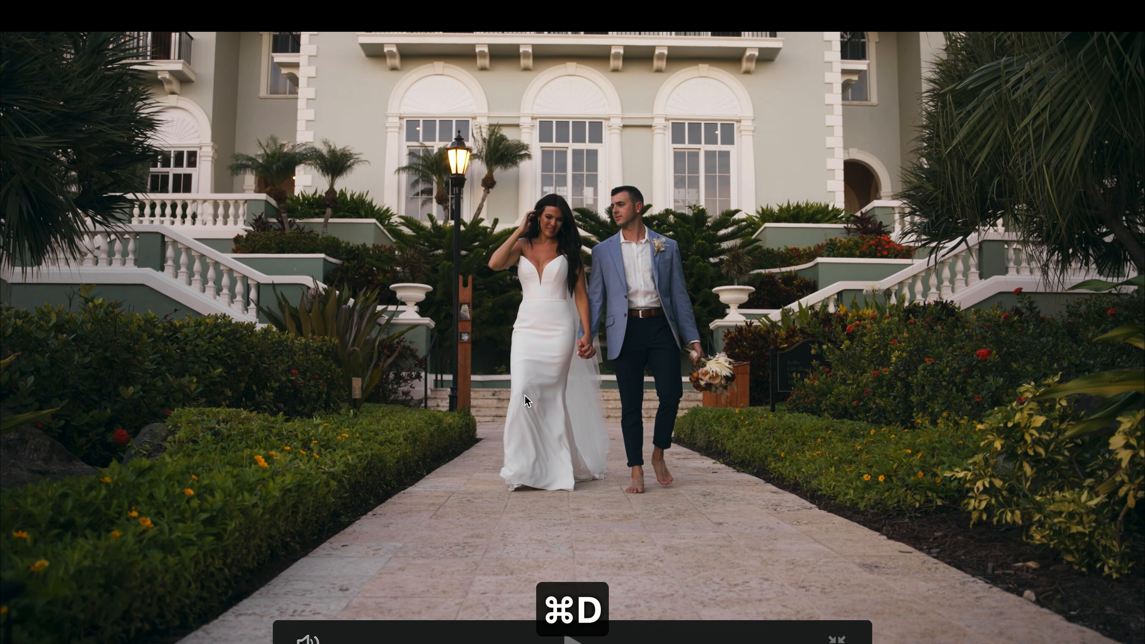
key(super+f)
Step: Delete the blue point from the Hue Vs Hue curve and compare the HUE node on and off
click(393, 397)
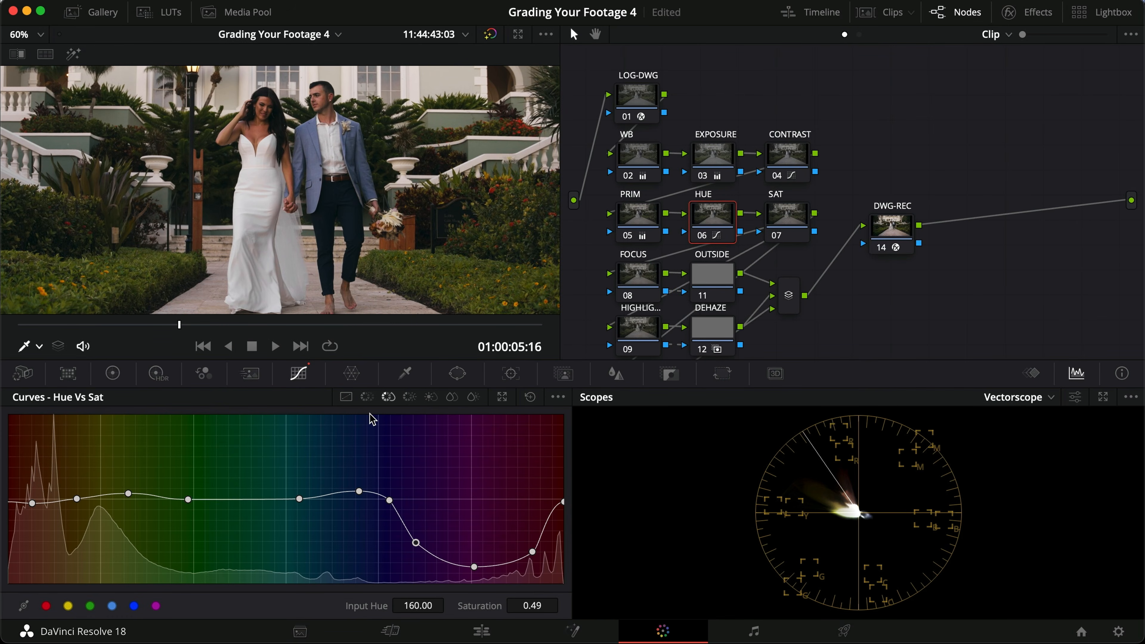
click(366, 397)
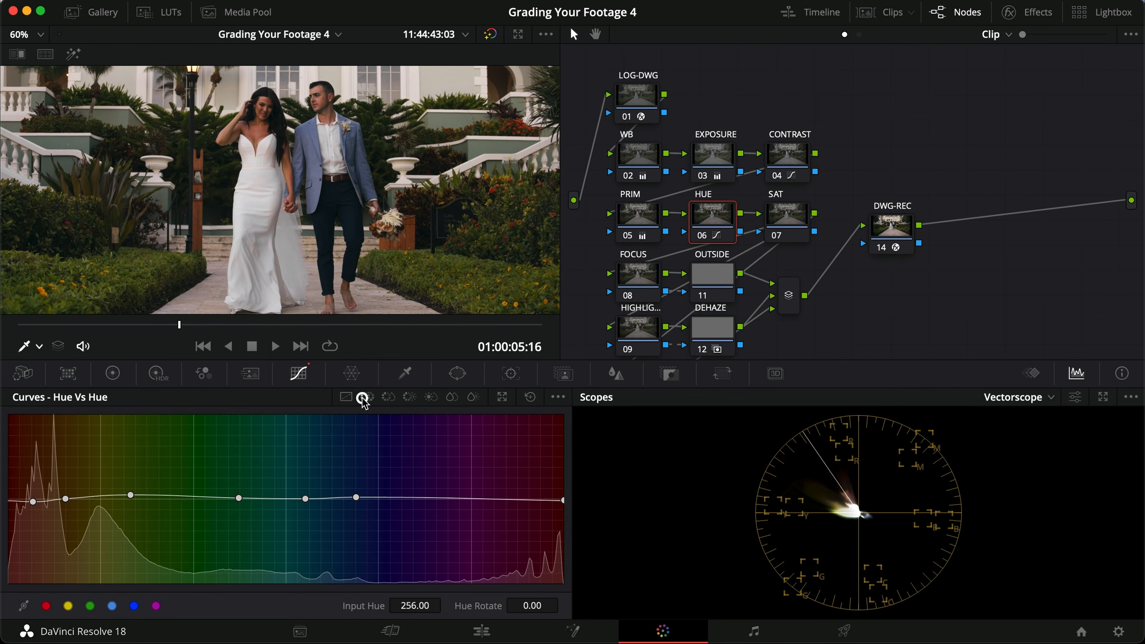
drag(356, 498, 361, 499)
right_click(360, 499)
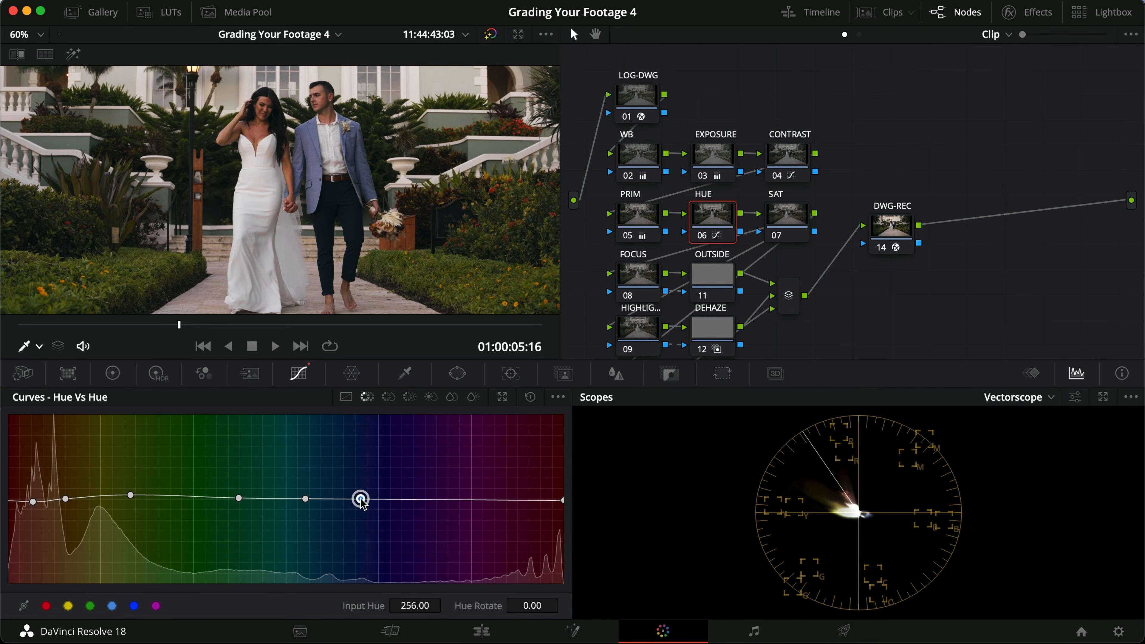
key(super+d)
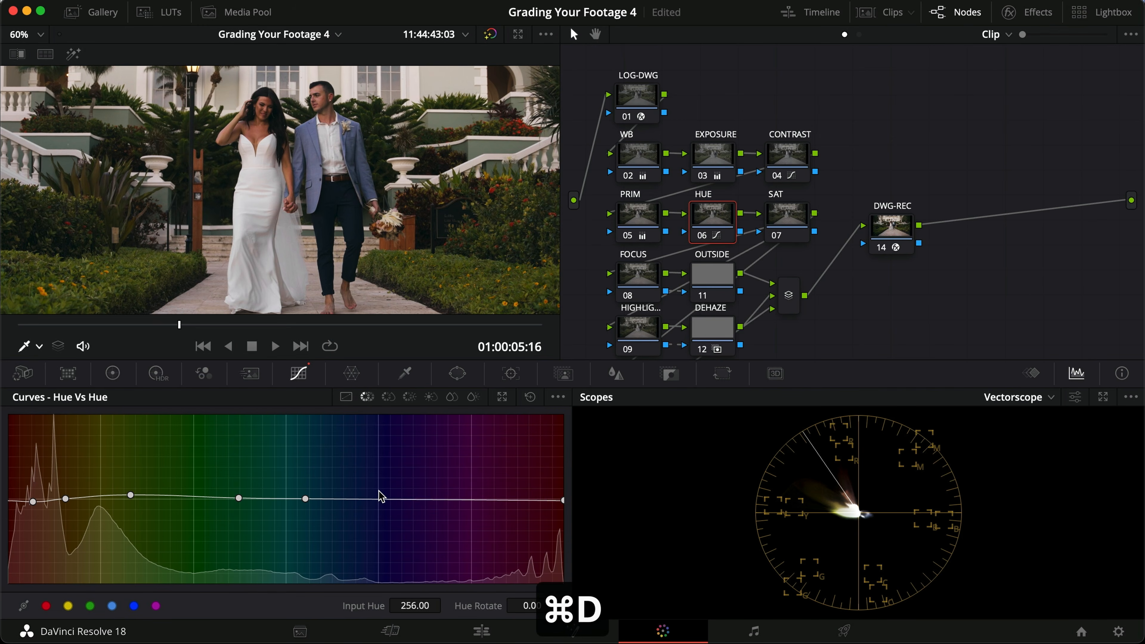
key(super+d)
key(super+d)
key(super+d)
Step: Delete the raised blue point on the Hue Vs Sat curve and save the project after comparing the HUE node on and off
click(389, 397)
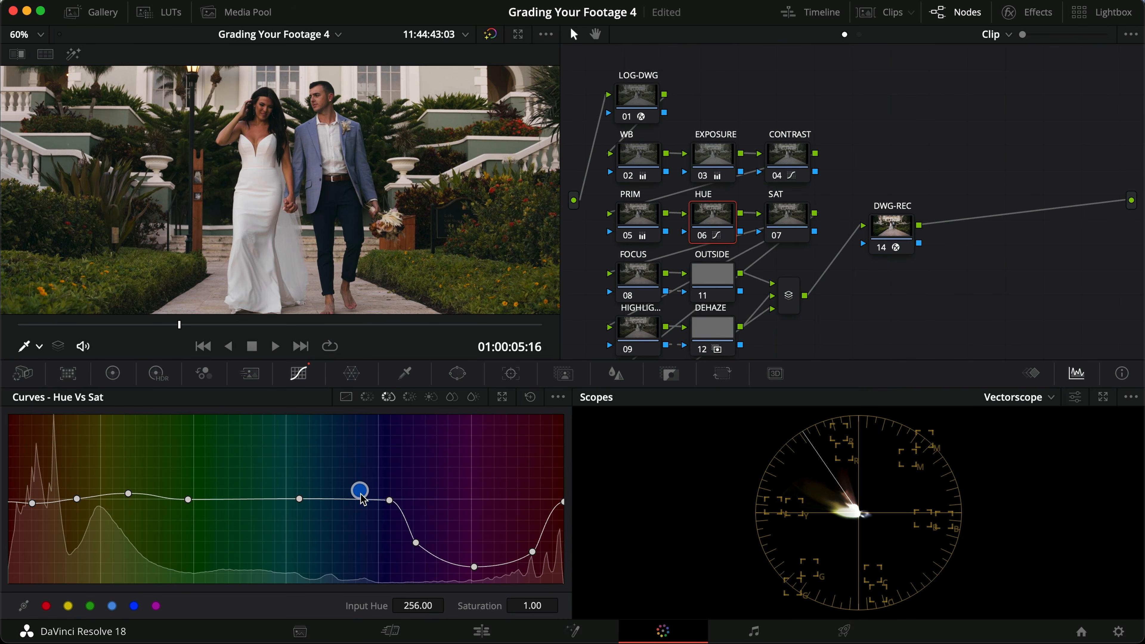
key(super+d)
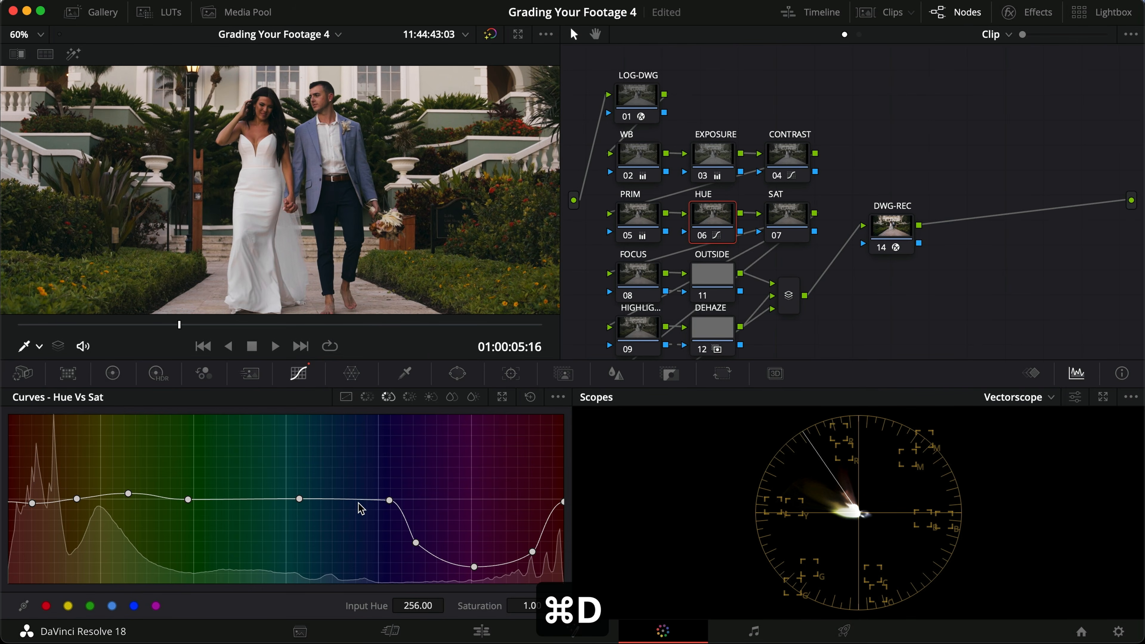
key(super+f)
key(super+d)
key(super+f)
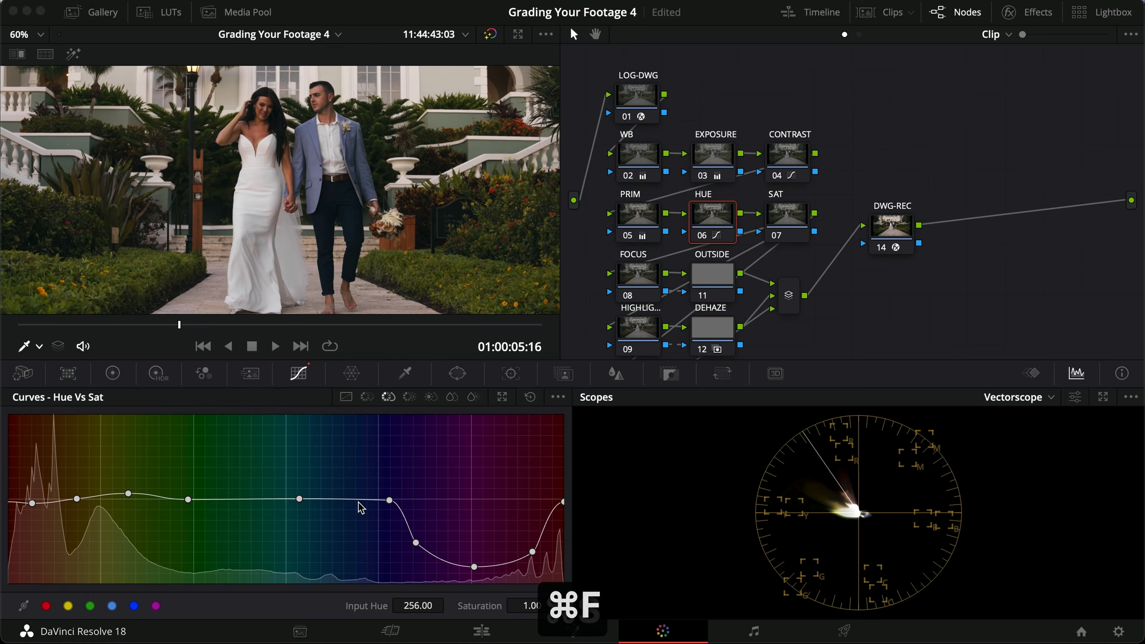
key(super+s)
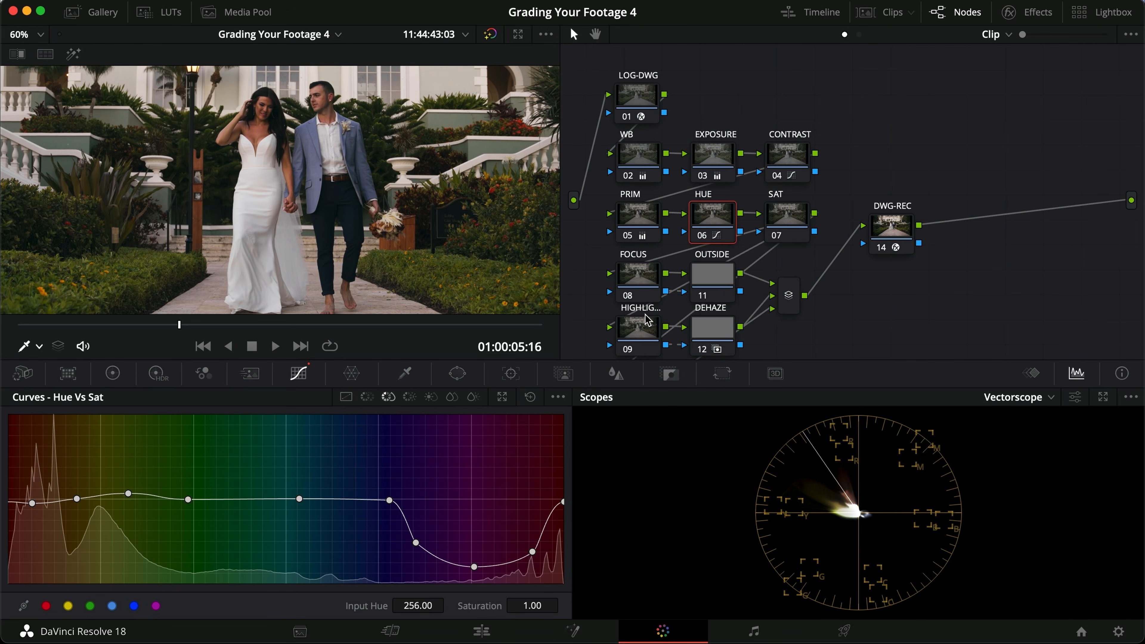
Step: On the SAT node, sample the groom's skin for the Sat Vs Lum curve and raise the point at input sat 0.03 to lum 1.02
click(790, 221)
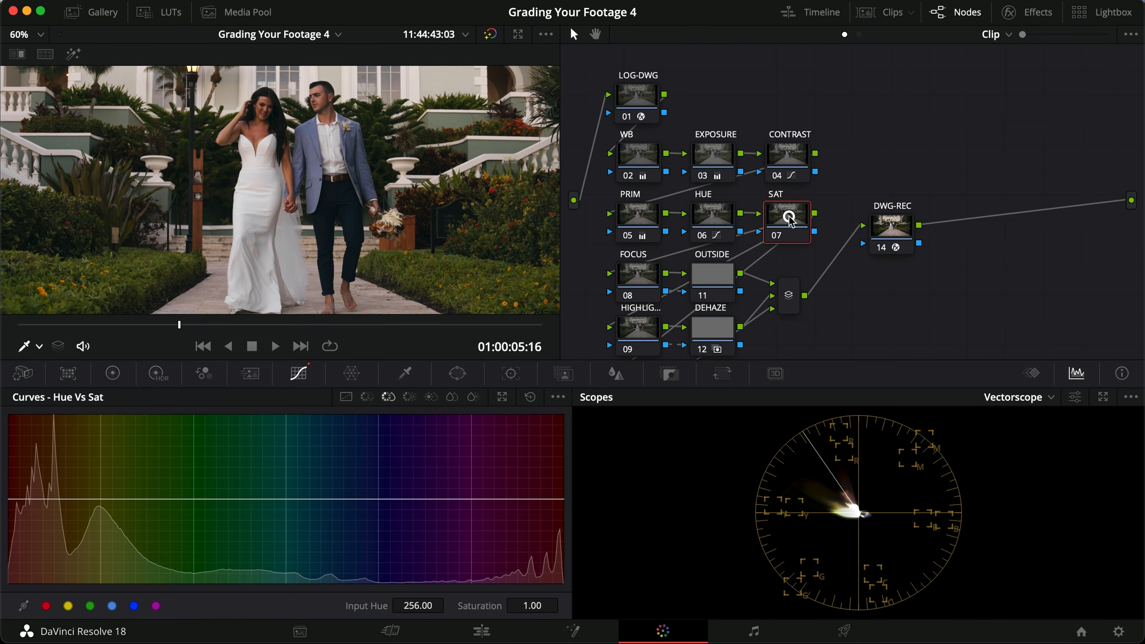
click(471, 397)
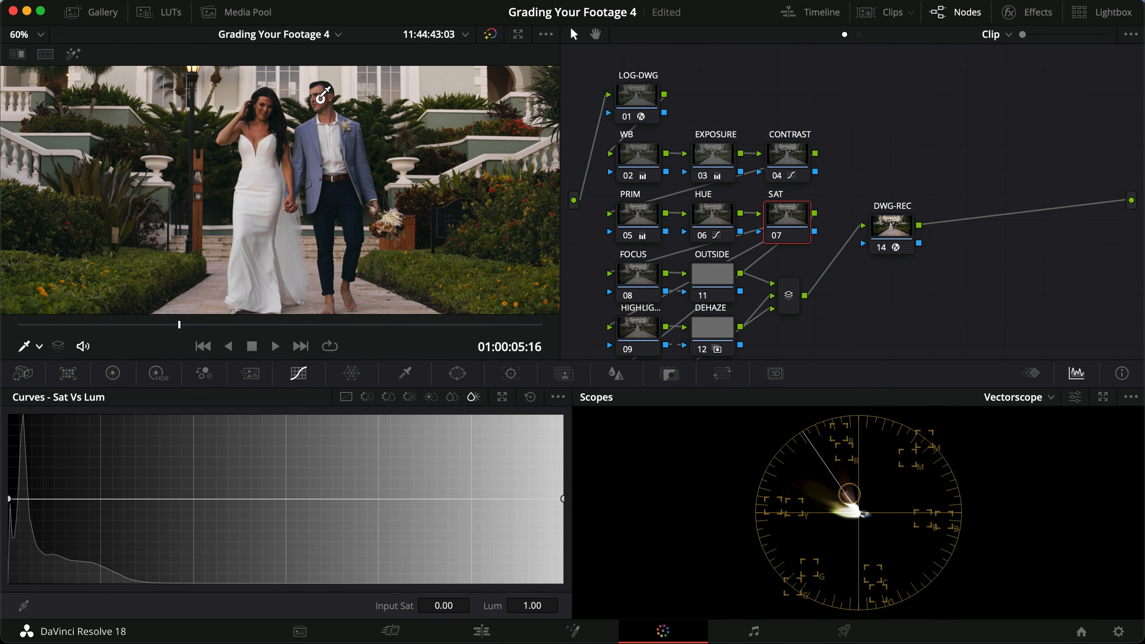
click(321, 109)
drag(42, 500, 43, 501)
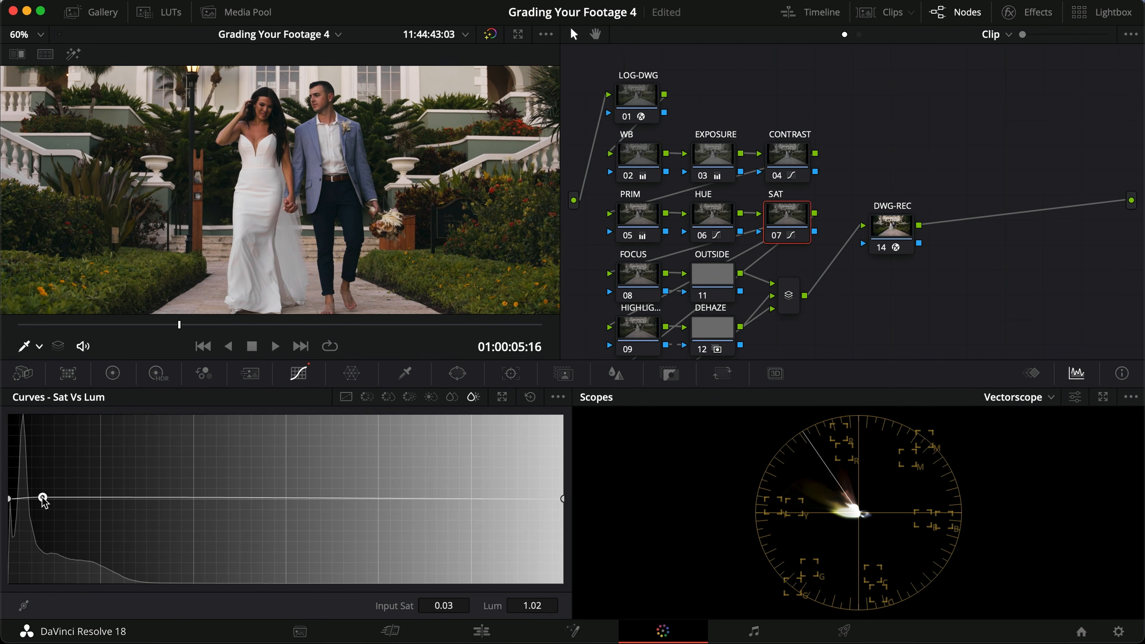
Step: Inspect the couple up close and lower the Sat Vs Lum curve's endpoint at input sat 0.00 to slightly below neutral luminance
scroll(333, 213, up, 5)
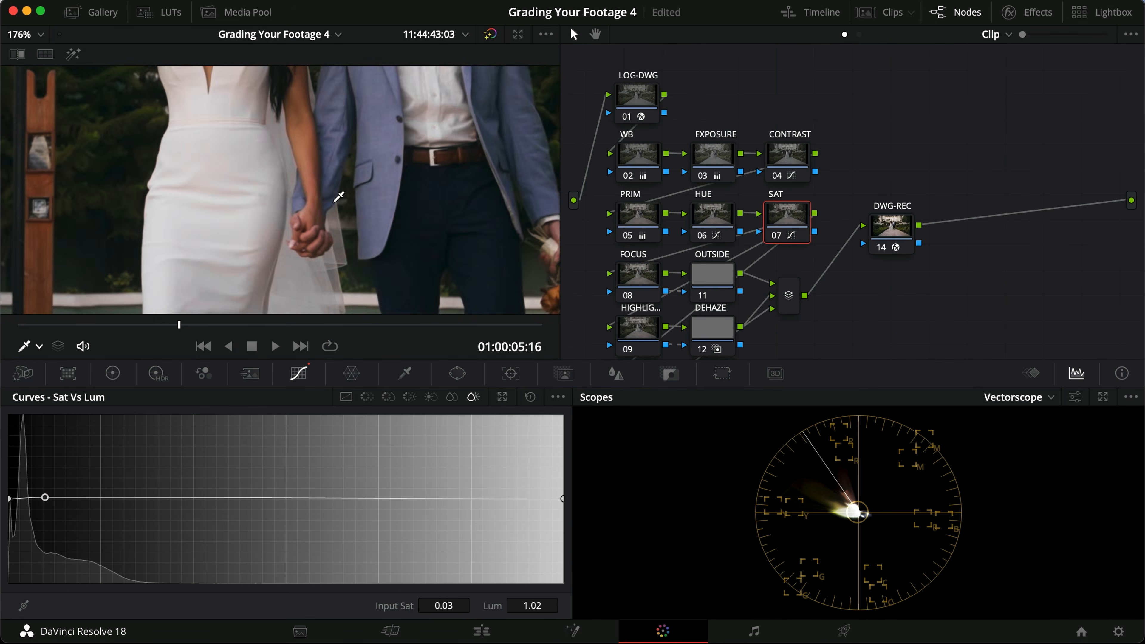
scroll(333, 213, down, 2)
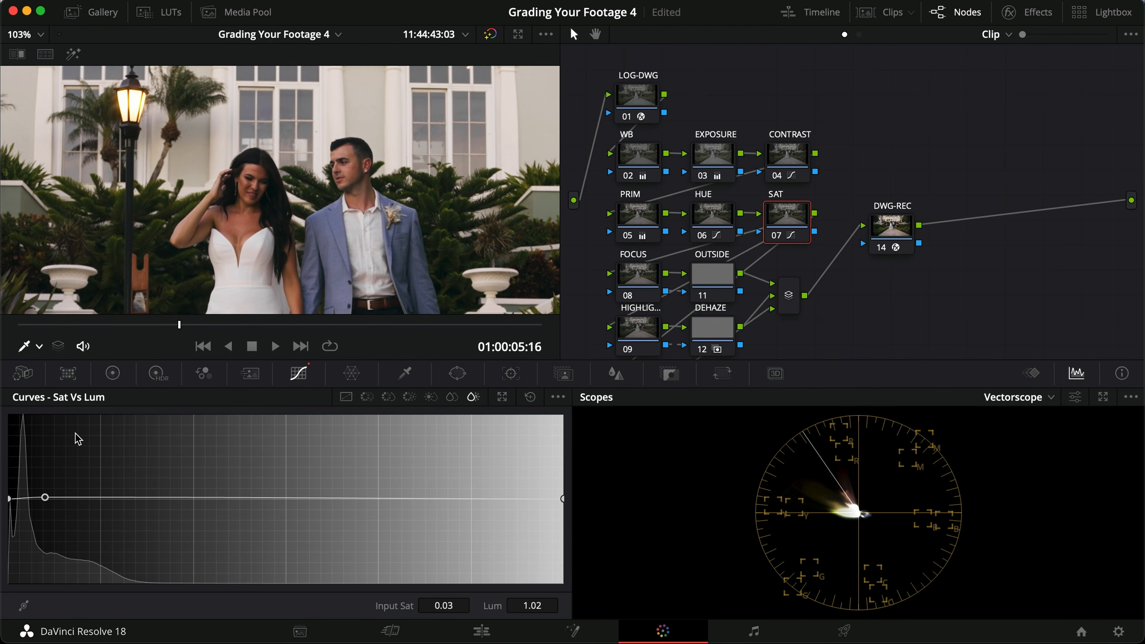
drag(47, 501, 10, 502)
Step: Compare the Sat Vs Lum adjustment with the SAT node on and off, in the viewer and full screen
key(super+d)
key(super+d)
key(super+d)
key(super+d)
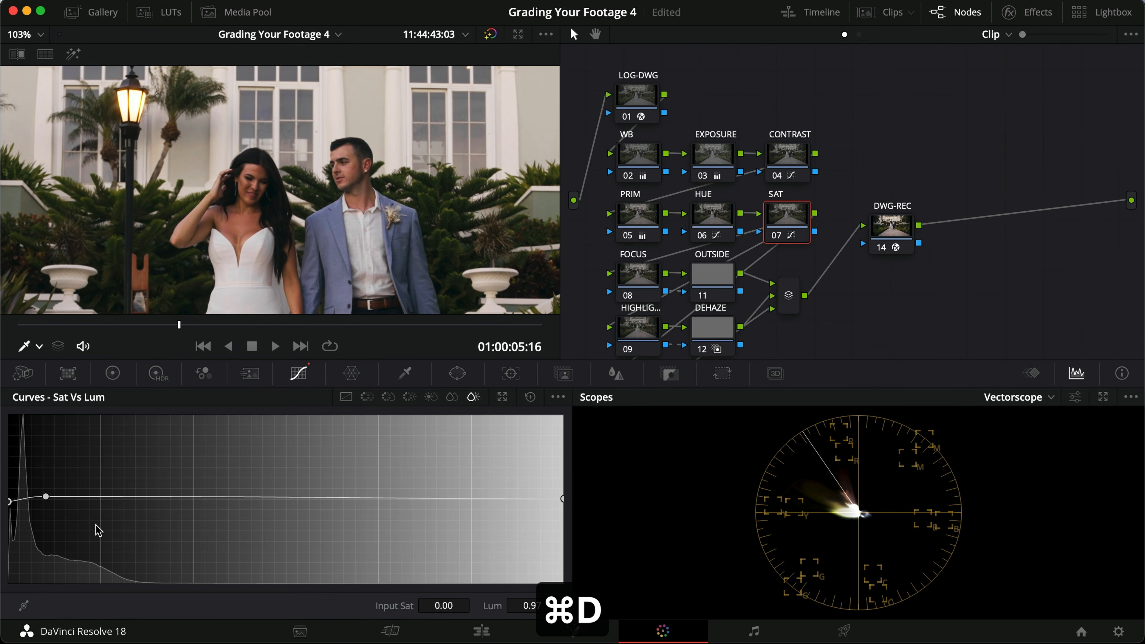
key(super+f)
key(super+d)
key(super+b)
key(super+d)
key(super+d)
key(super+d)
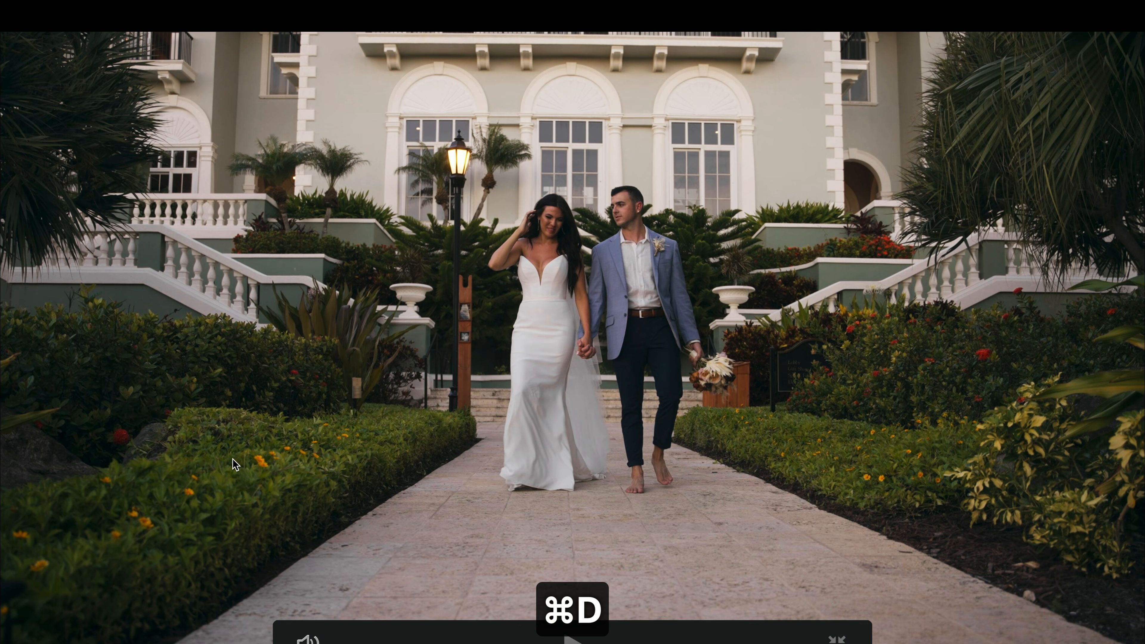
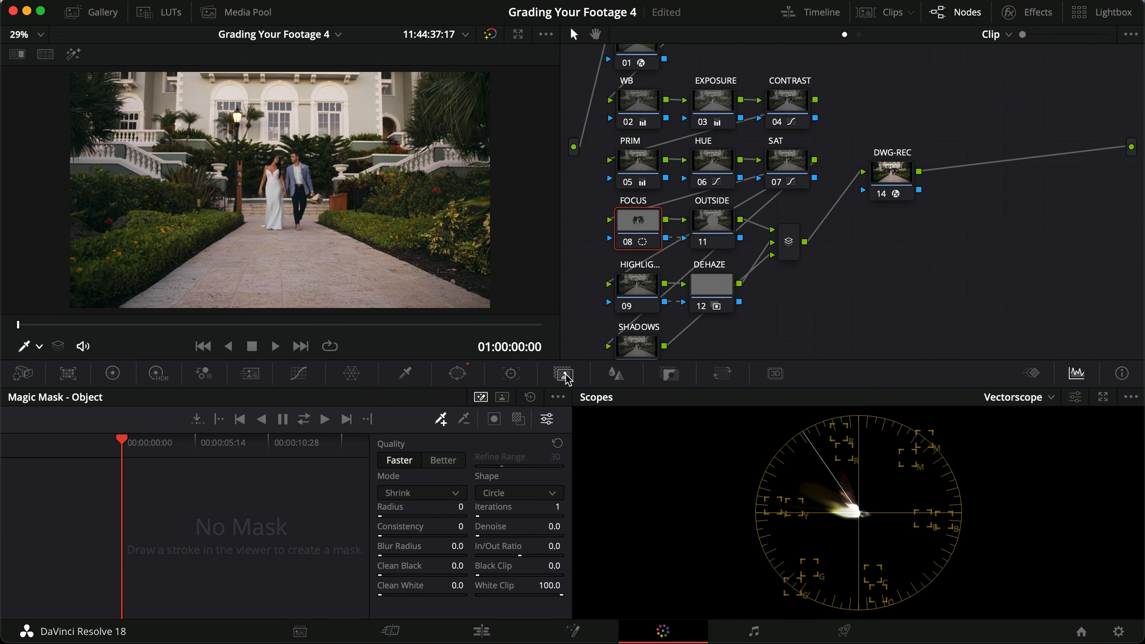
Step: Fit the FOCUS node's circular window tightly around the couple, with size about 26.6 and aspect about 29.9, and check its coverage with the highlight view
click(459, 374)
mouse_move(351, 203)
mouse_down()
mouse_move(331, 191)
mouse_move(363, 191)
mouse_up()
drag(283, 122, 286, 130)
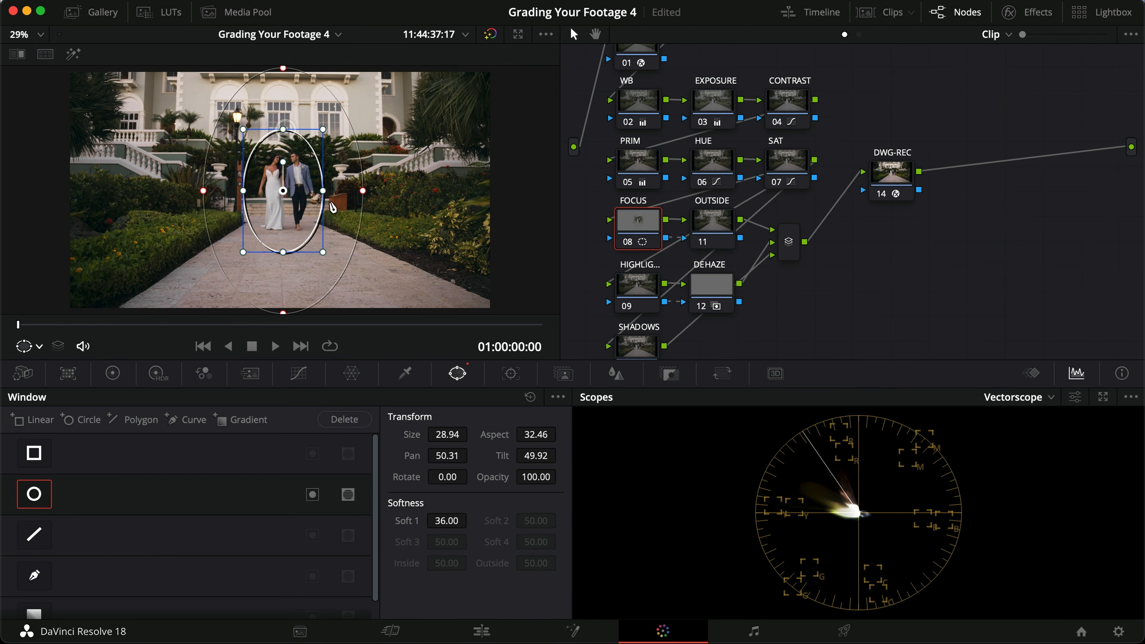
drag(310, 199, 311, 200)
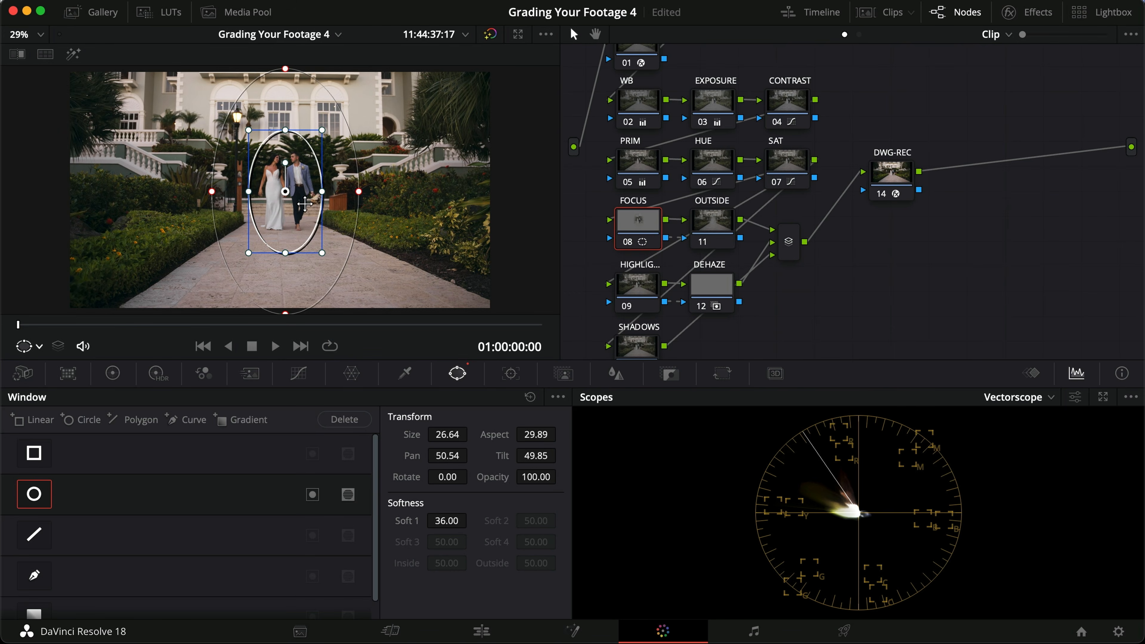
key(shift+h)
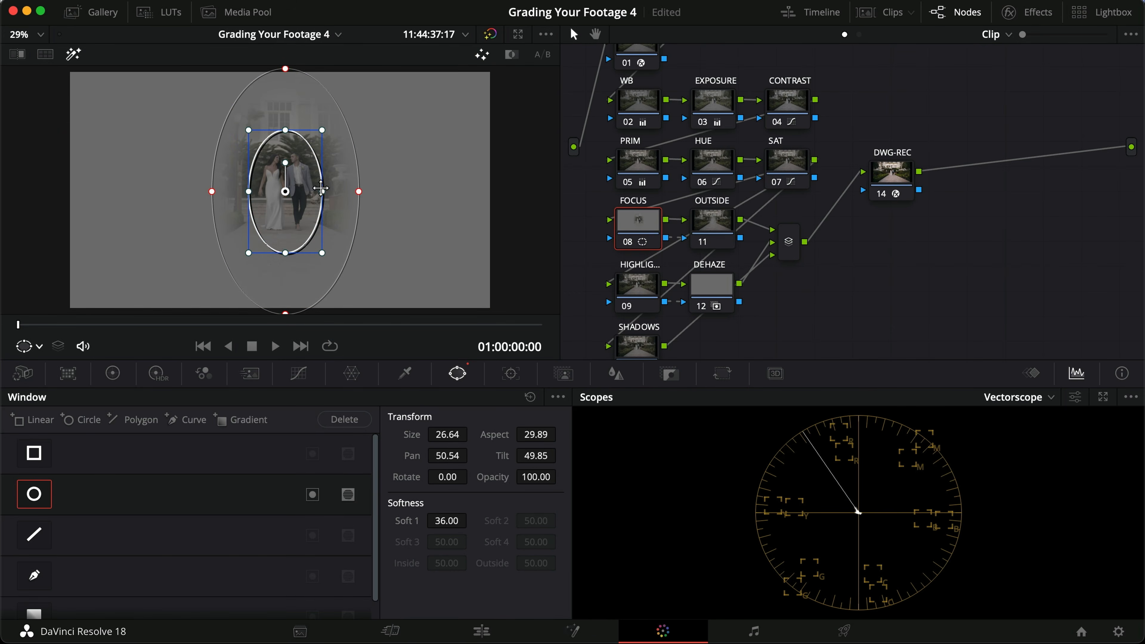
key(shift+h)
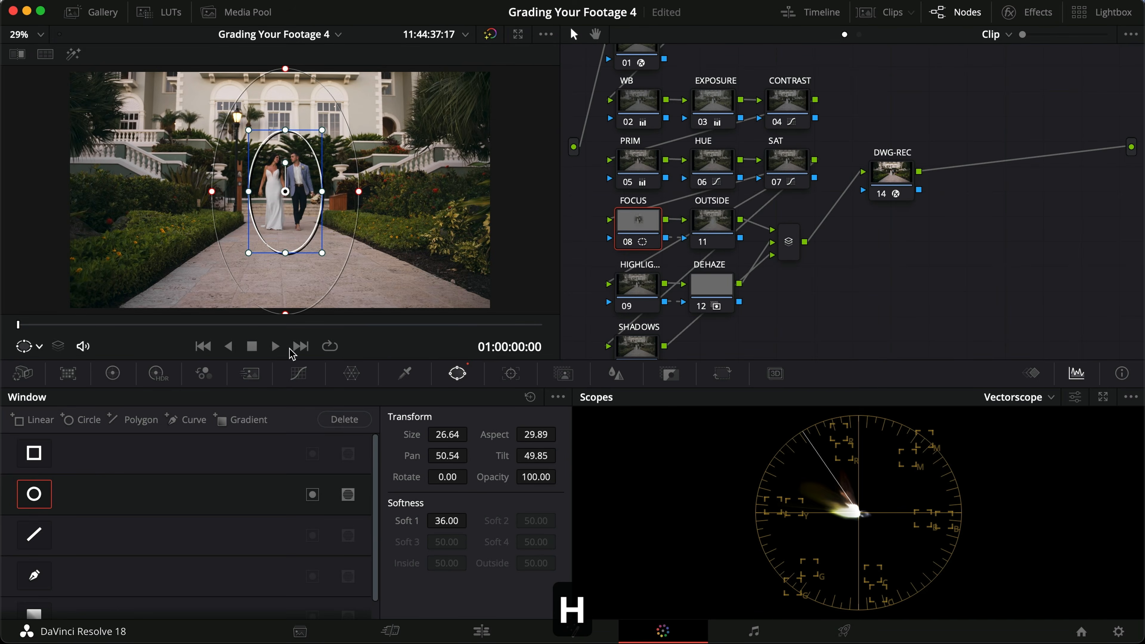
Step: Add a gentle S-shaped contrast curve on the FOCUS node with one shadow and one highlight point, and compare it on and off
click(298, 373)
click(345, 398)
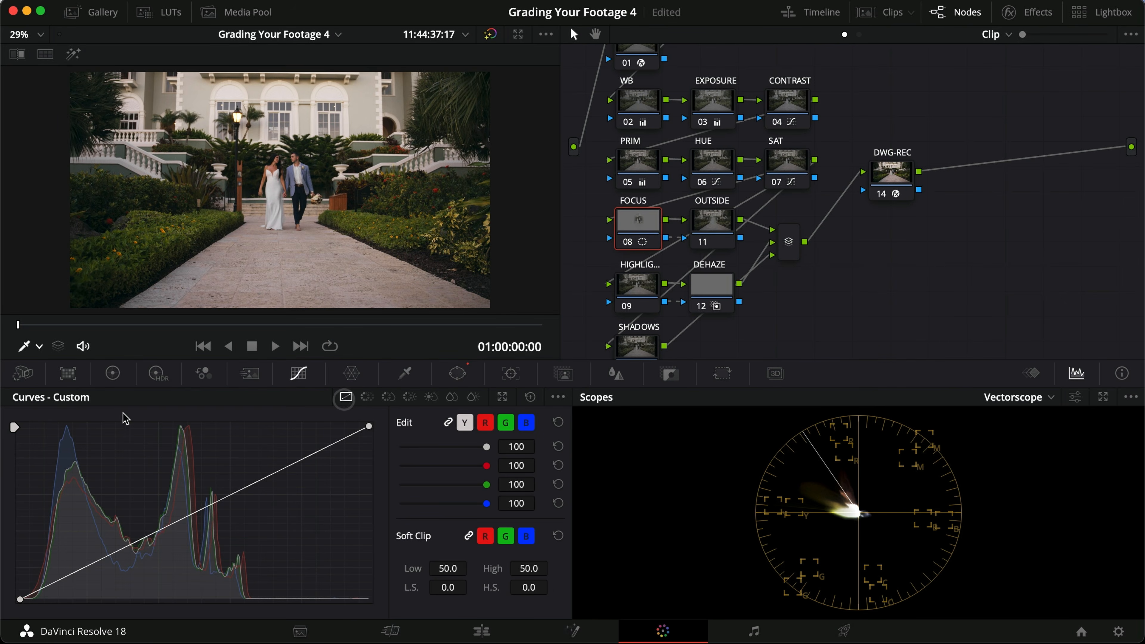
click(111, 560)
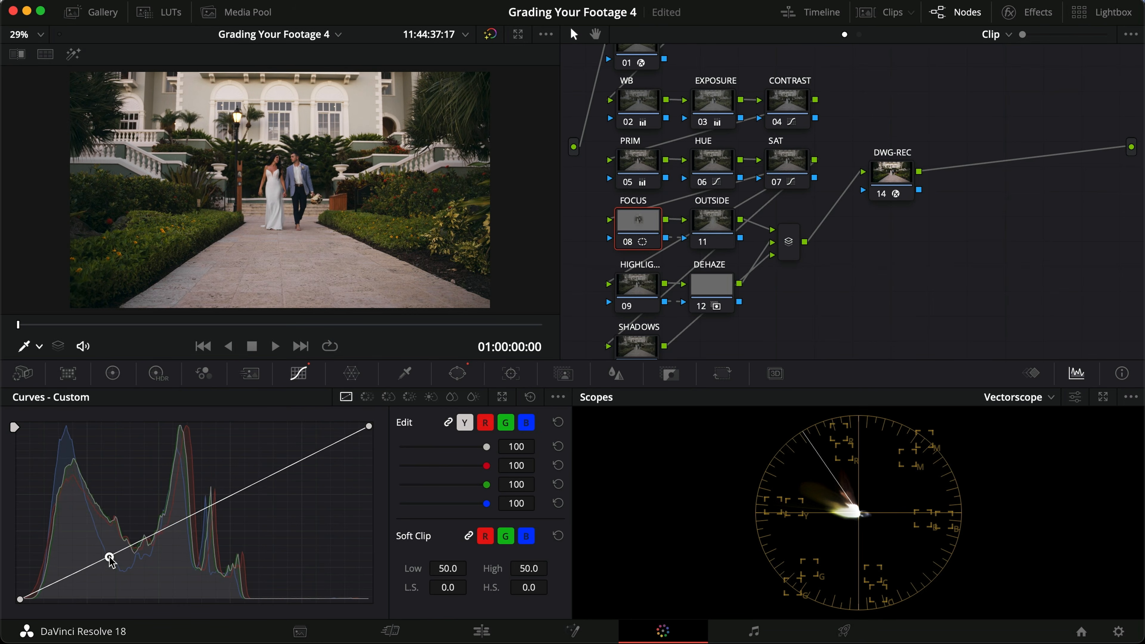
drag(281, 469, 282, 463)
key(super+d)
key(super+d)
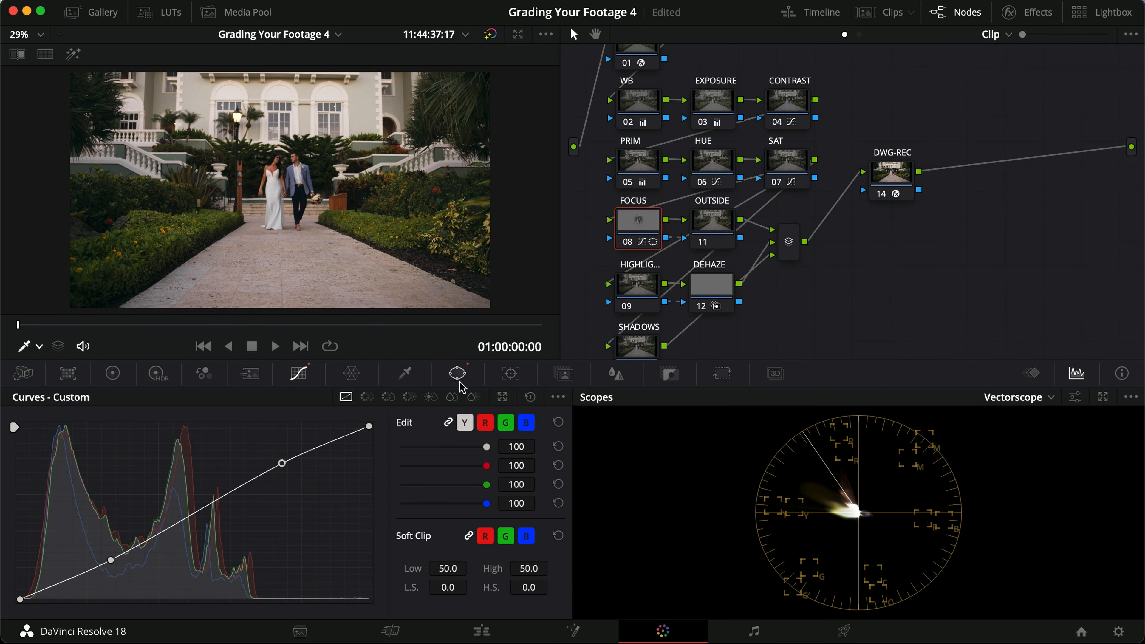
Step: Check the circular window against the couple's movement from the clip's start and switch the window tracker to Frame mode
click(463, 374)
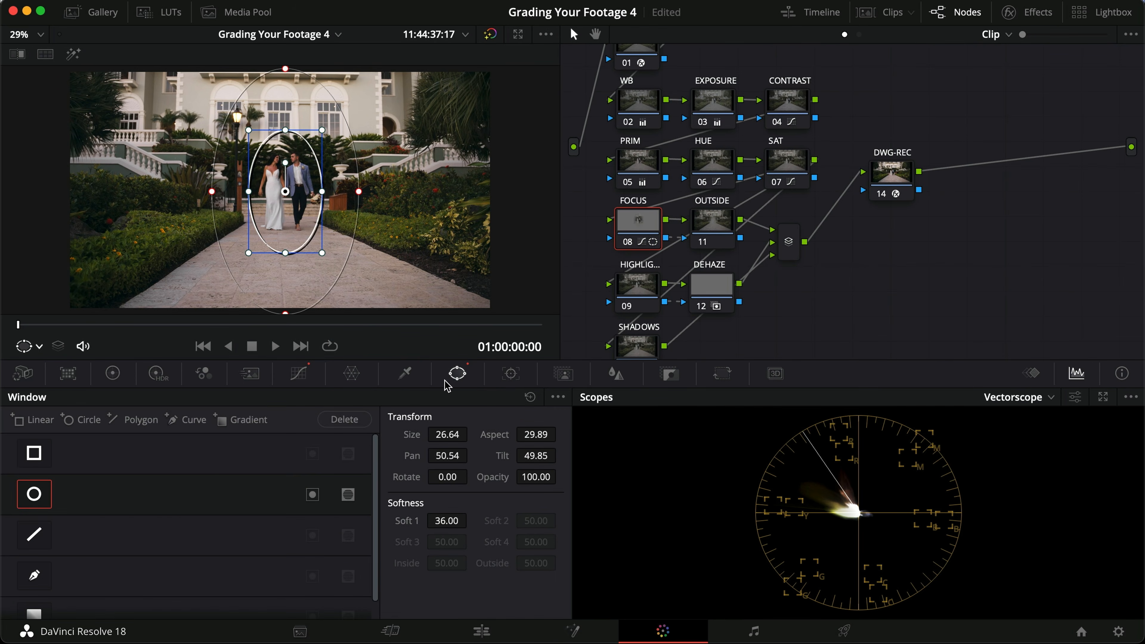
drag(214, 325, 50, 333)
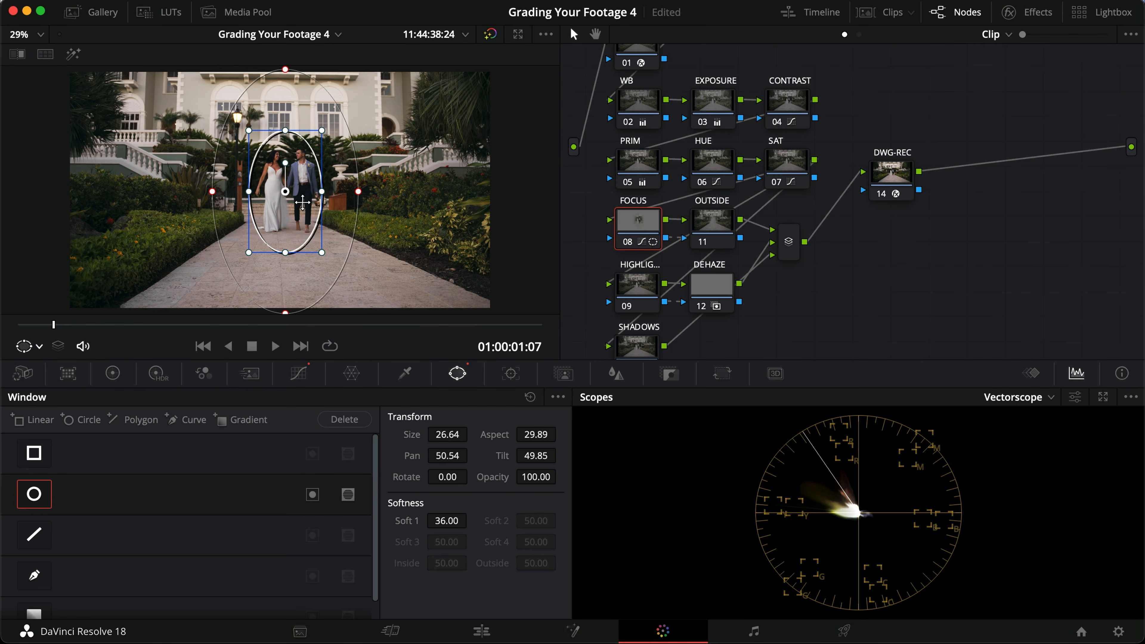
drag(41, 327, 11, 342)
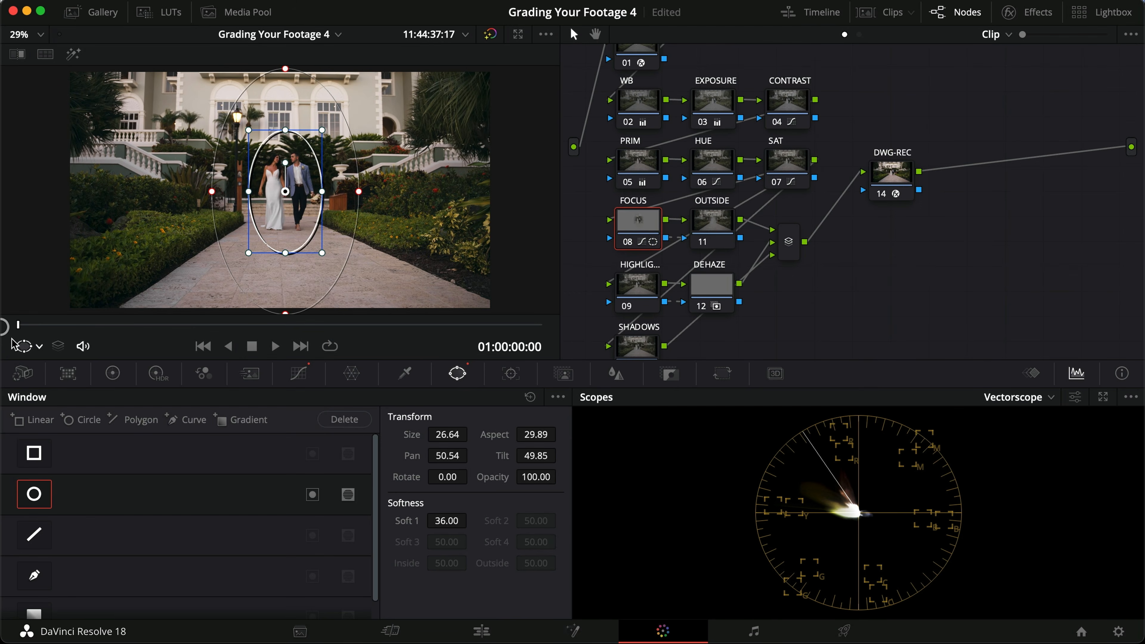
click(511, 373)
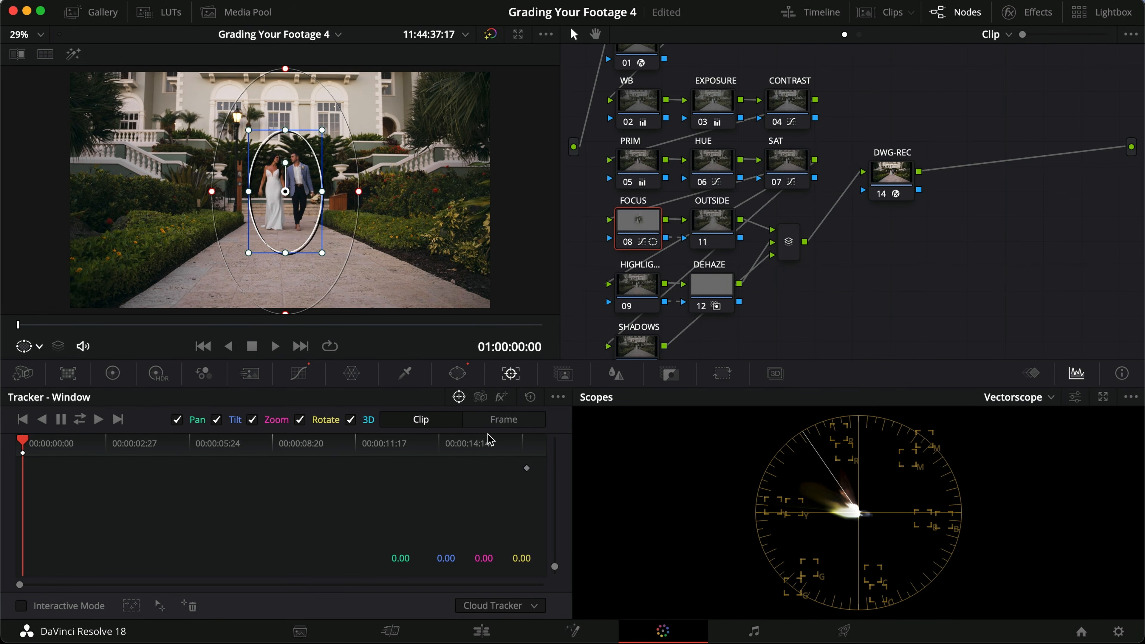
click(501, 424)
Step: At 01:00:10:17, enlarge the window around the couple and adjust its outer softness, comparing the FOCUS node on and off
drag(51, 328, 327, 345)
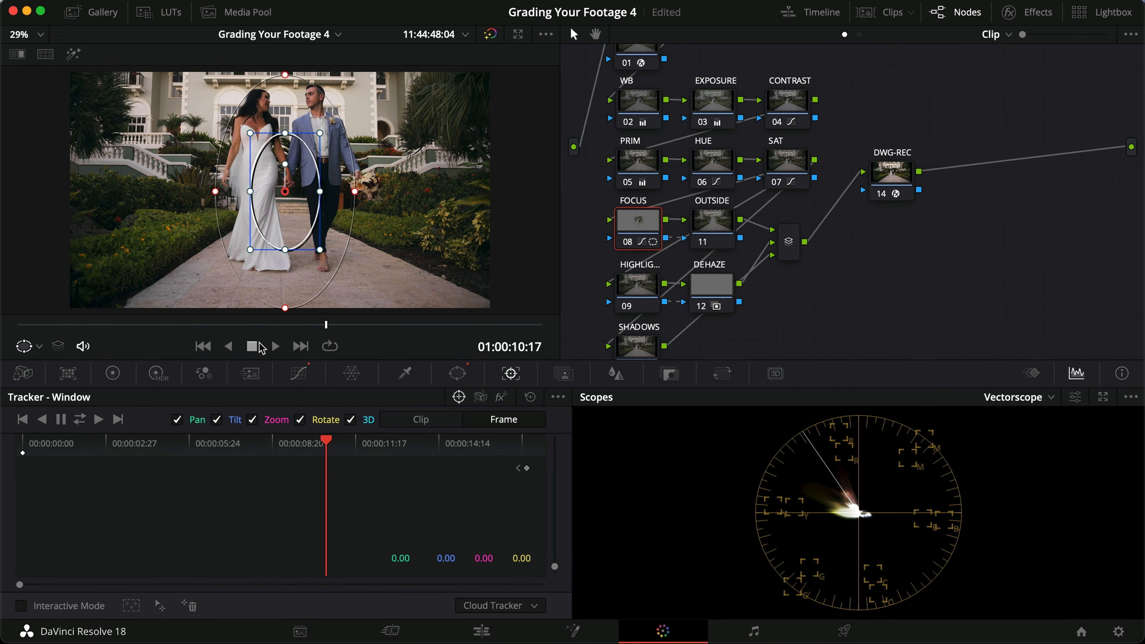
drag(323, 135, 378, 93)
drag(398, 191, 428, 195)
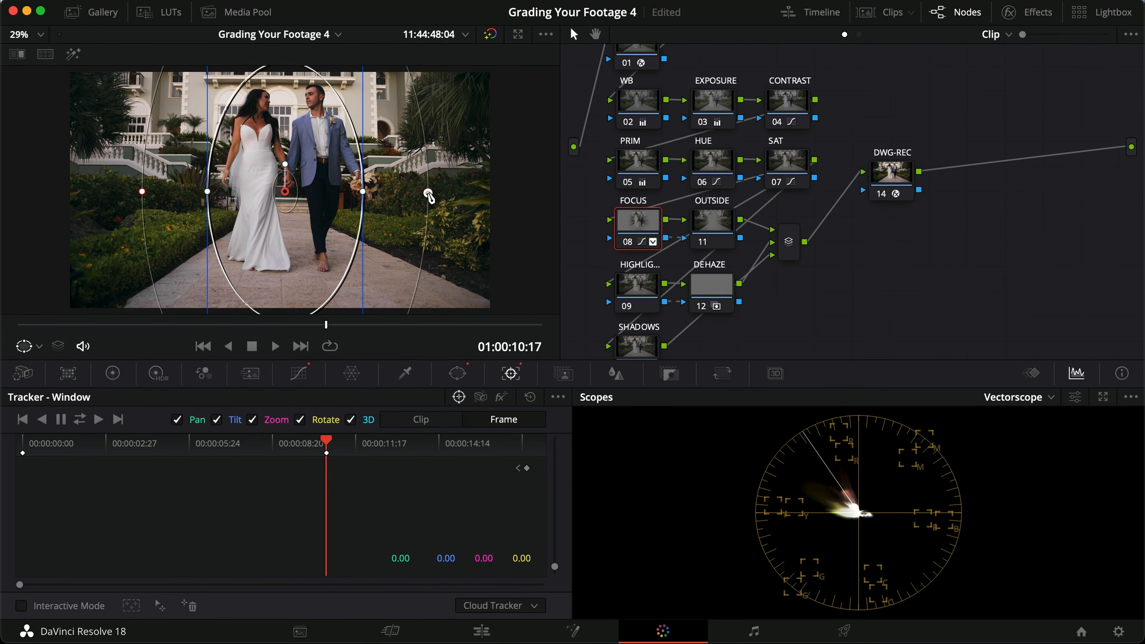
scroll(283, 232, down, 1)
scroll(283, 233, up, 1)
key(super+d)
key(super+d)
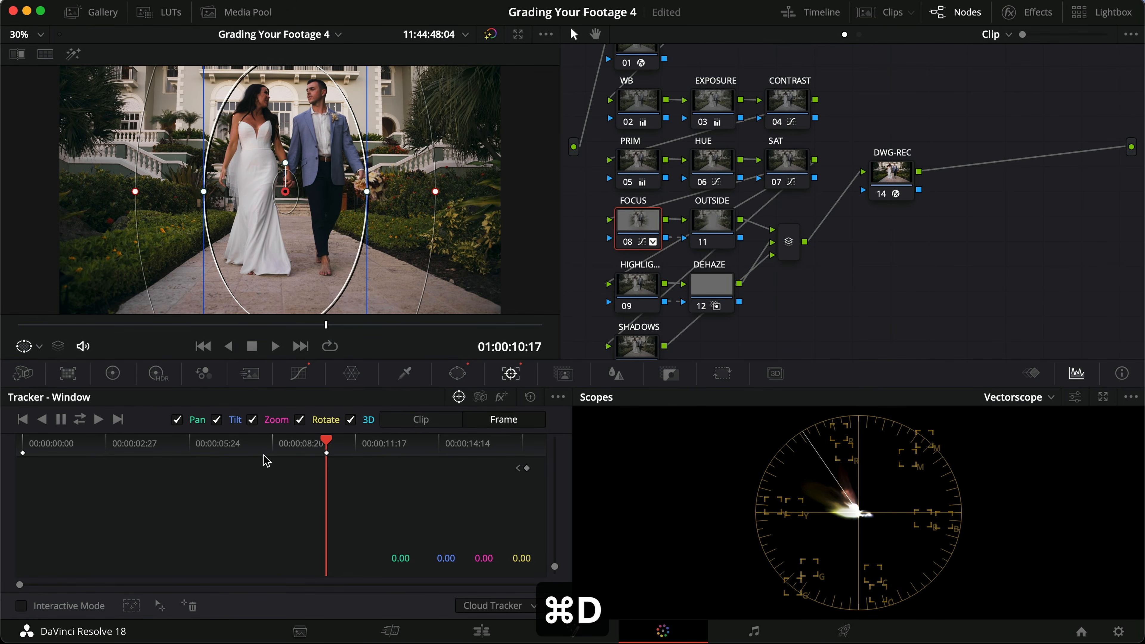
Step: Play the clip from the start to 01:00:05:03 and shrink the window slightly around the couple there
drag(246, 450, 5, 450)
key(space)
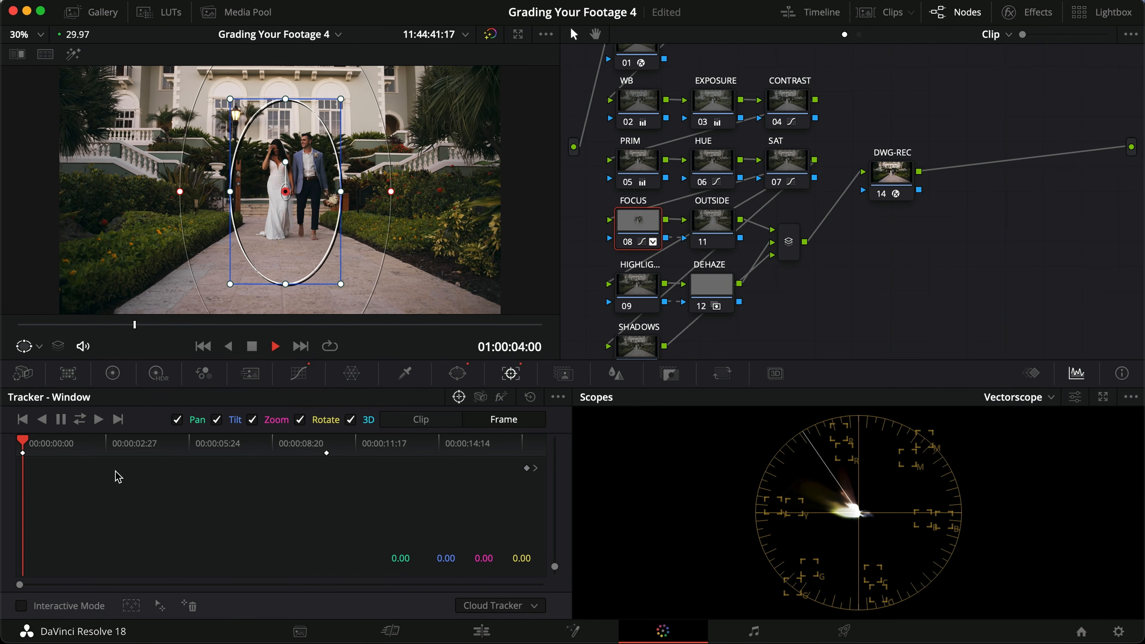
key(space)
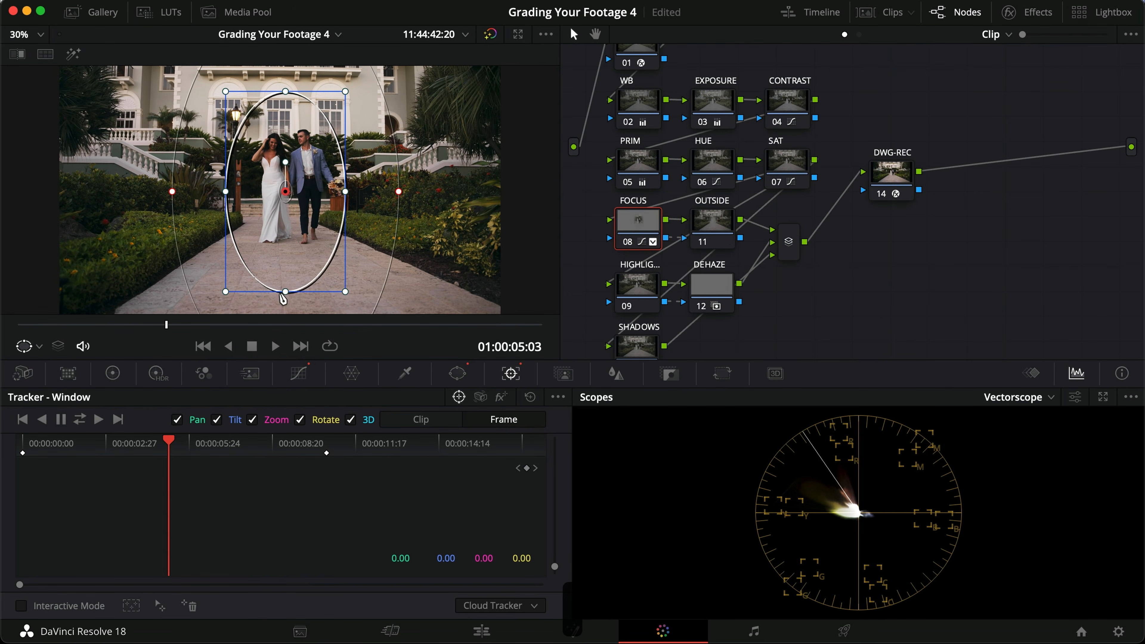
drag(346, 92, 338, 107)
Step: Play the clip from the start to check the keyframed window follows the couple, and save the project
key(Home)
key(space)
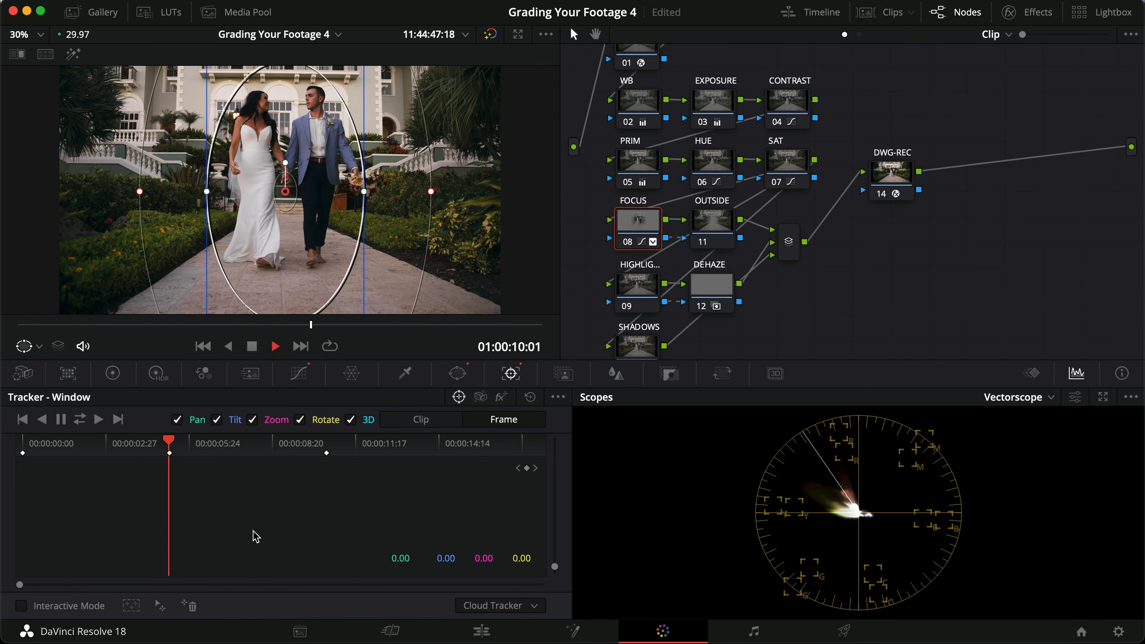
key(space)
key(super+s)
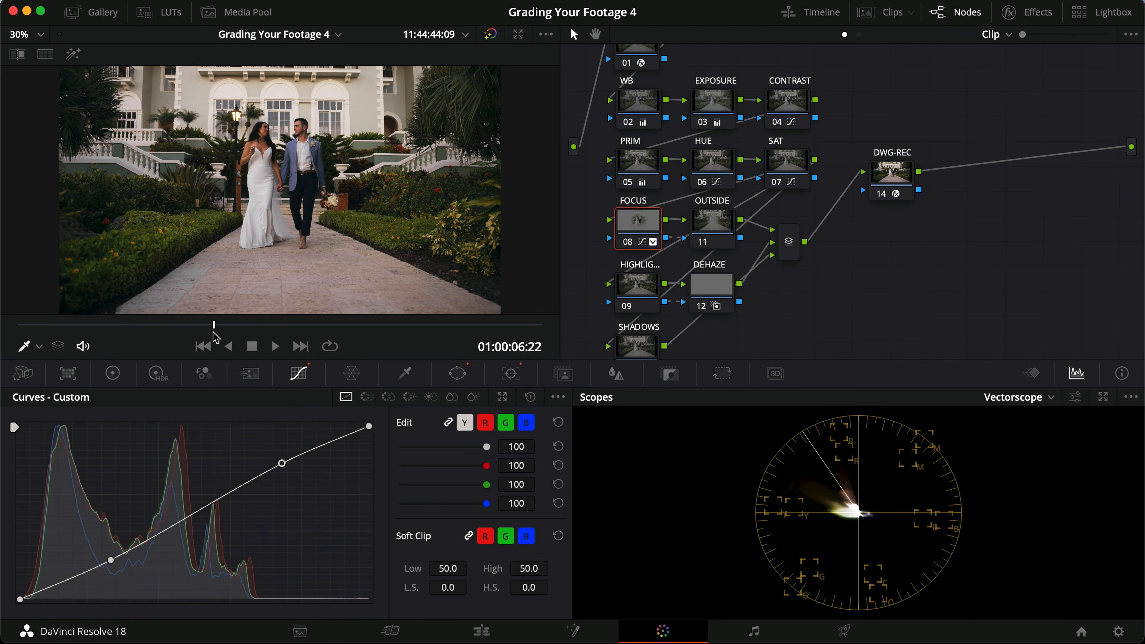
Step: Inspect the couple up close at 01:00:09:15 and slightly strengthen the FOCUS node's S-curve, comparing the node on and off
drag(221, 325, 226, 325)
scroll(306, 202, up, 5)
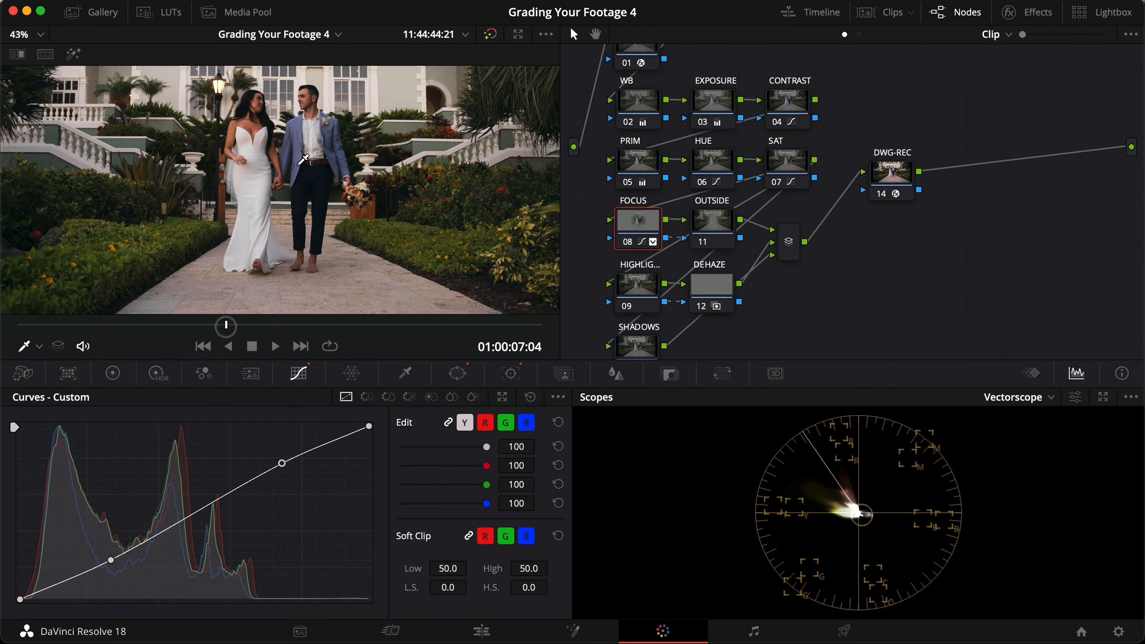
drag(246, 324, 295, 324)
key(super+d)
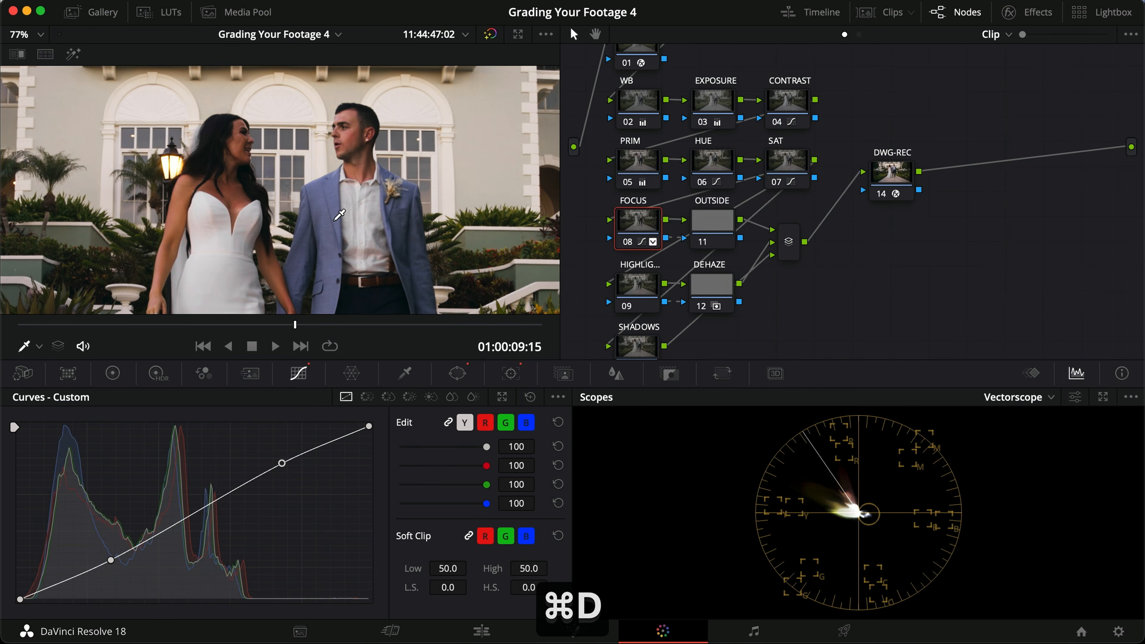
key(super+d)
key(super+d)
drag(277, 467, 281, 460)
drag(111, 560, 112, 568)
key(super+d)
key(super+d)
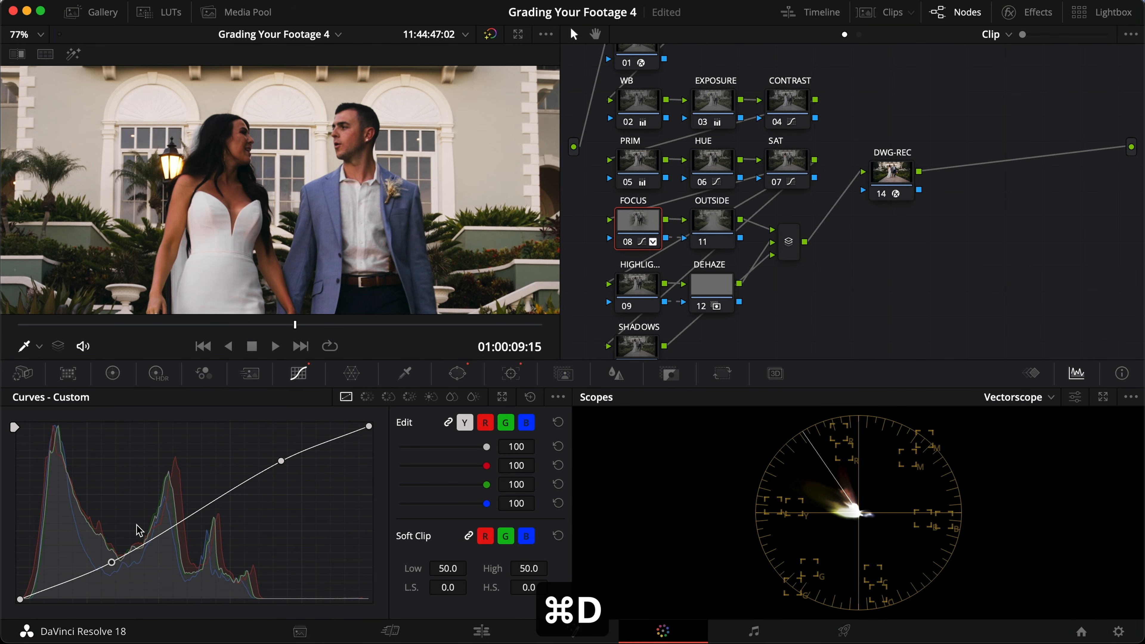
Step: Switch the scope to Waveform and set the FOCUS node's gamma to 0.02 and lift to -0.01
click(112, 373)
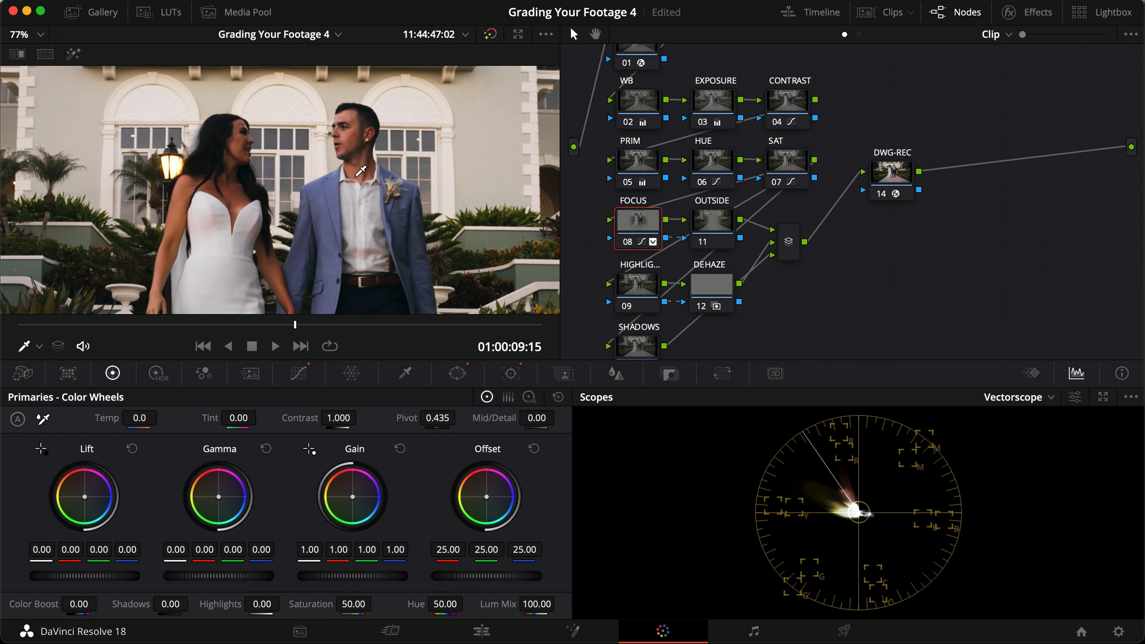
click(1035, 397)
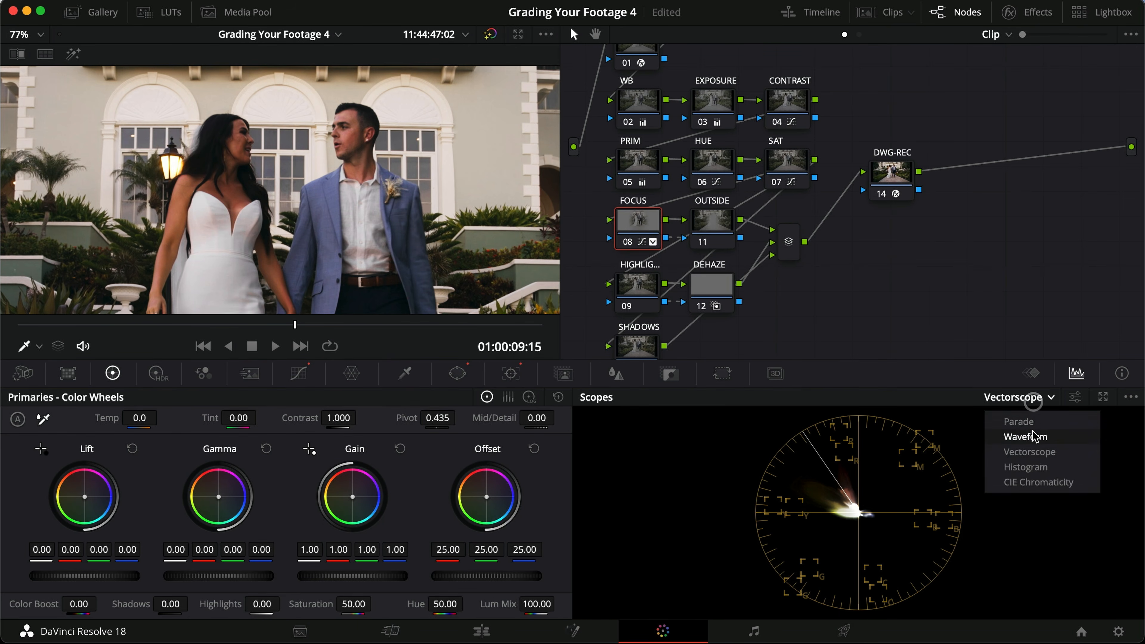
click(1033, 437)
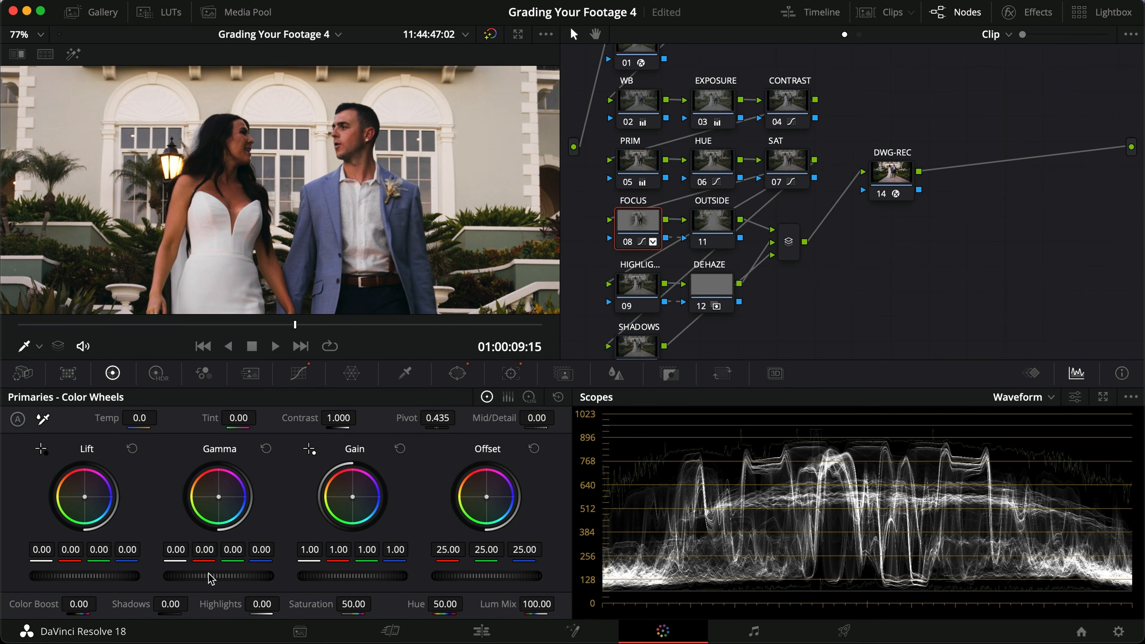
drag(210, 577, 344, 580)
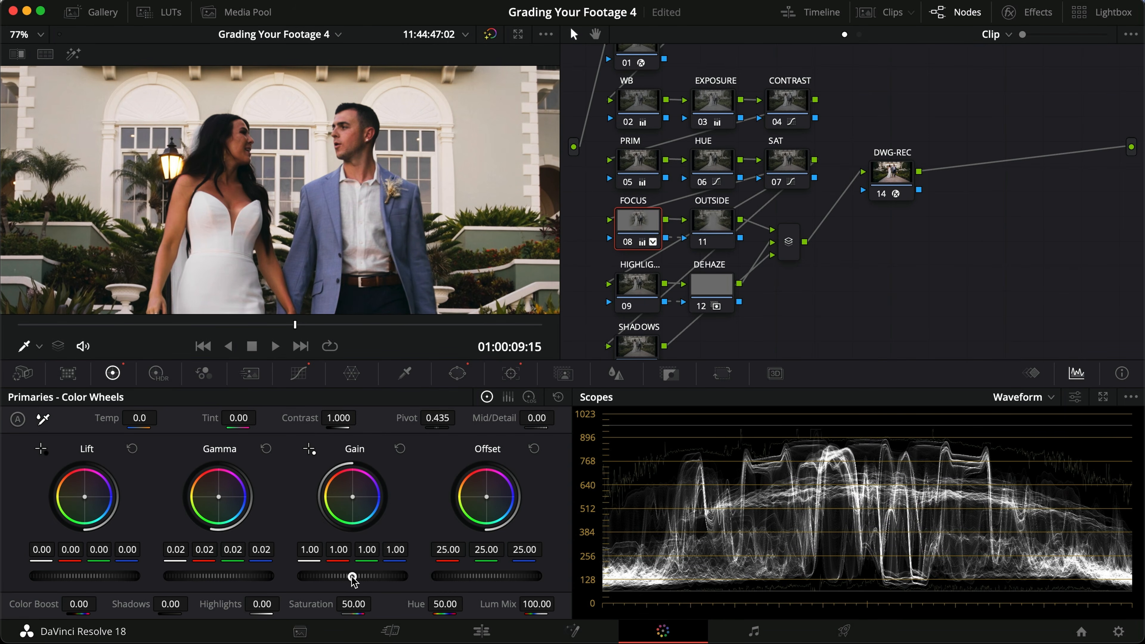
drag(106, 580, 81, 578)
Step: Compare the FOCUS node on and off in the viewer and full screen, and save the project
key(super+d)
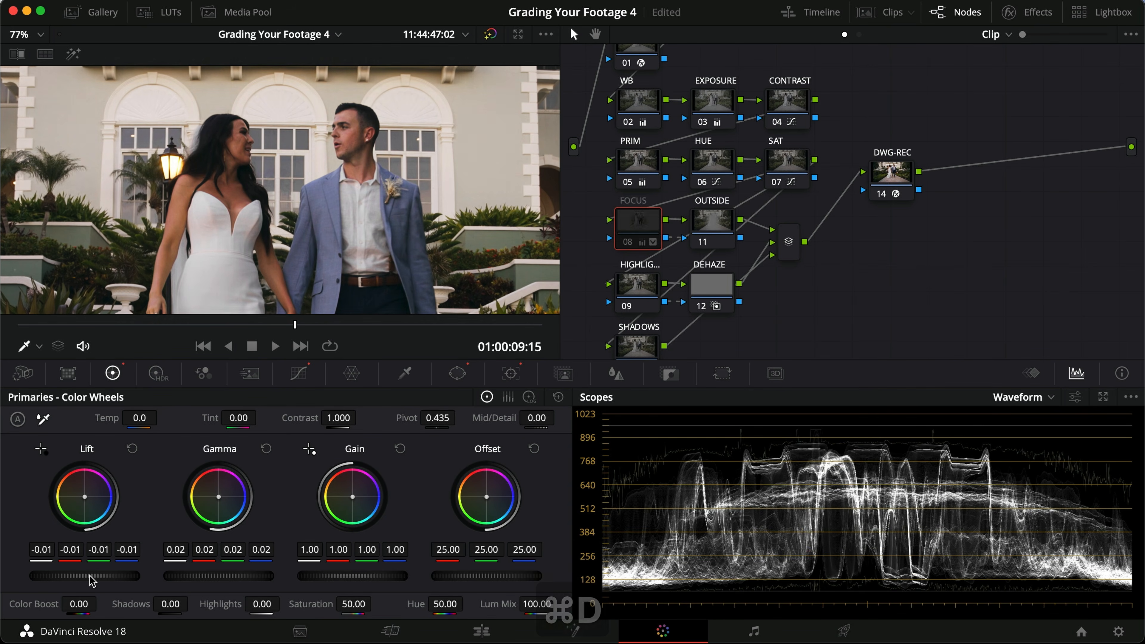
key(super+d)
key(super+d)
key(super+d)
key(super+d)
key(super+d)
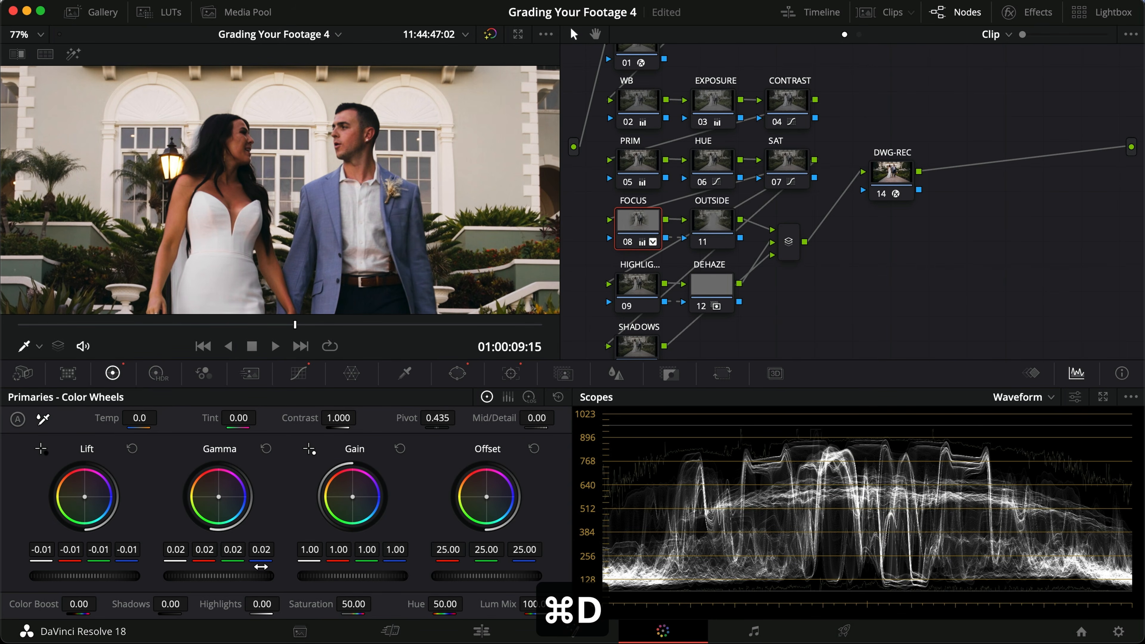
key(super+d)
key(super+d)
key(super+d)
key(super+d)
key(super+f)
key(super+d)
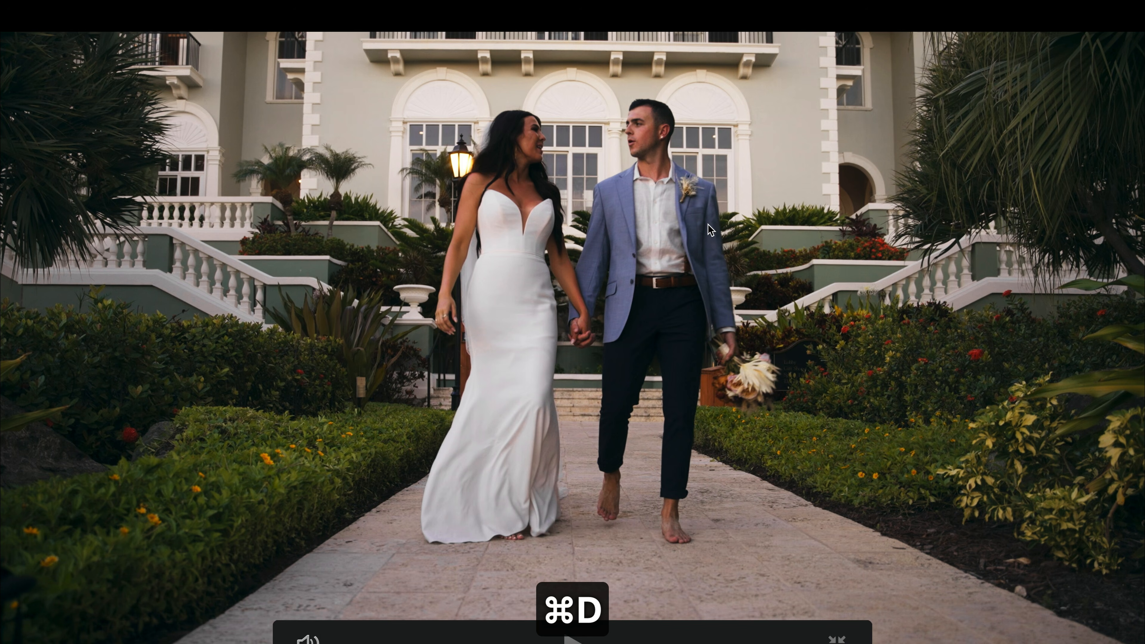
key(super+d)
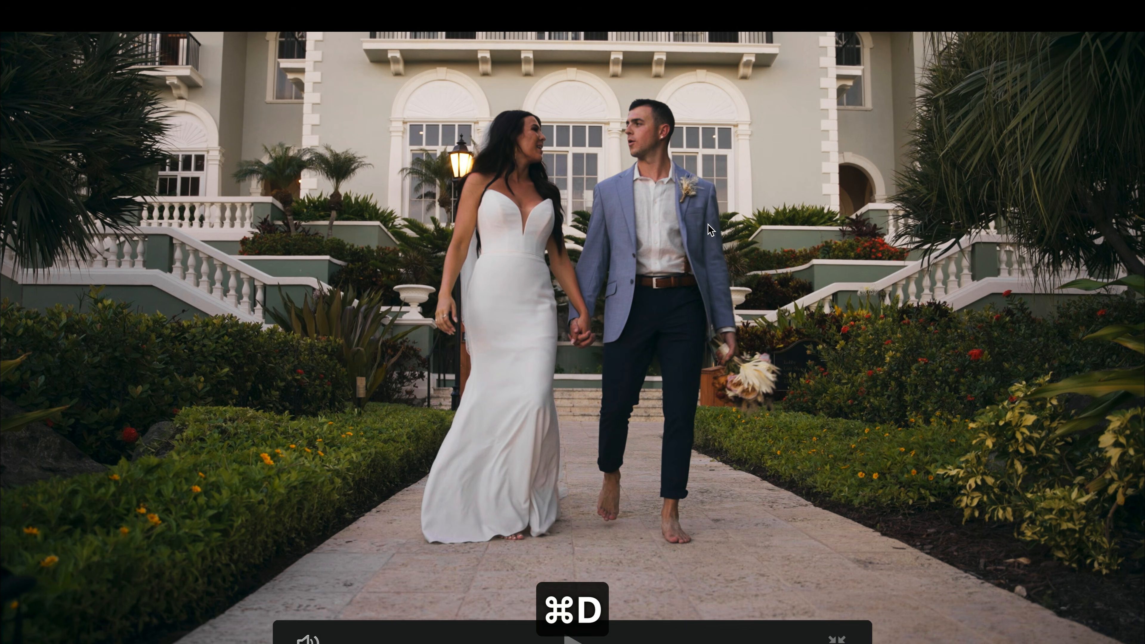
key(super+d)
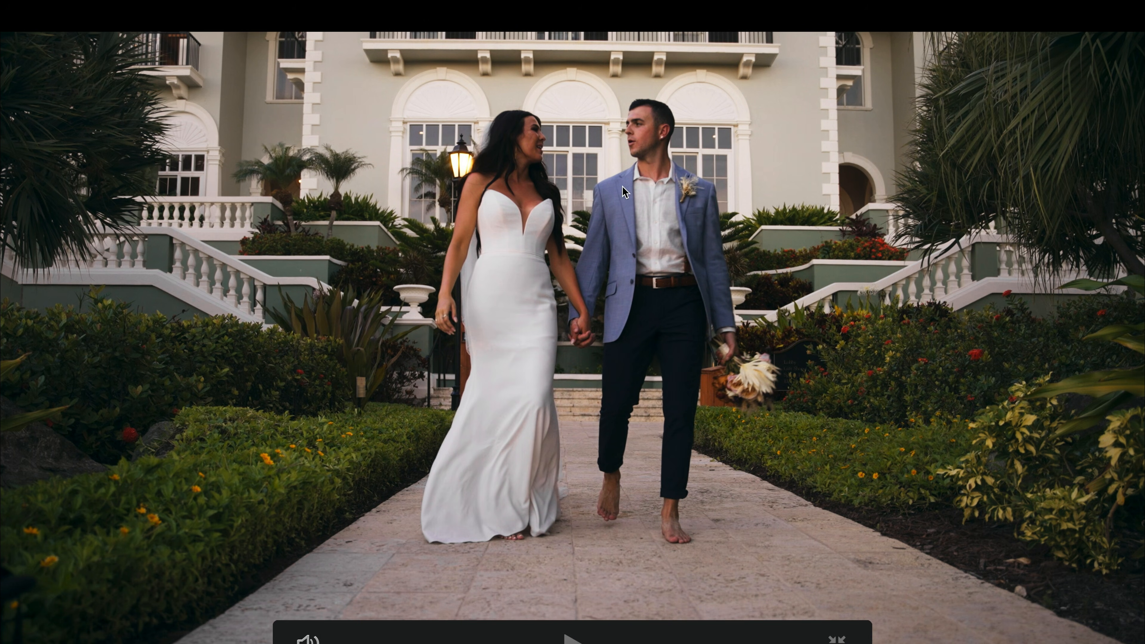
key(super+d)
key(super+d)
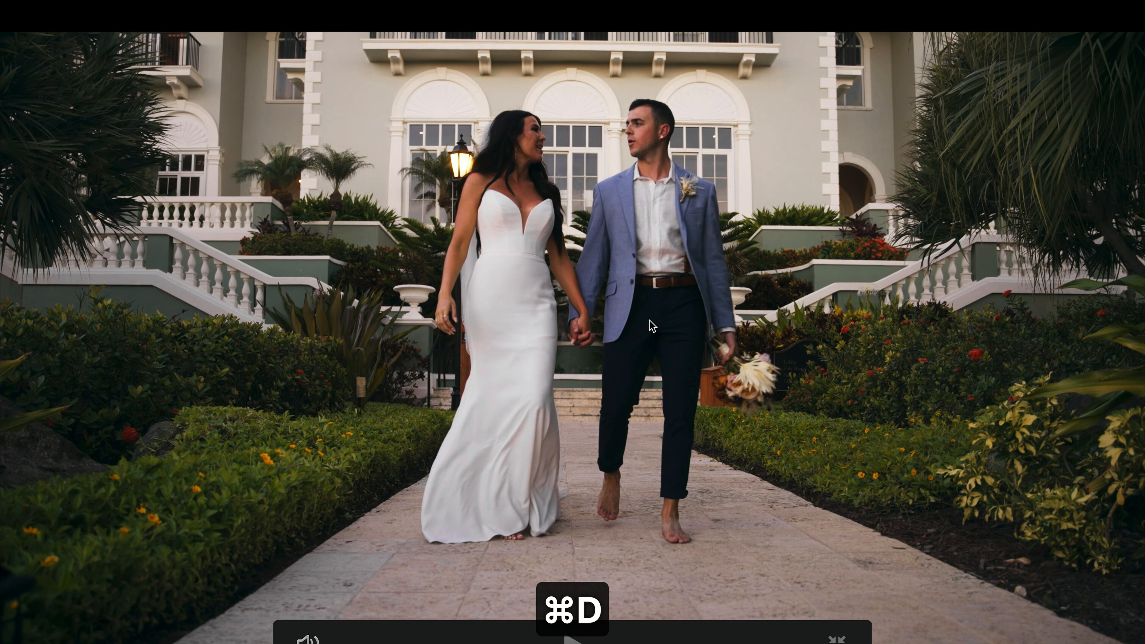
key(super+d)
key(super+d)
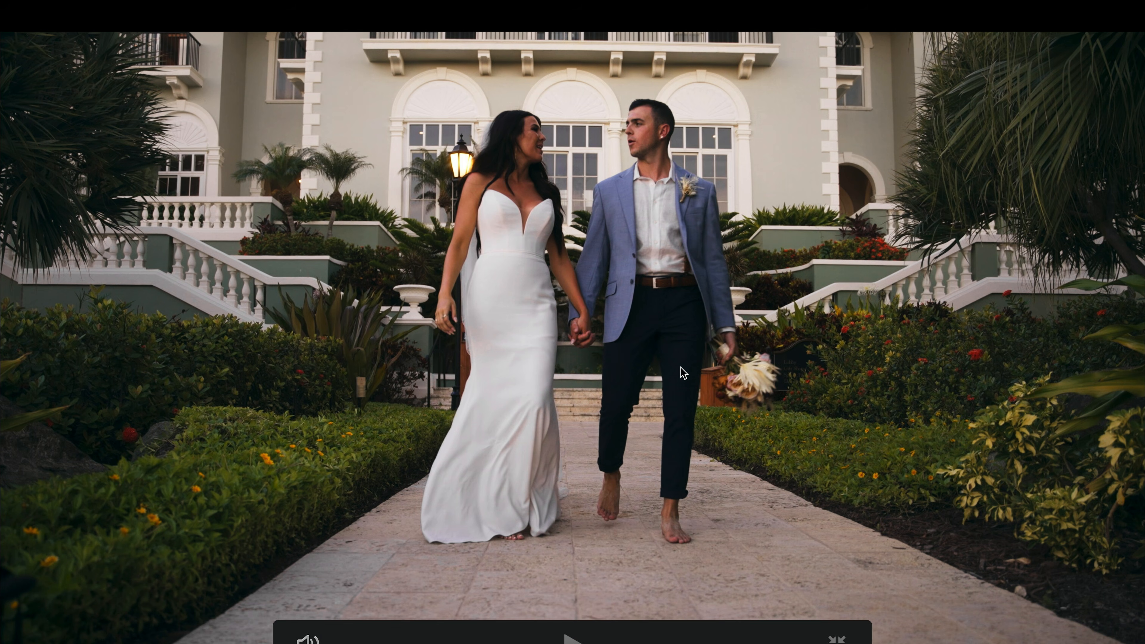
key(super+d)
key(super+d)
key(super+f)
key(super+s)
scroll(331, 296, down, 6)
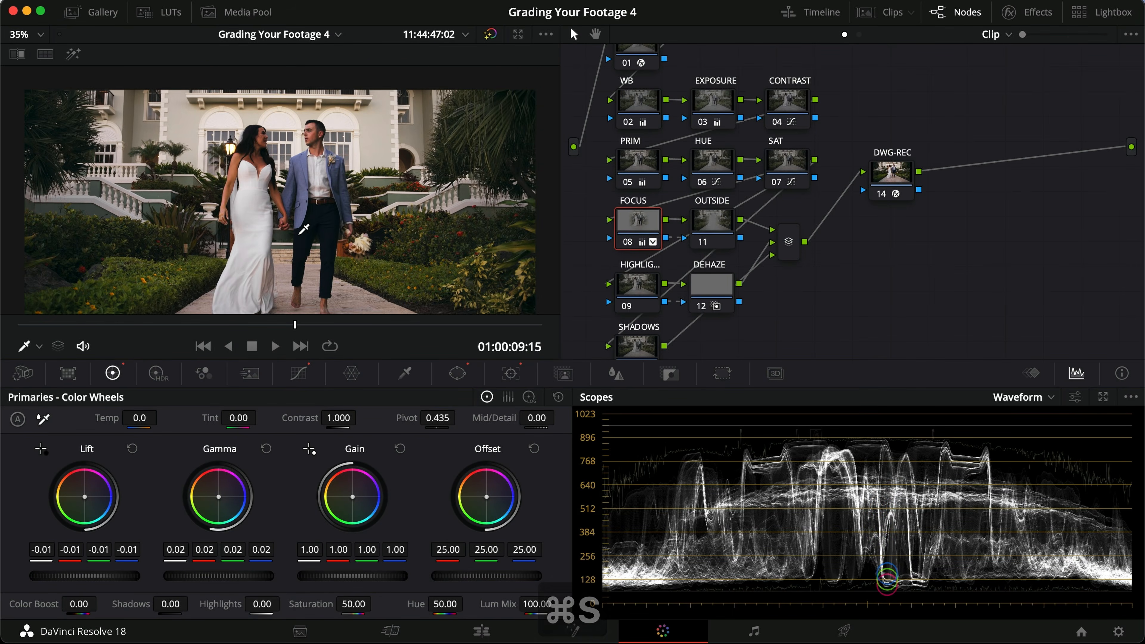
key(9)
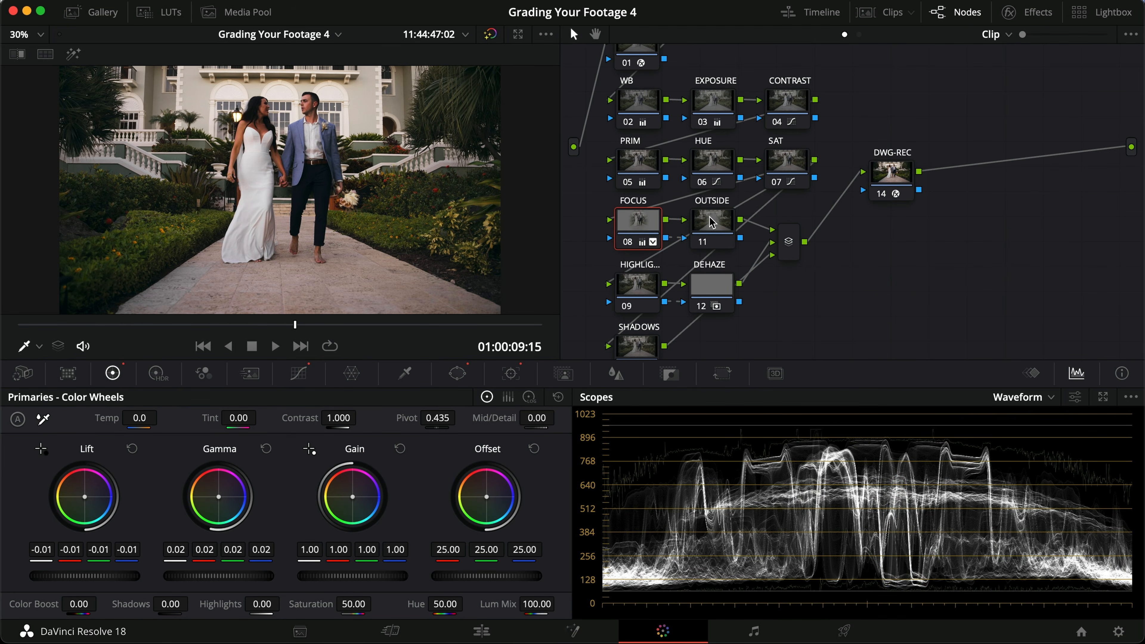
right_click(637, 231)
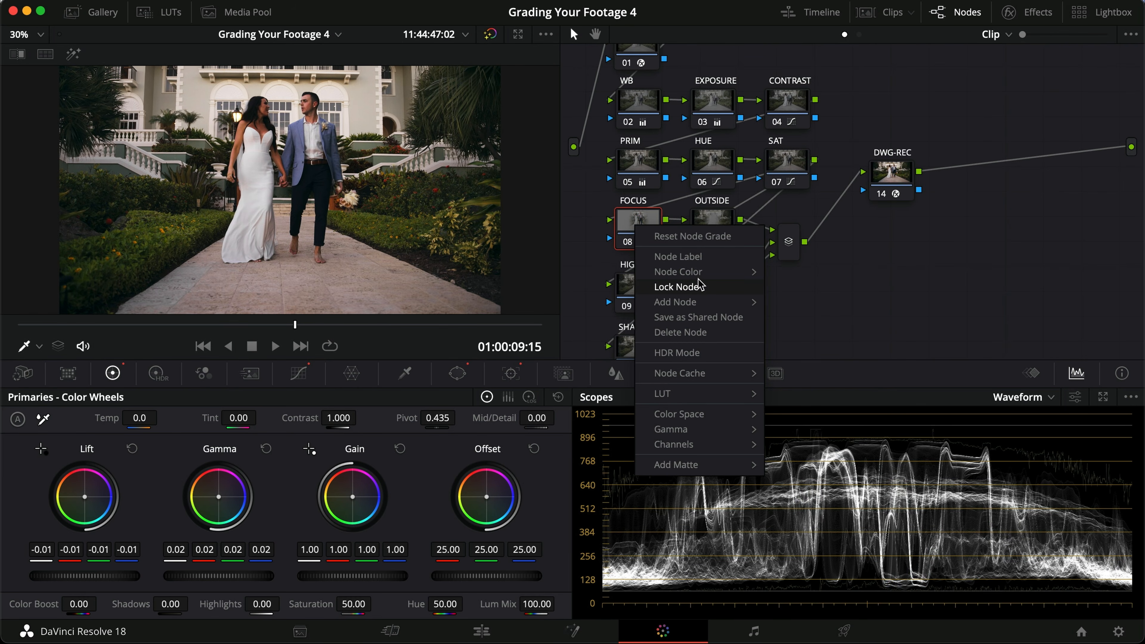
mouse_move(699, 302)
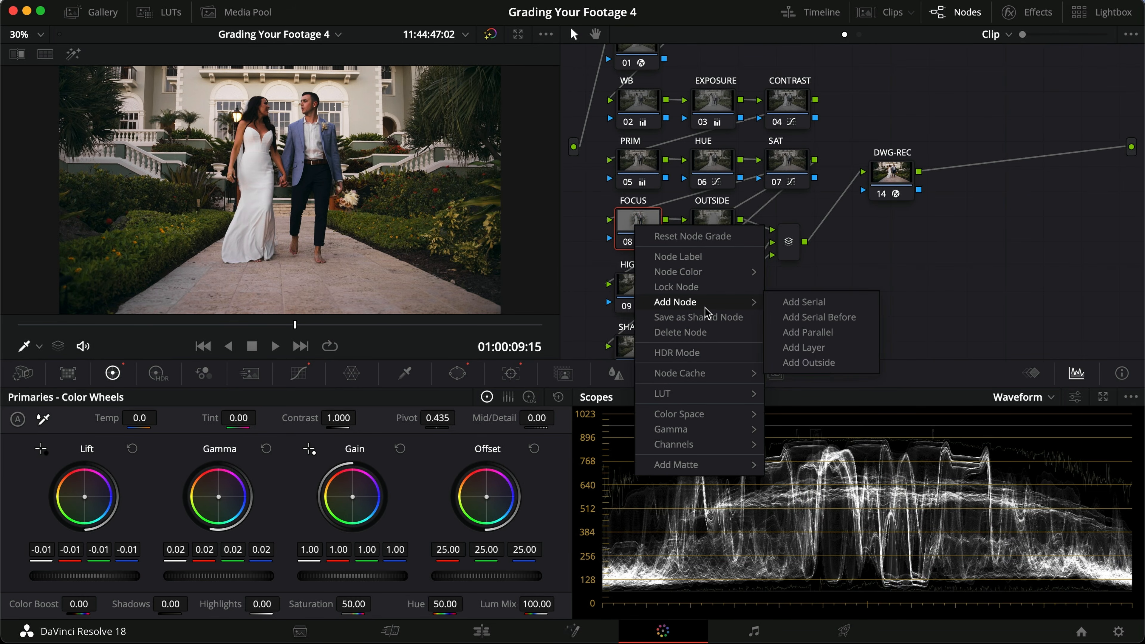
click(817, 363)
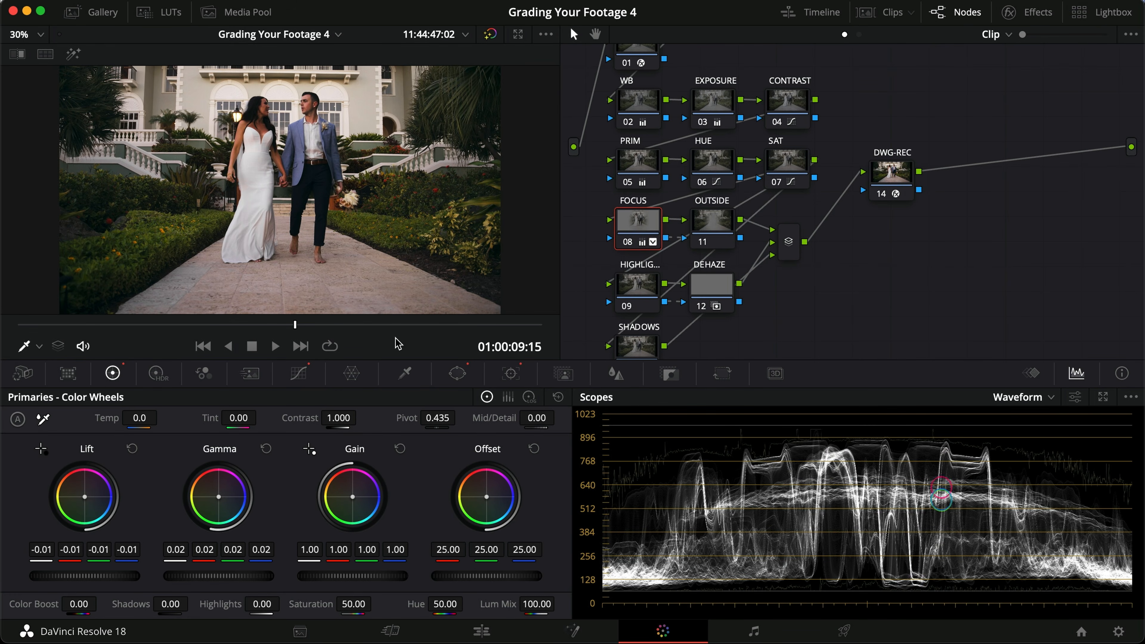
Step: Highlight the FOCUS node's window, move to 01:00:04:23 and compare the masked area with the OUTSIDE node's inverse
click(457, 373)
key(shift+h)
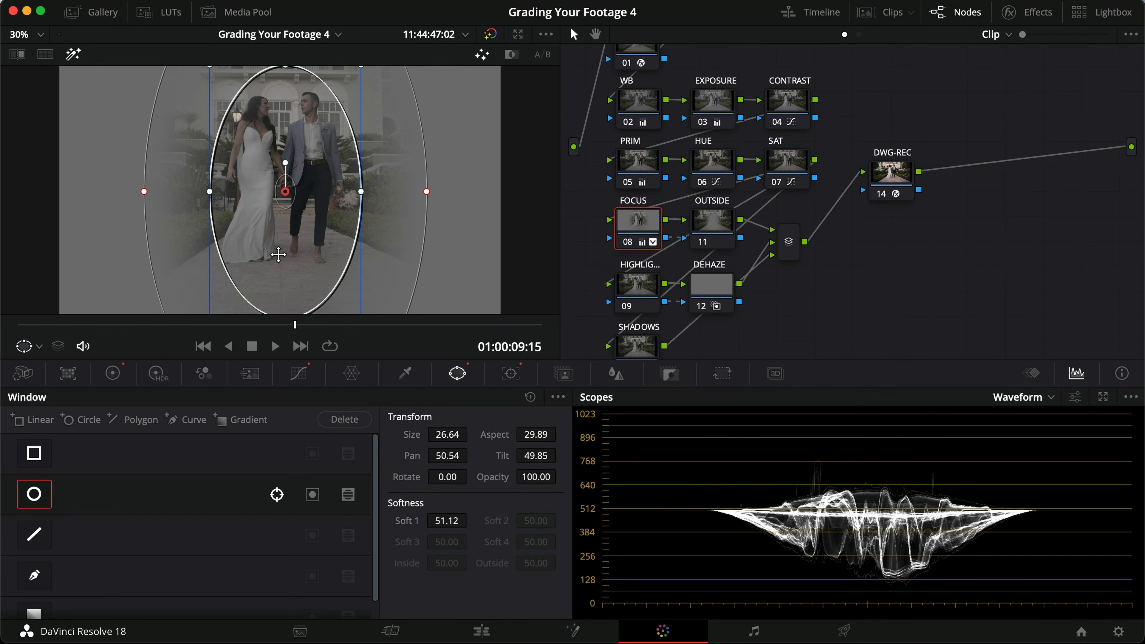
drag(238, 325, 155, 318)
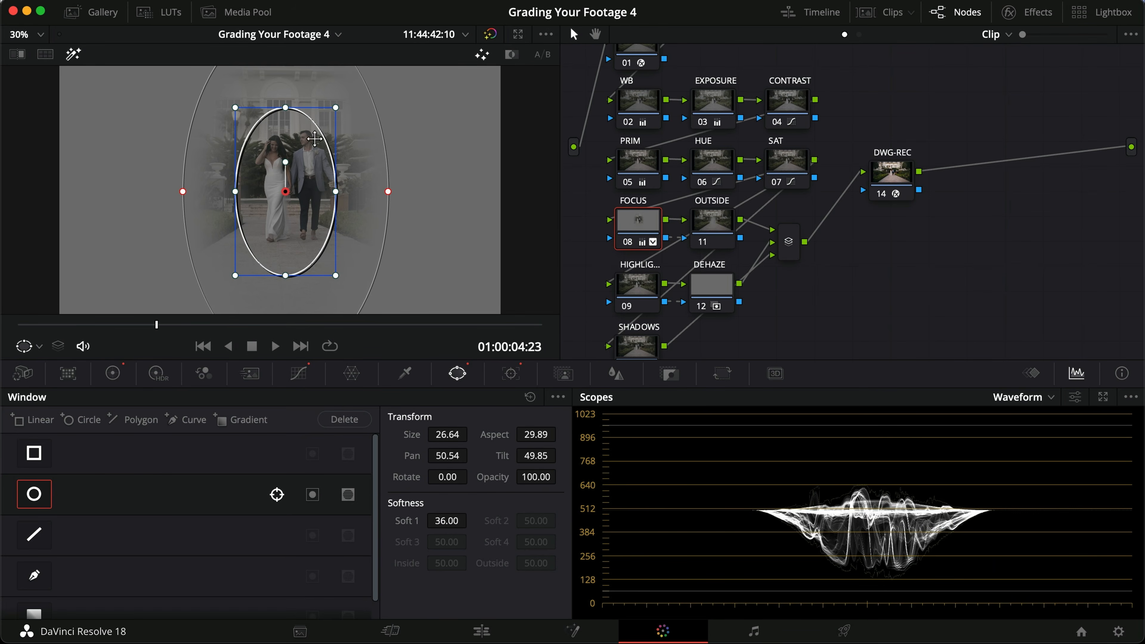
click(714, 226)
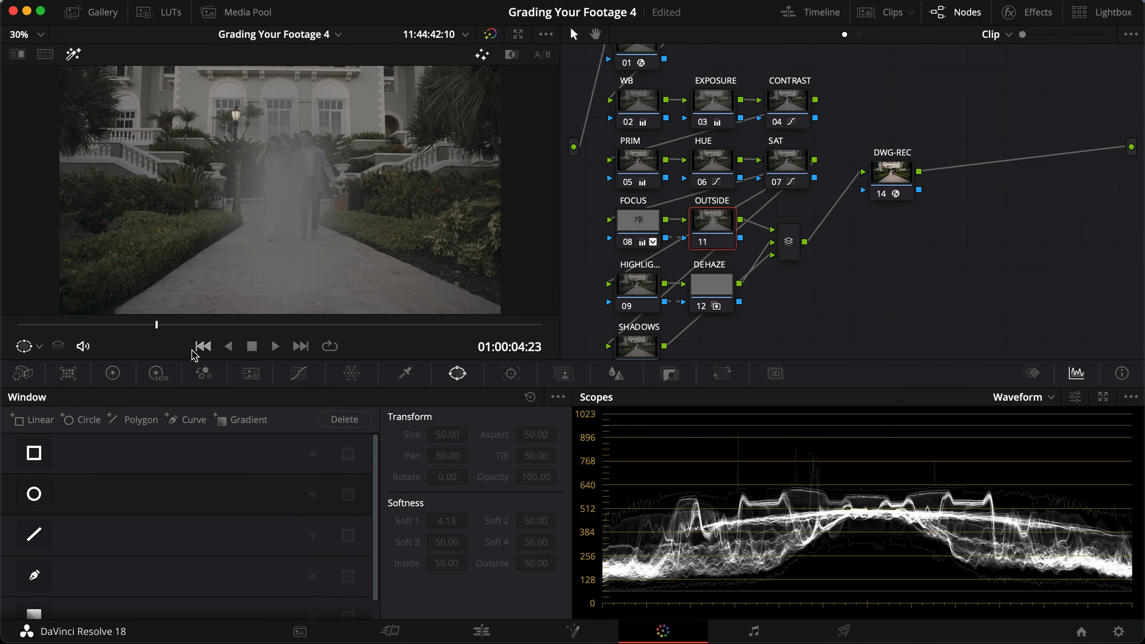
Step: At 01:00:02:26, set the softness of the FOCUS node's circular window to 33.84
drag(192, 326, 100, 350)
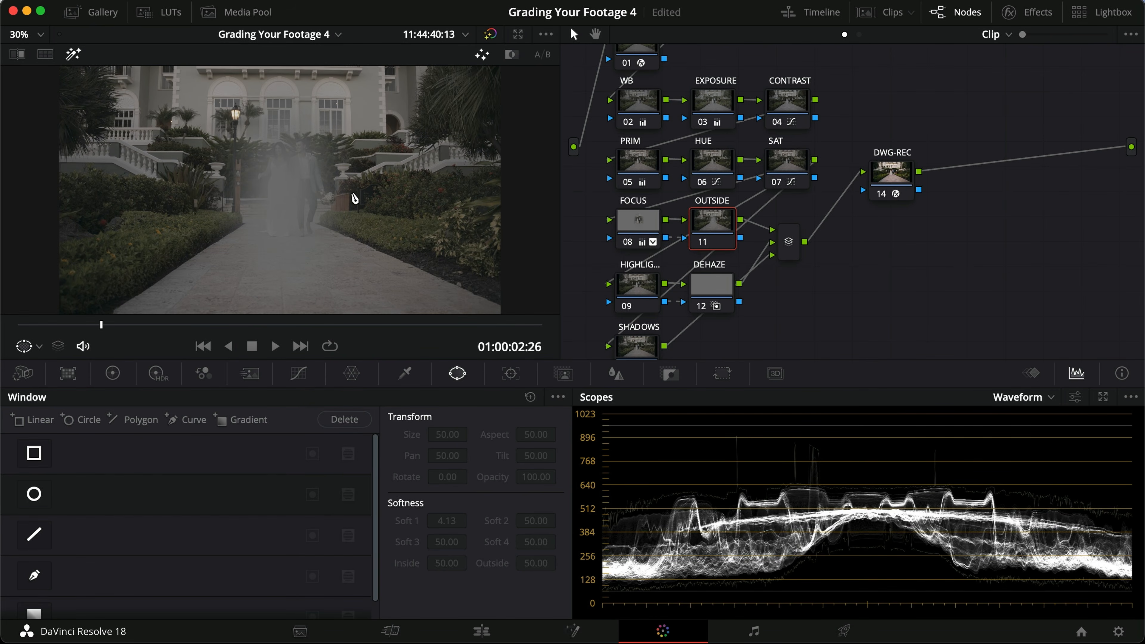
click(643, 230)
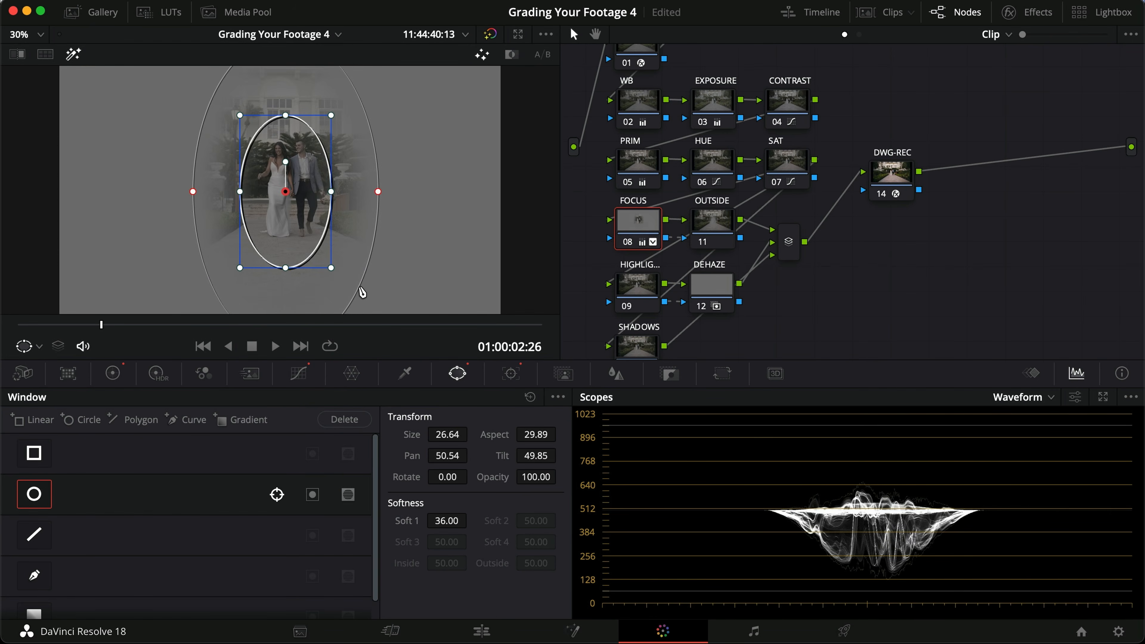
drag(450, 522, 395, 519)
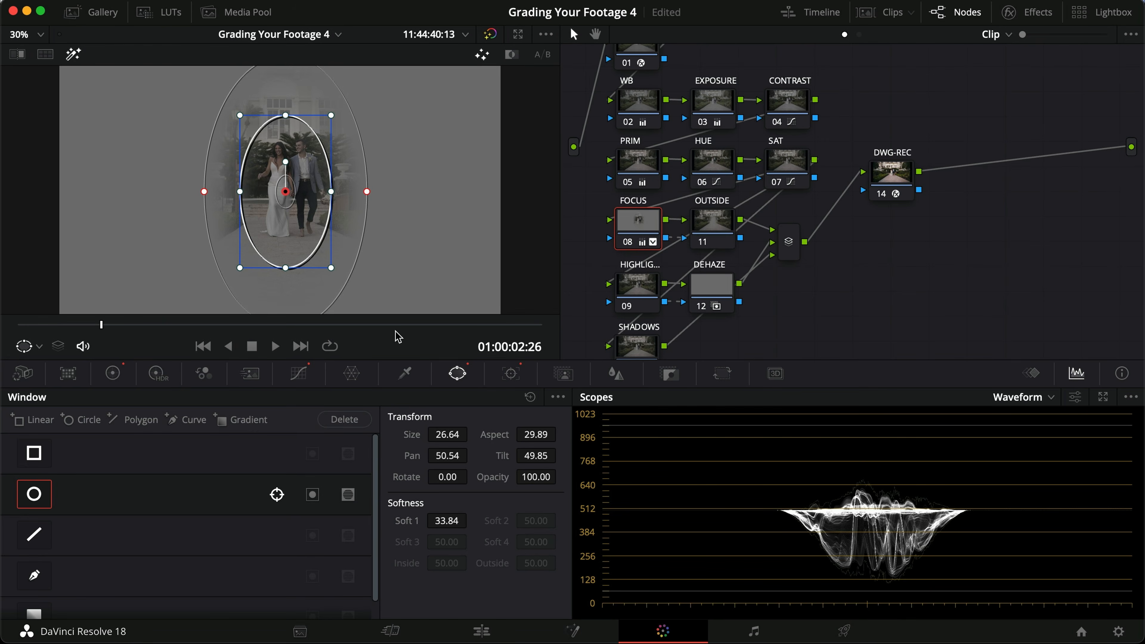
Step: Play the clip with the OUTSIDE node highlighted to examine its mask, return to the first frame and turn the highlight off
click(702, 216)
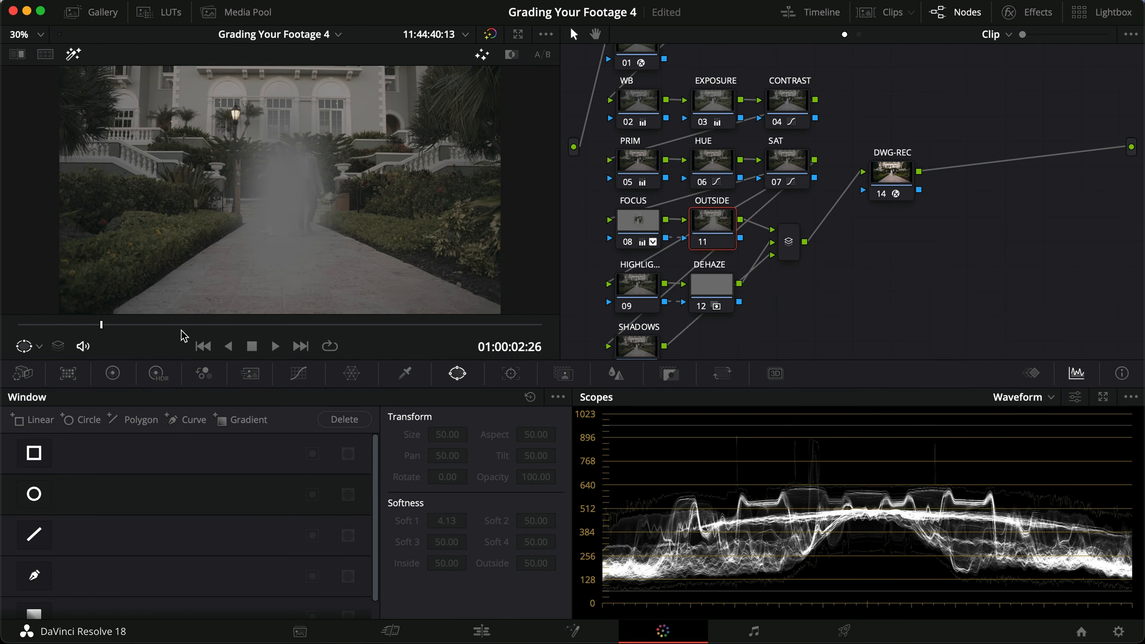
click(274, 346)
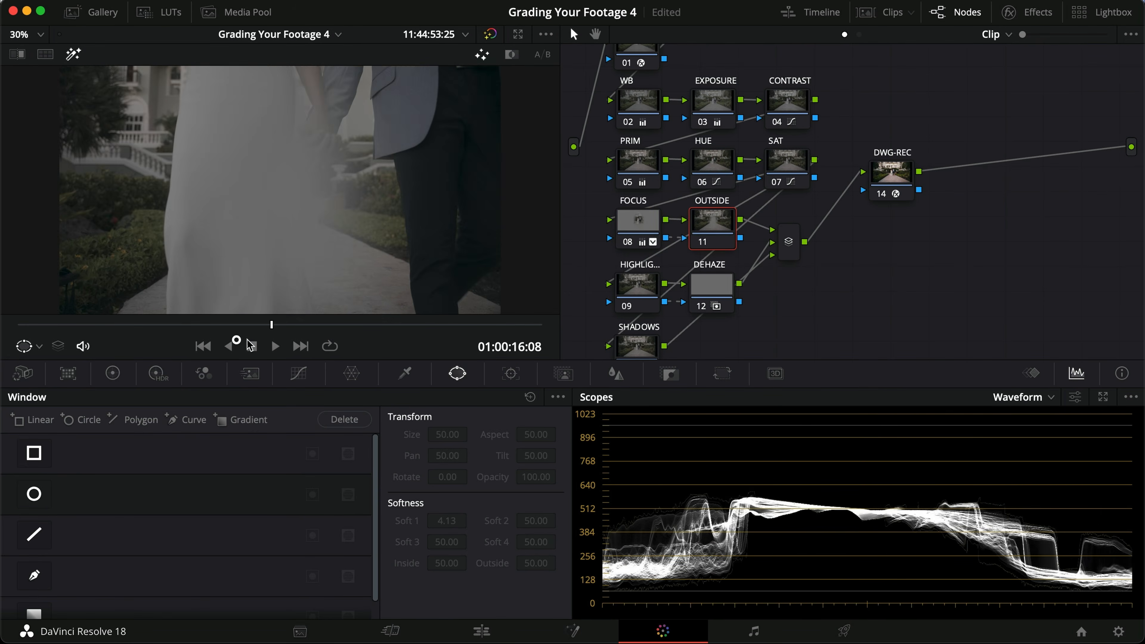
drag(290, 340, 6, 339)
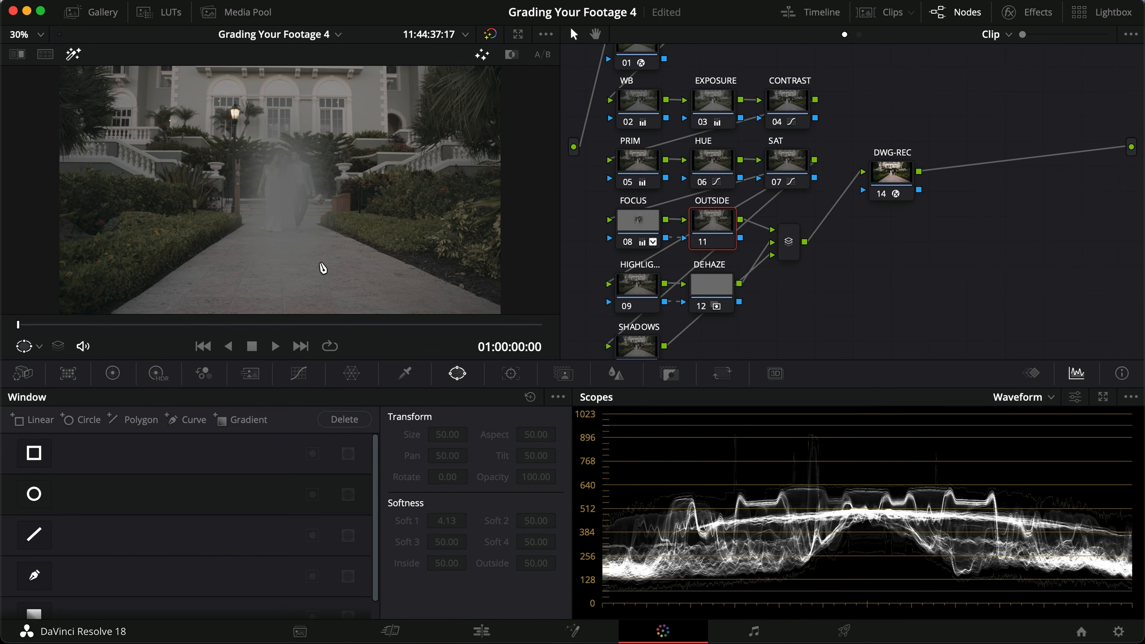
key(shift+h)
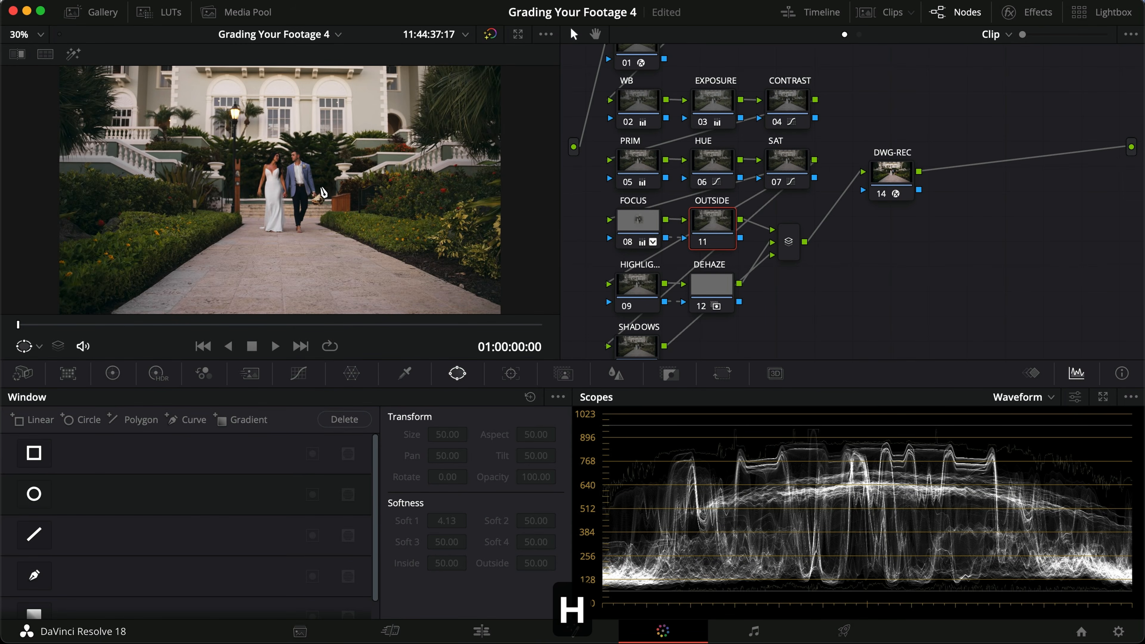
Step: On the OUTSIDE node, set gain to 1.03, lower gamma to about -0.03 and reduce lift very slightly
click(118, 377)
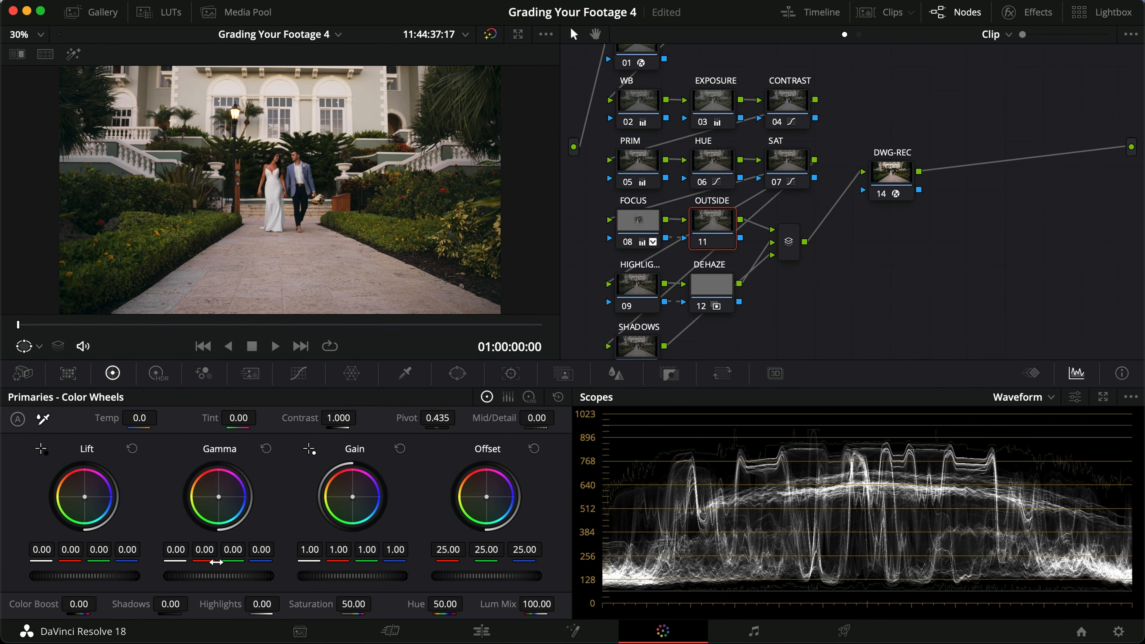
drag(237, 575, 138, 572)
drag(331, 579, 383, 577)
drag(127, 577, 101, 576)
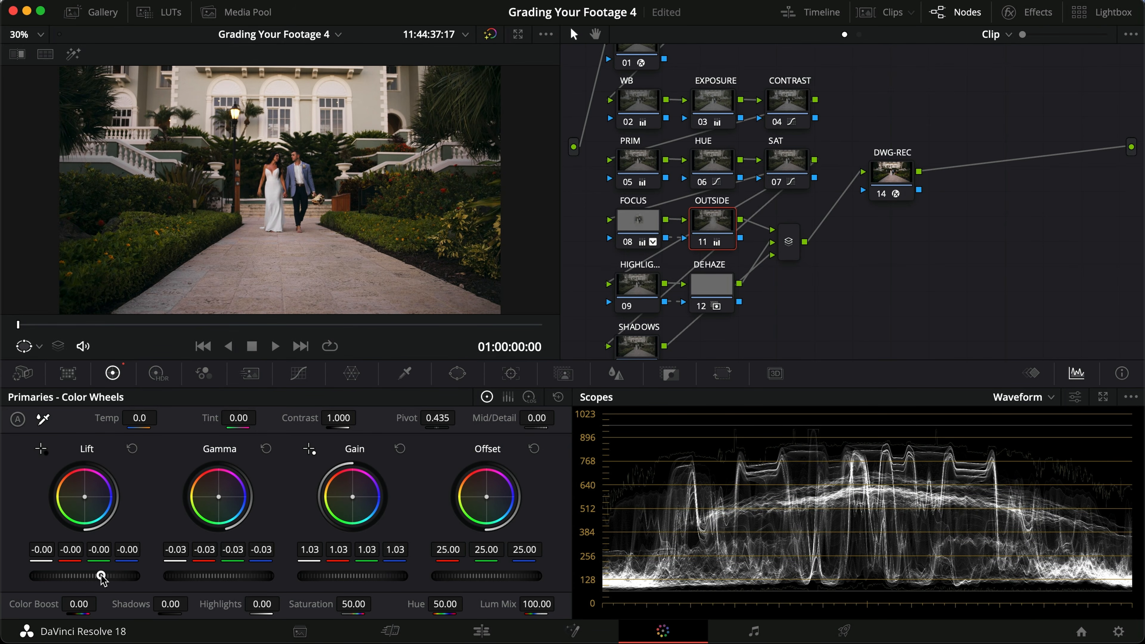
mouse_move(239, 576)
mouse_down()
mouse_move(258, 575)
mouse_move(232, 575)
mouse_up()
Step: Compare the OUTSIDE node on and off full screen, and save the project
key(super+f)
key(super+d)
key(super+d)
key(super+d)
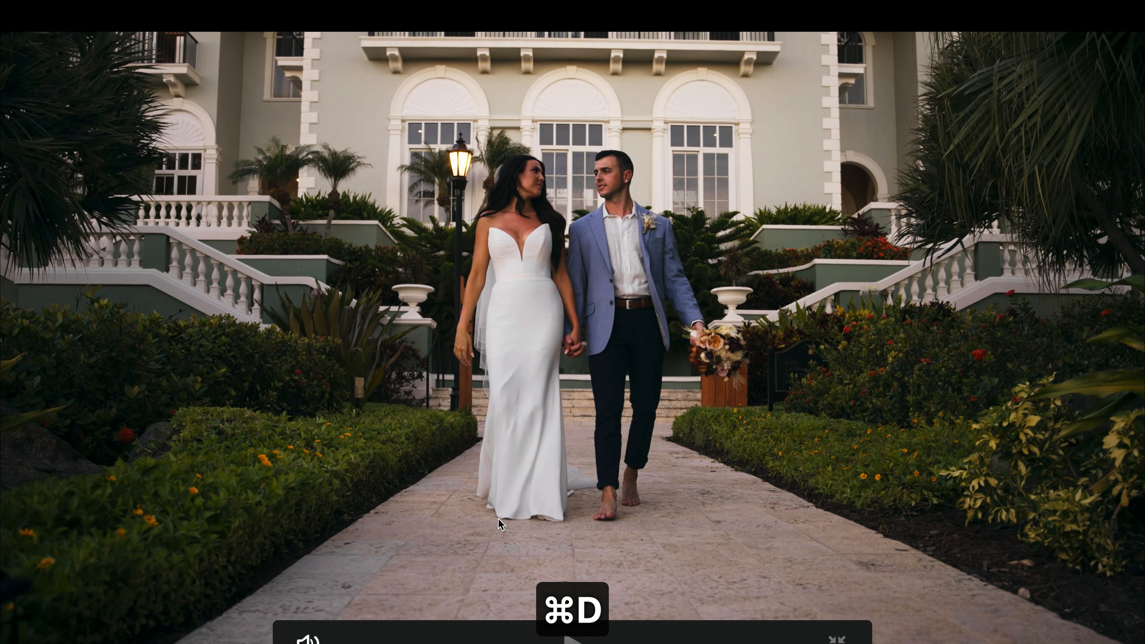
key(super+d)
key(super+d)
key(super+f)
key(super+s)
Step: At 01:00:07:27, set the EXPOSURE node's offset to 31.60 and compare the node on and off
click(714, 111)
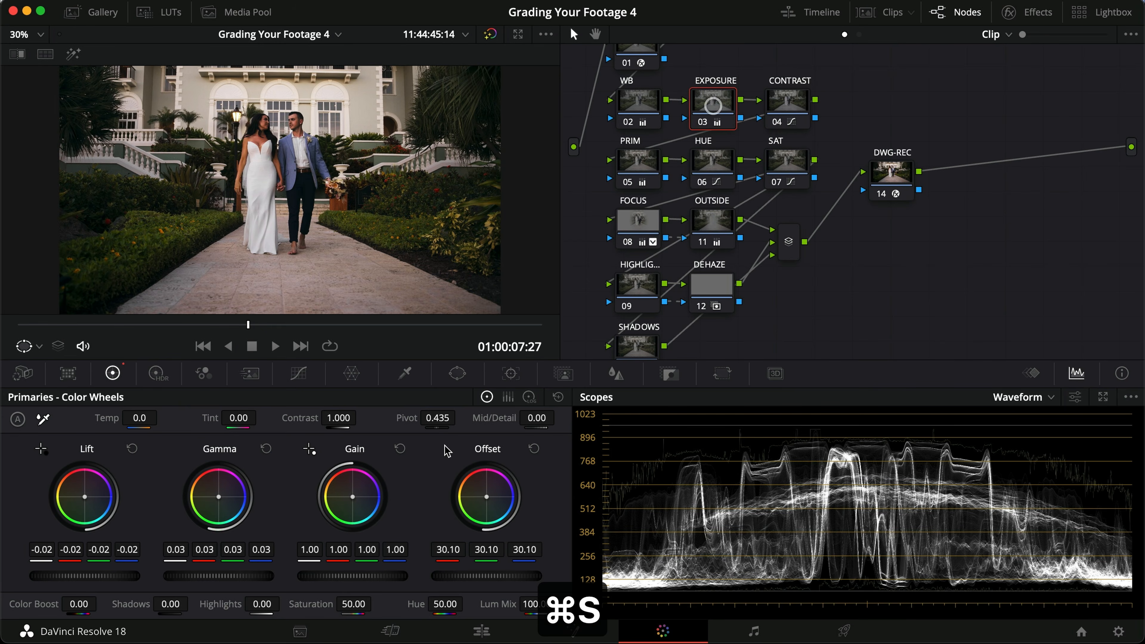
drag(490, 578, 556, 582)
key(super+d)
Step: Compare the FOCUS node on and off repeatedly at 01:00:07:27, in the viewer and full screen, and save the project
key(super+d)
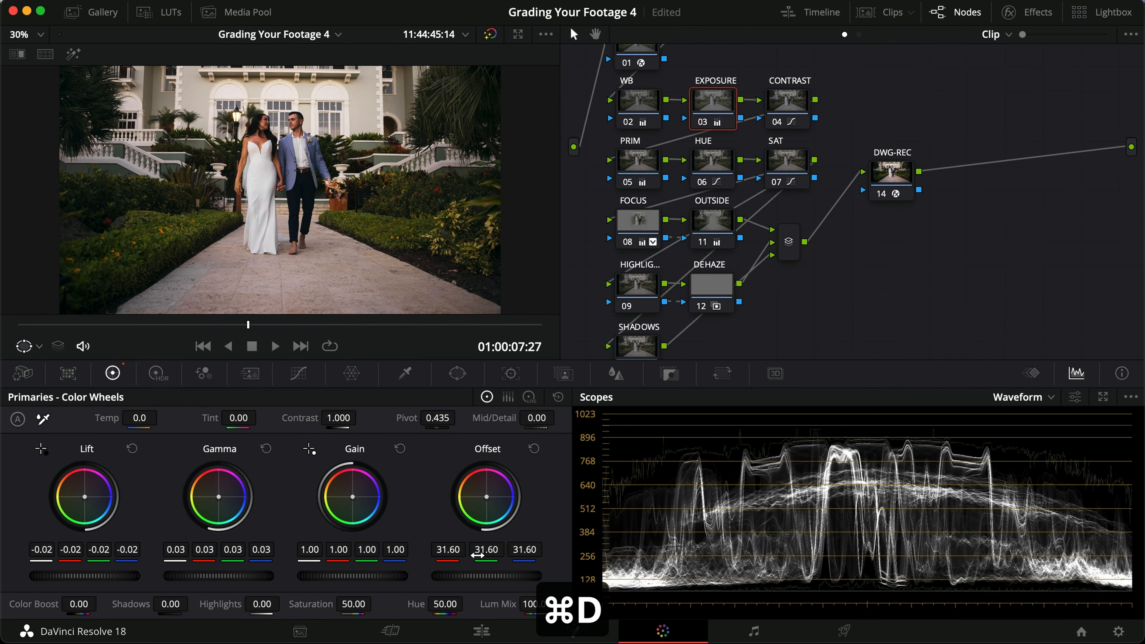
click(638, 220)
key(super+d)
key(super+d)
key(super+f)
key(super+d)
key(super+d)
key(super+d)
key(super+d)
key(super+f)
key(super+s)
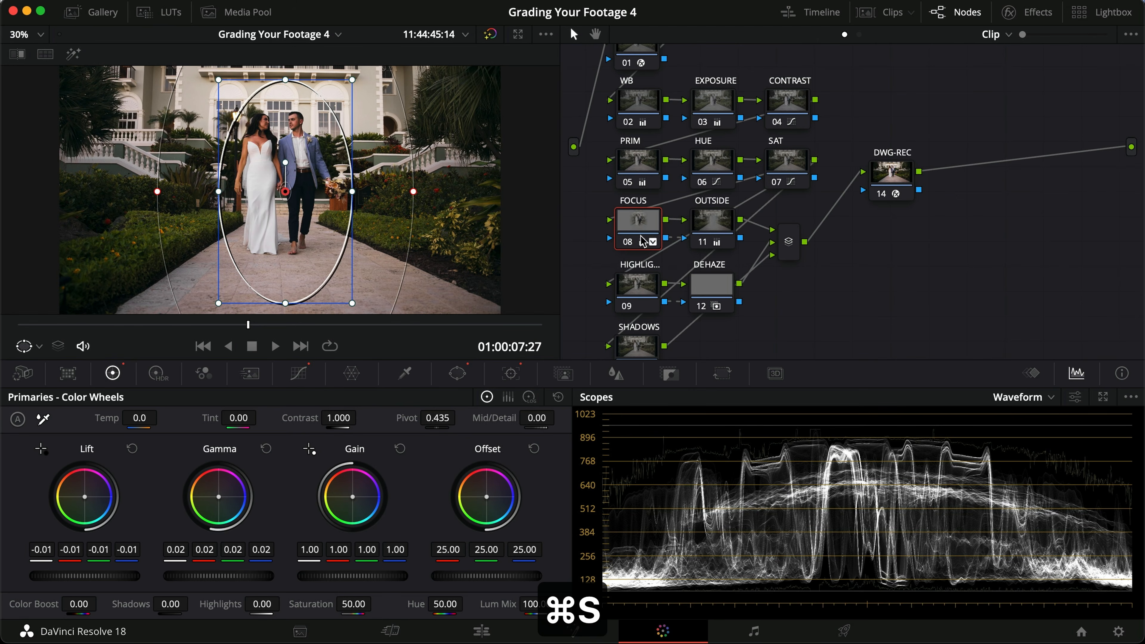
key(super+d)
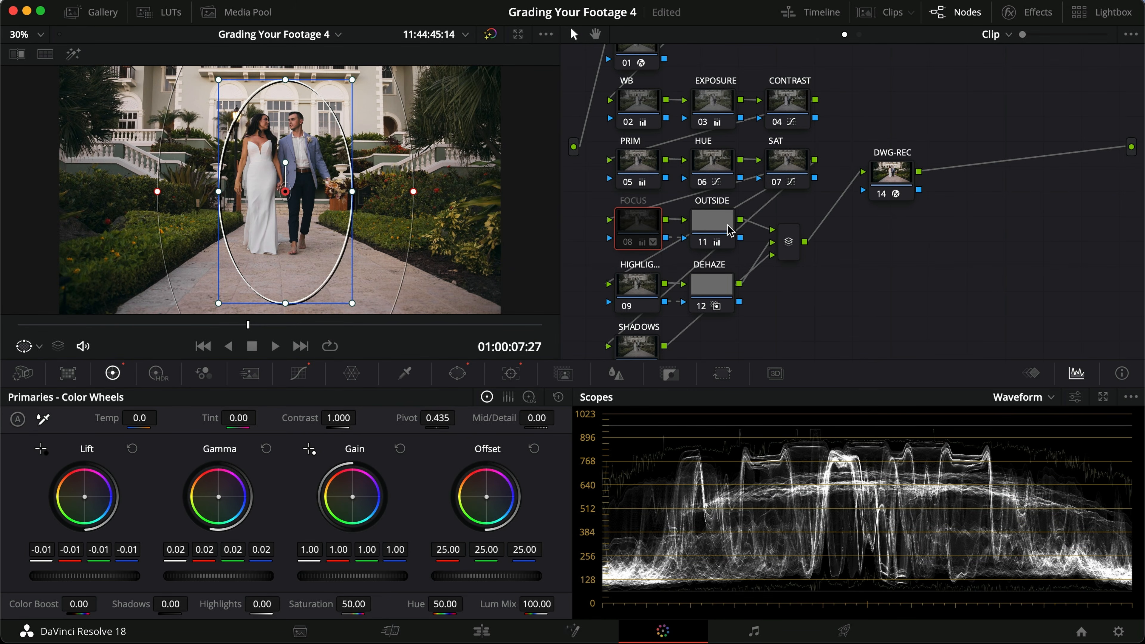
key(super+d)
key(super+f)
key(super+d)
key(super+d)
key(super+d)
key(super+d)
key(super+f)
key(super+s)
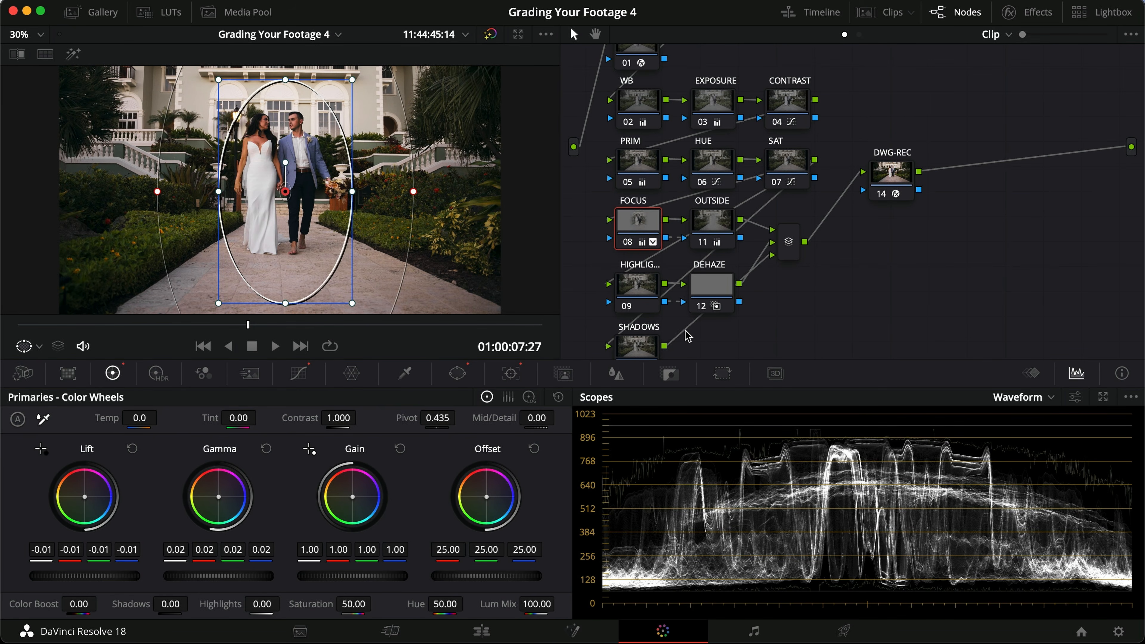
click(646, 292)
scroll(323, 208, down, 2)
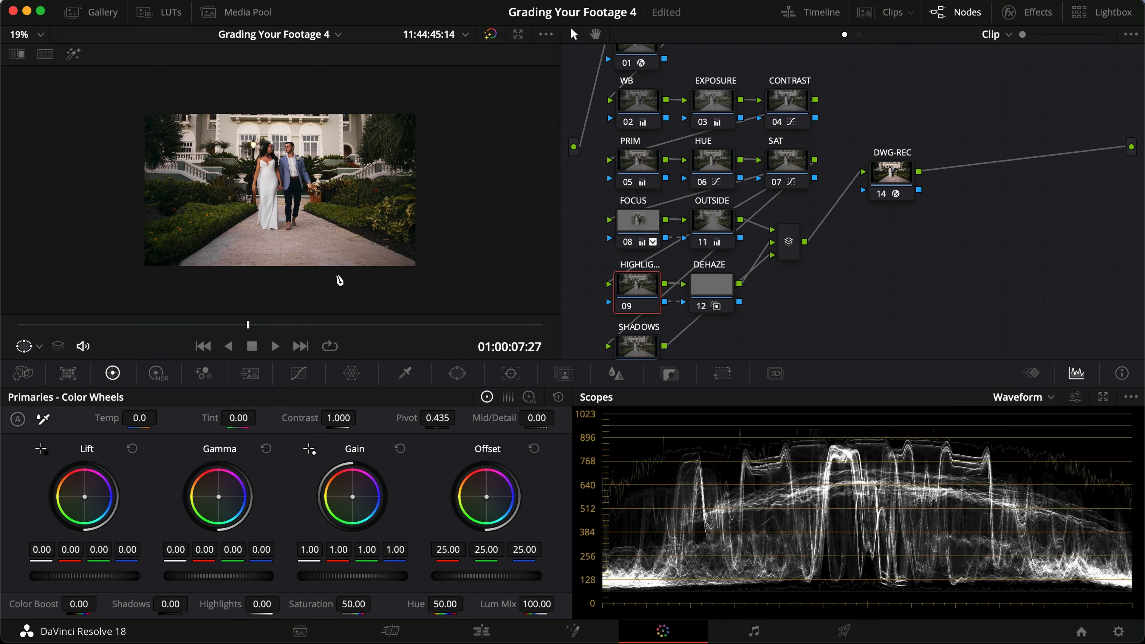
click(457, 373)
click(34, 494)
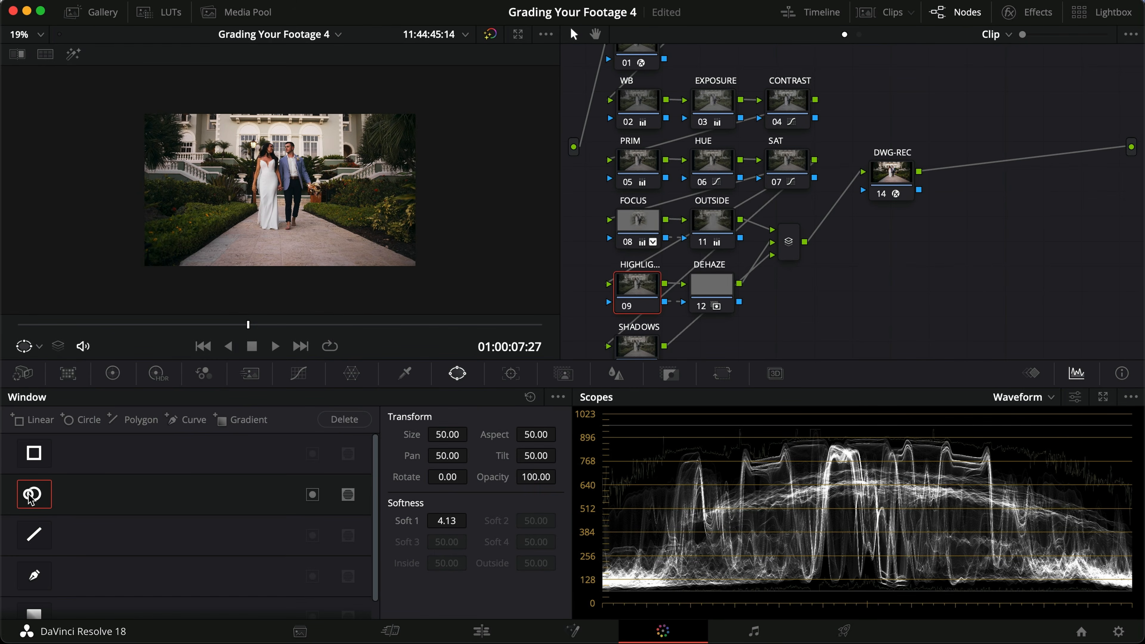
drag(318, 190, 371, 190)
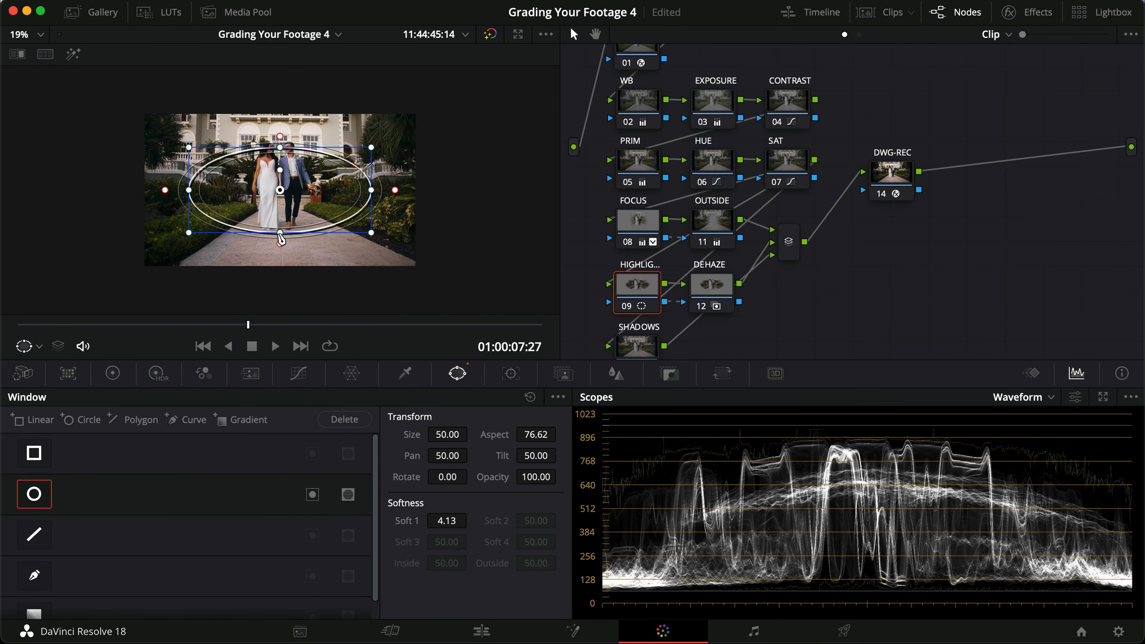
click(33, 494)
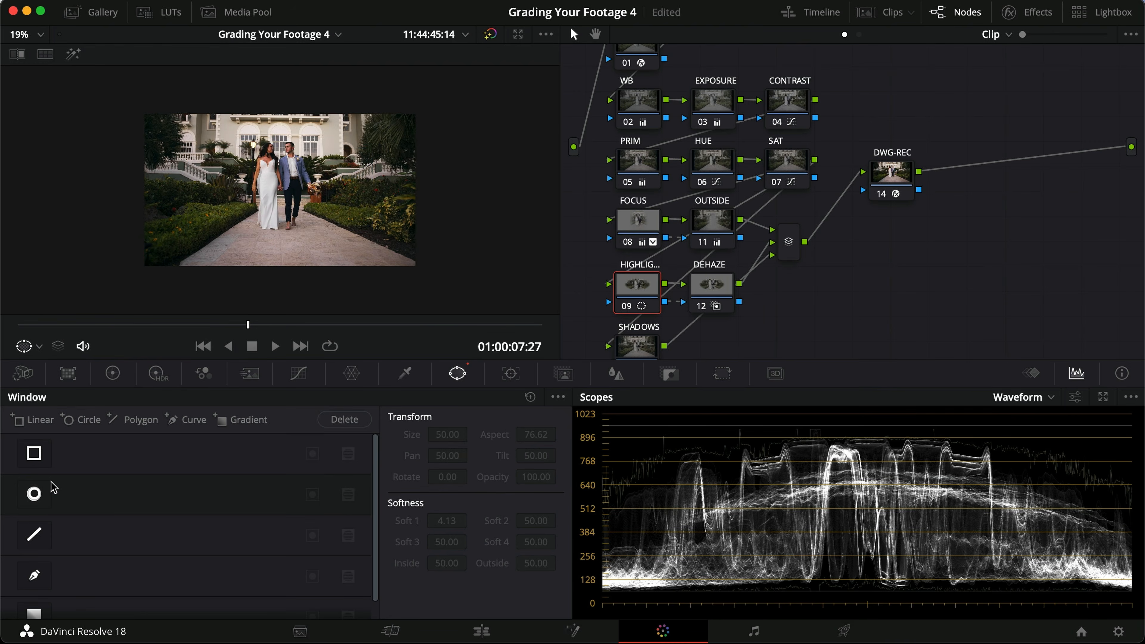
Step: Examine the graded frame at 01:00:07:27 full screen
scroll(255, 217, up, 4)
key(super+f)
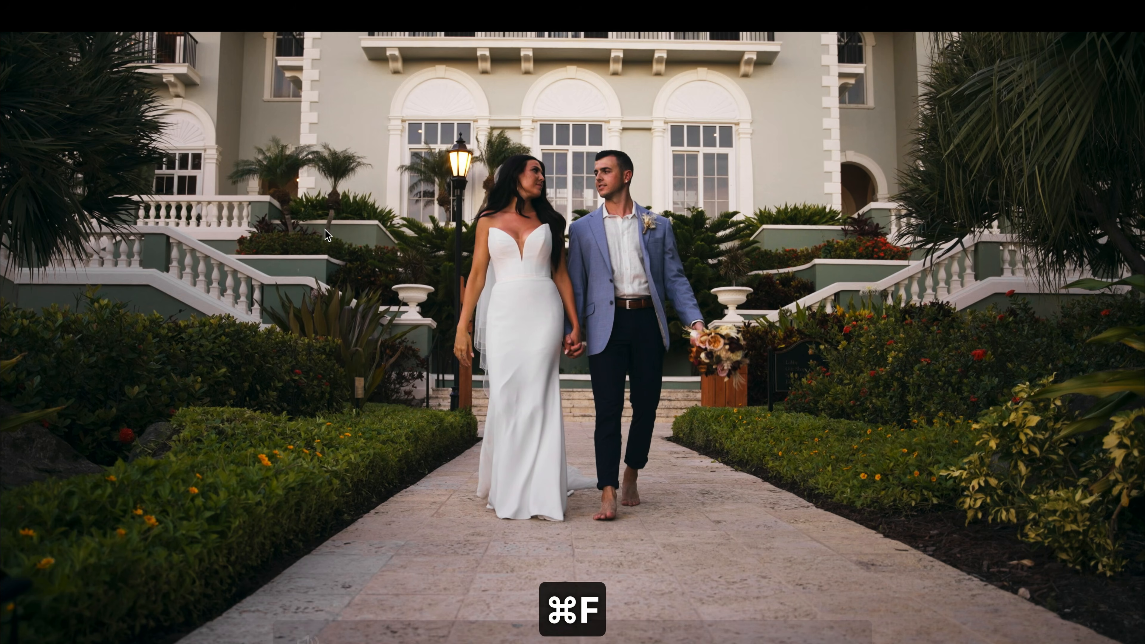